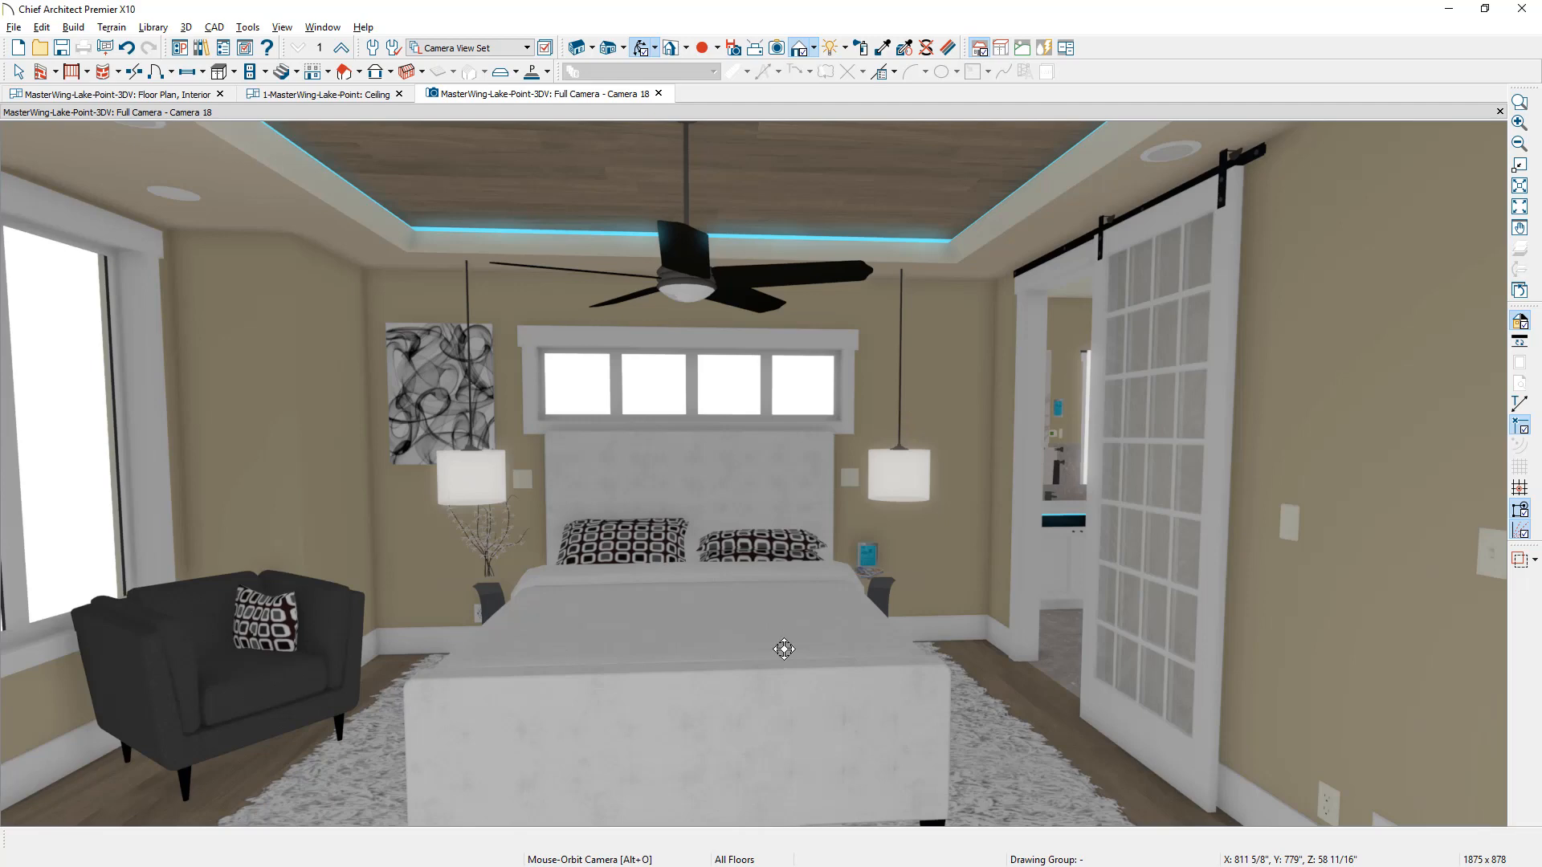
left_click_drag(812, 651, 742, 523)
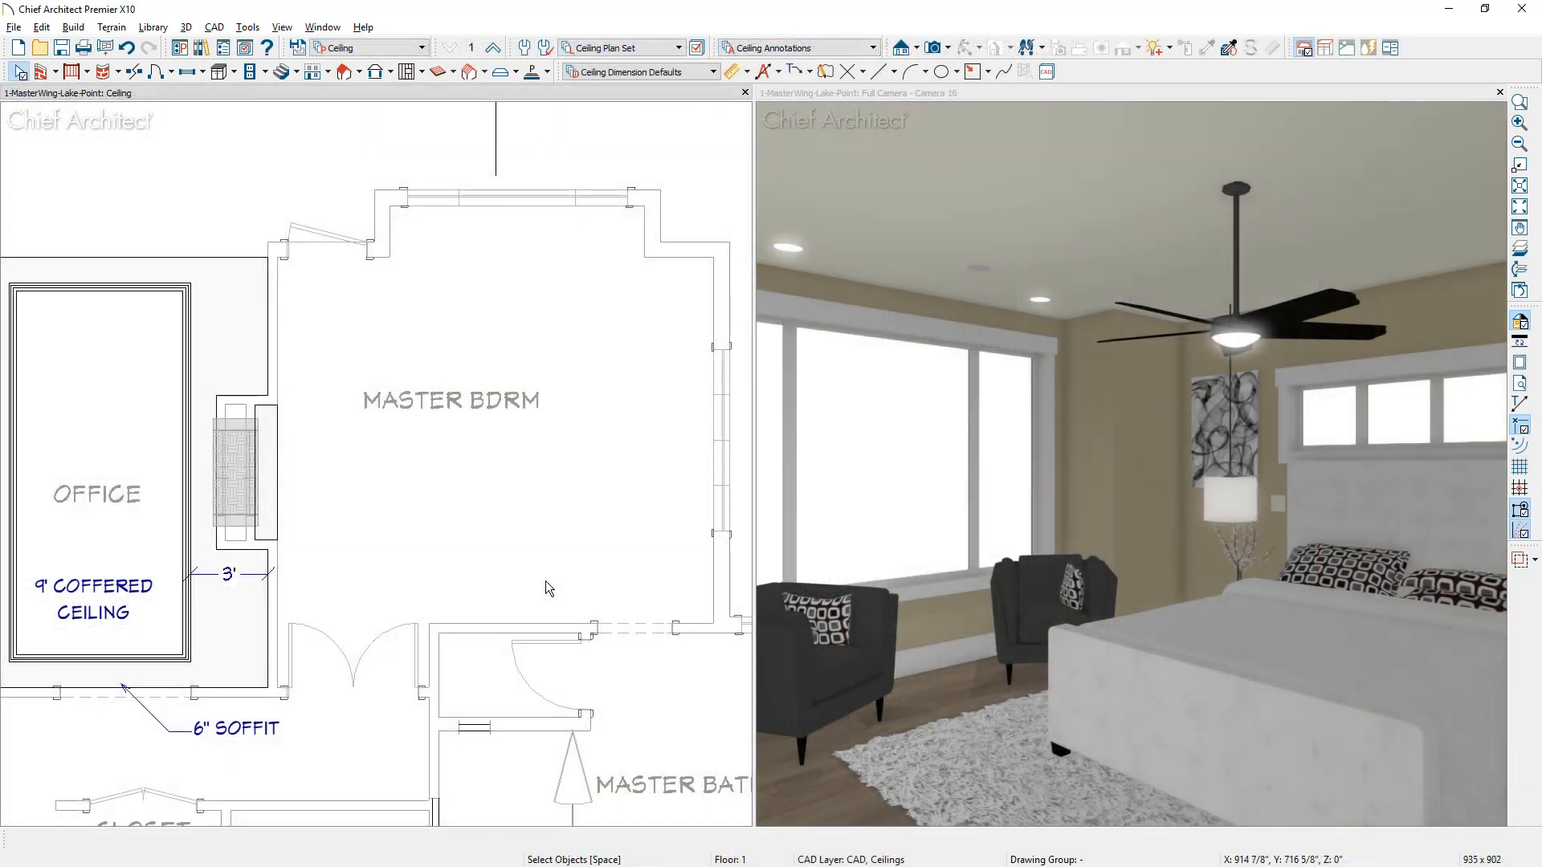
Create a room polyline from the master bedroom and convert it to a polyline solid.
left_click(546, 589)
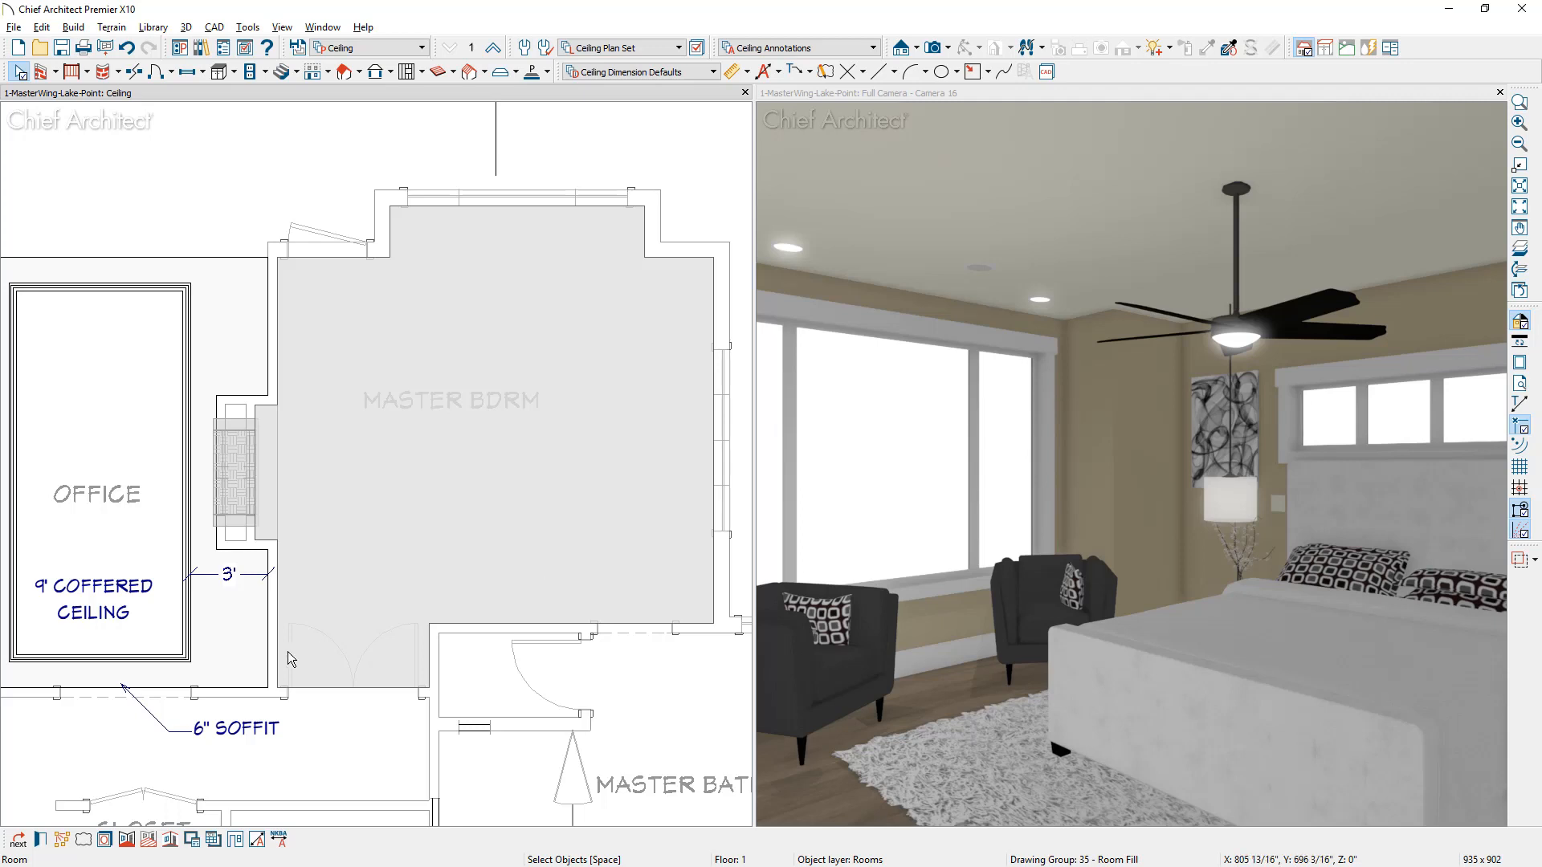
left_click(128, 840)
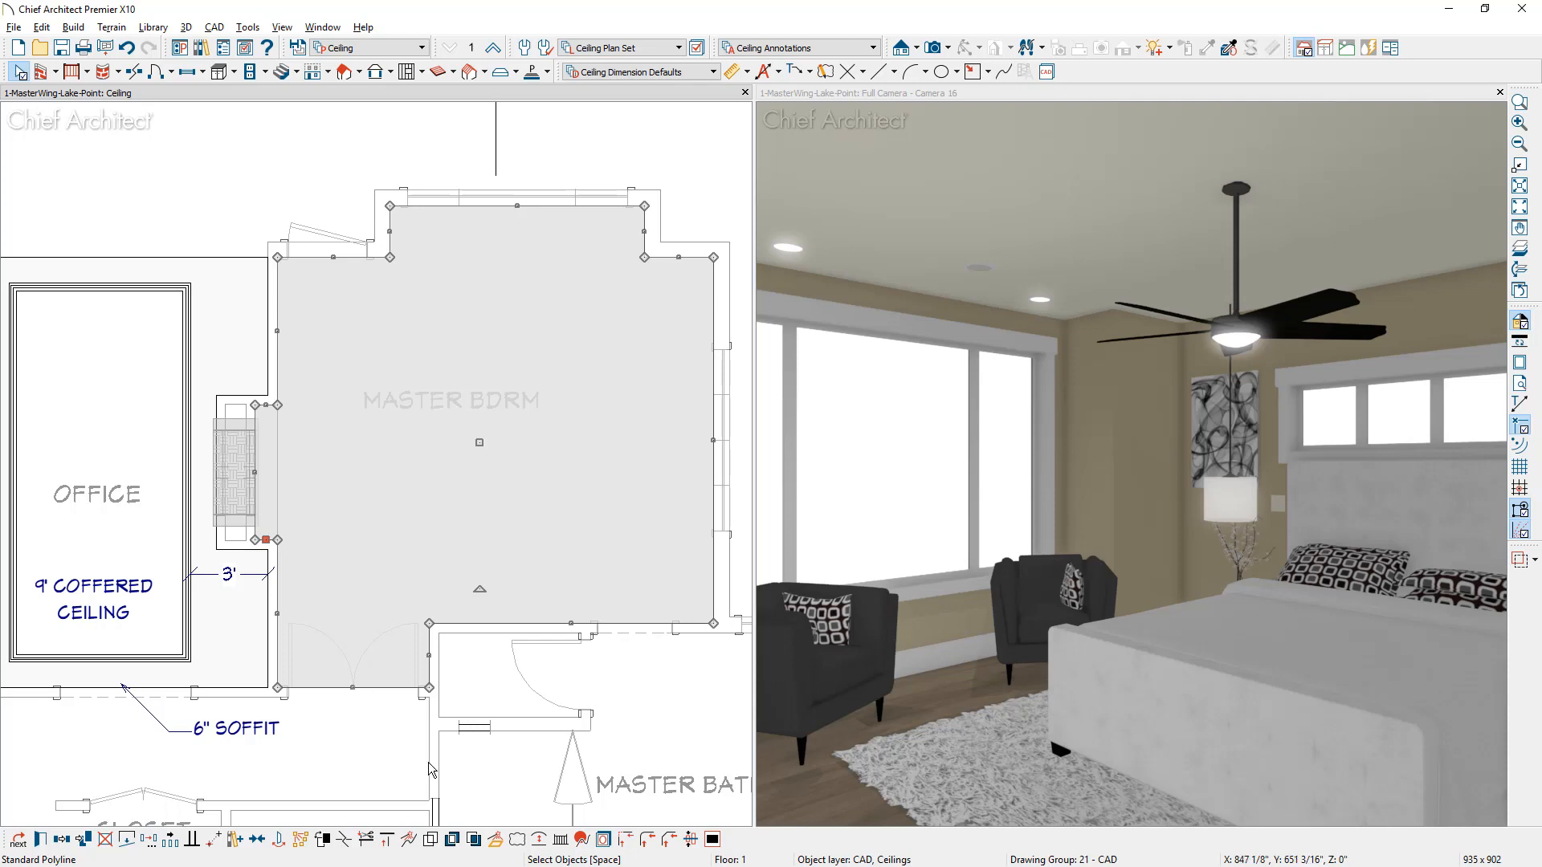
left_click(496, 840)
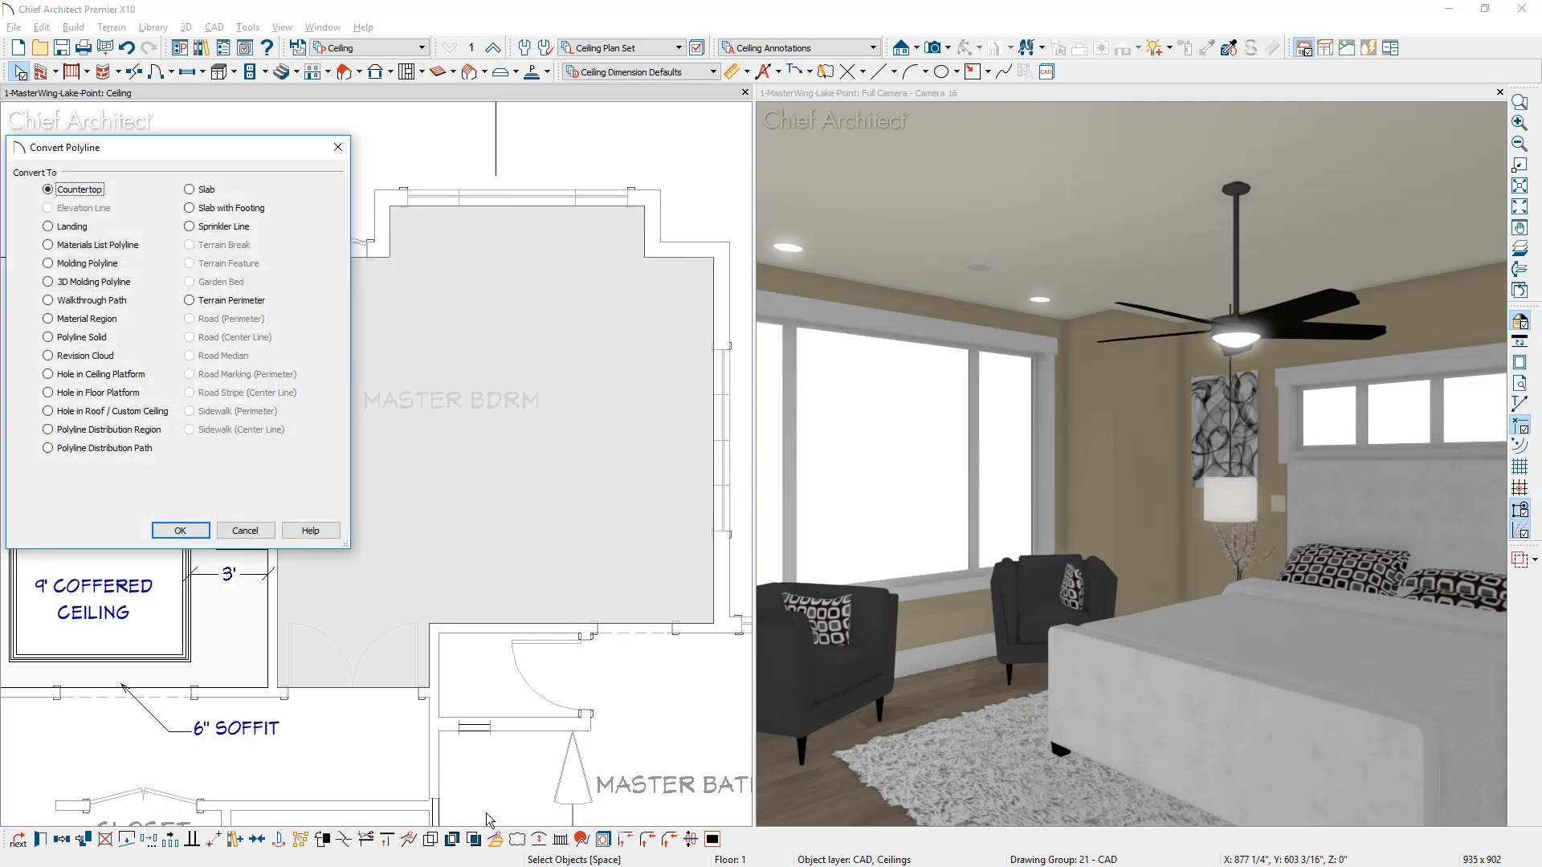
left_click(54, 337)
left_click(171, 533)
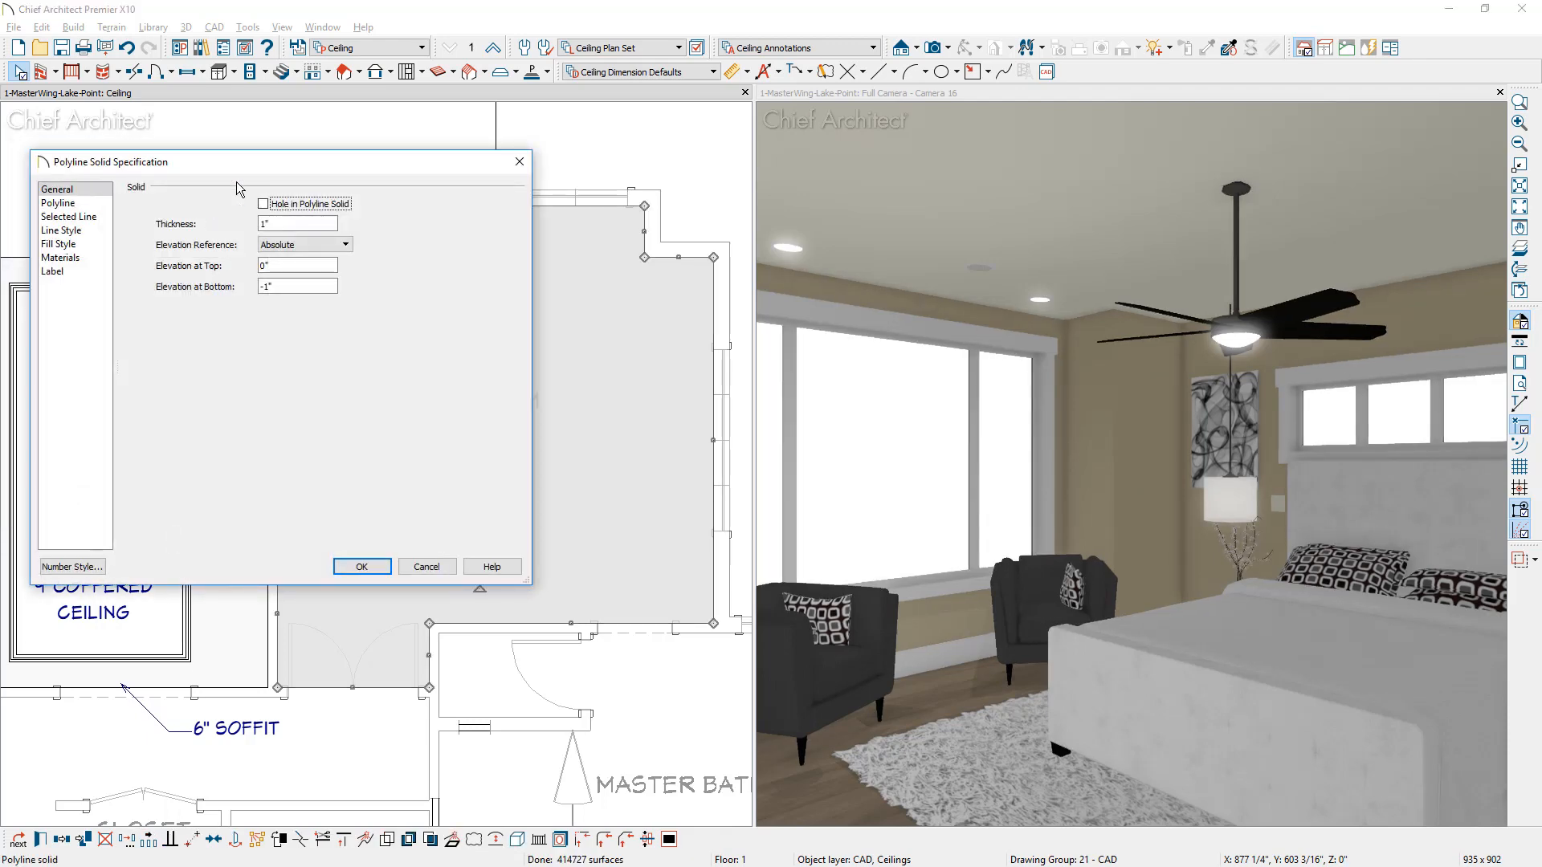
Give the bedroom polyline solid a 6" thickness, an Absolute elevation reference and a top elevation of 109.125".
left_click(266, 243)
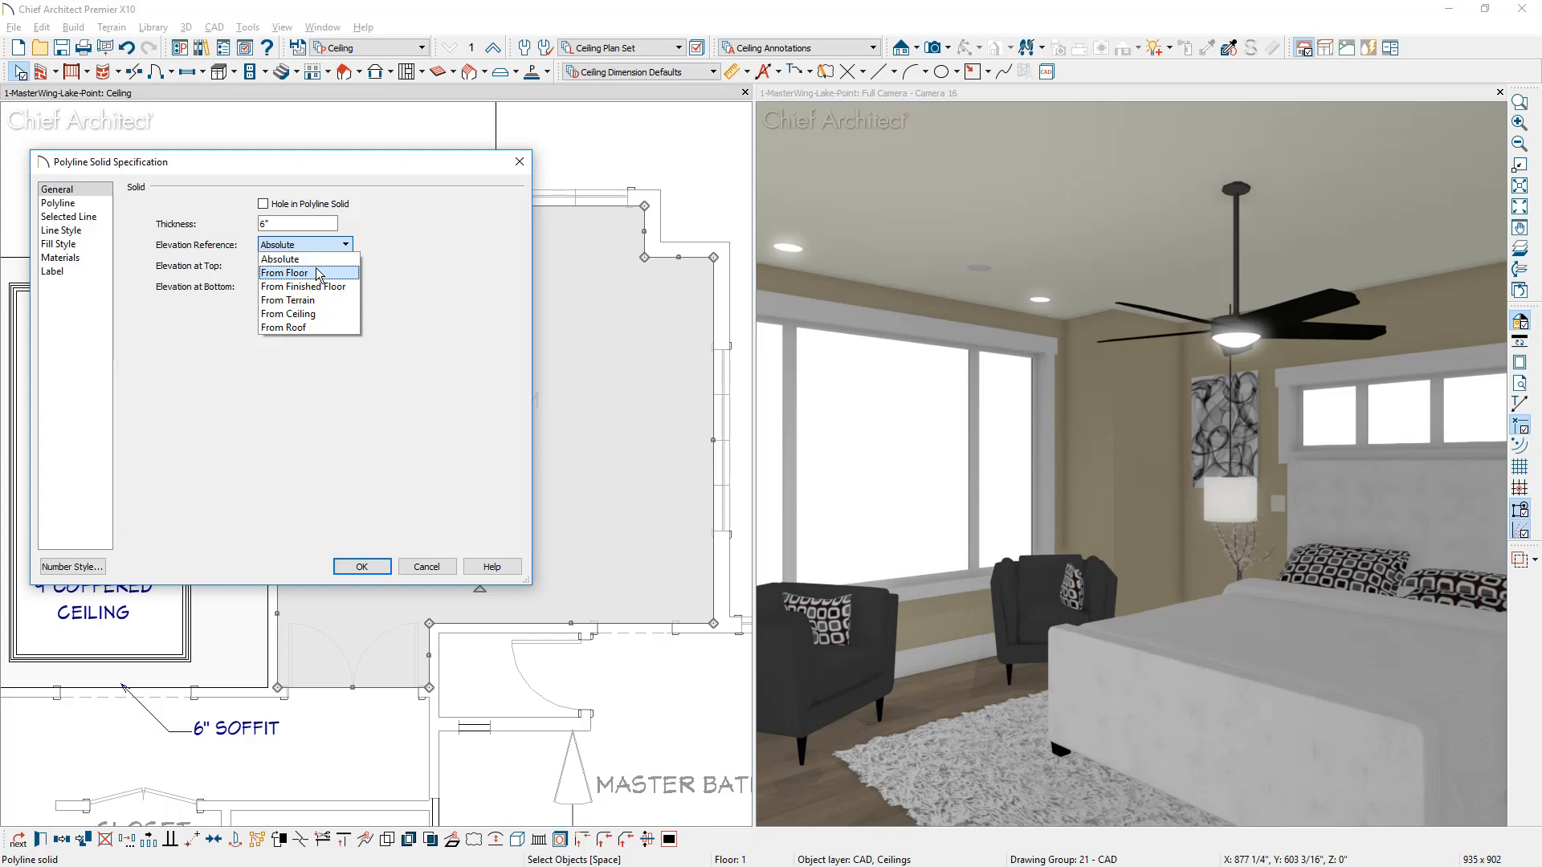
left_click(308, 261)
left_click_drag(303, 264, 232, 265)
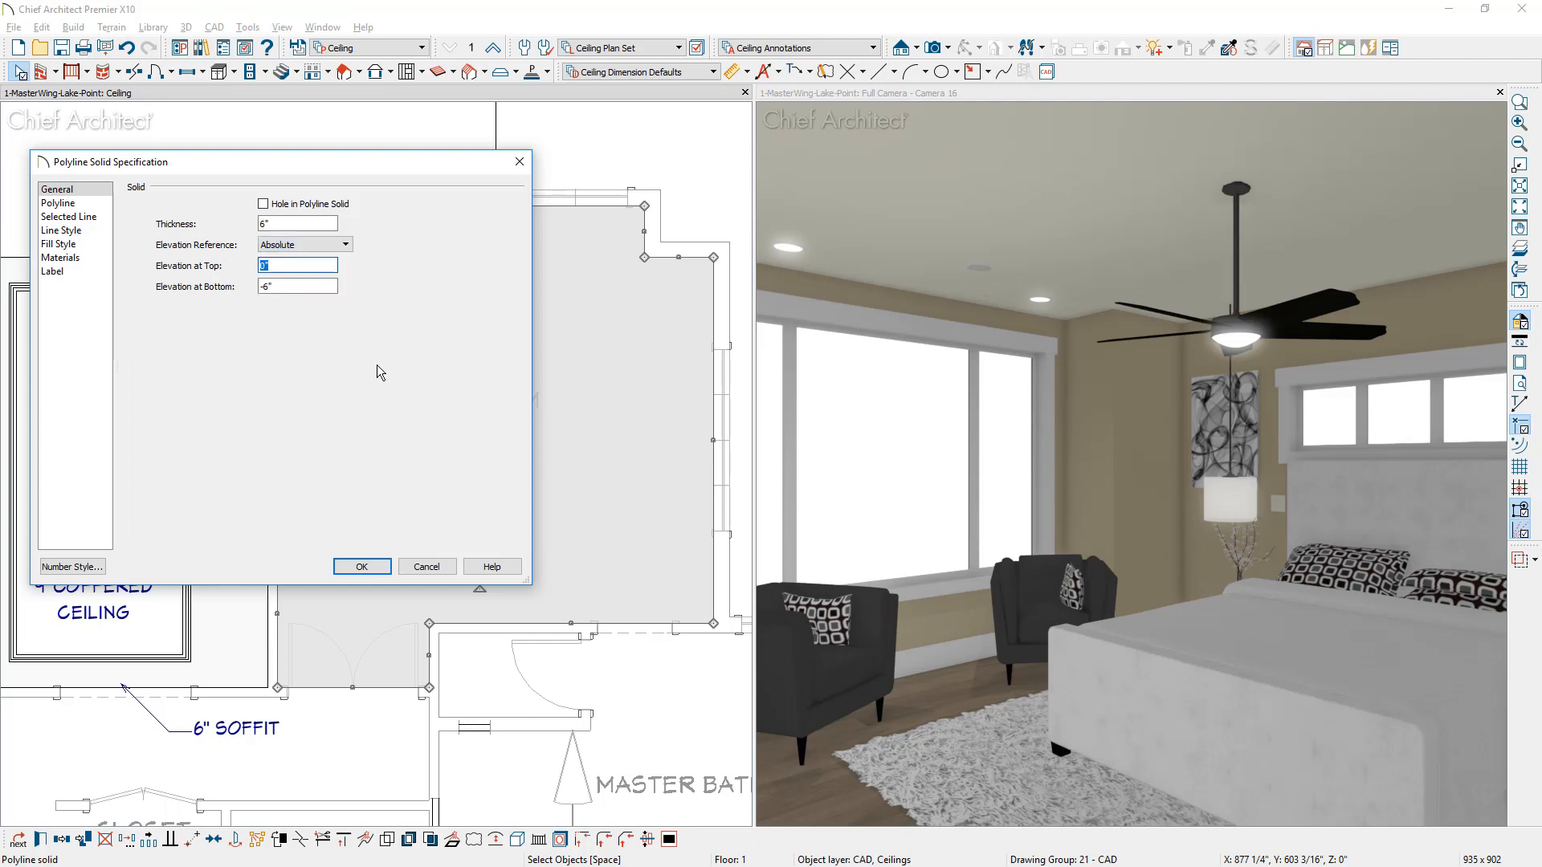
type("109.125")
key("Tab")
key("Return")
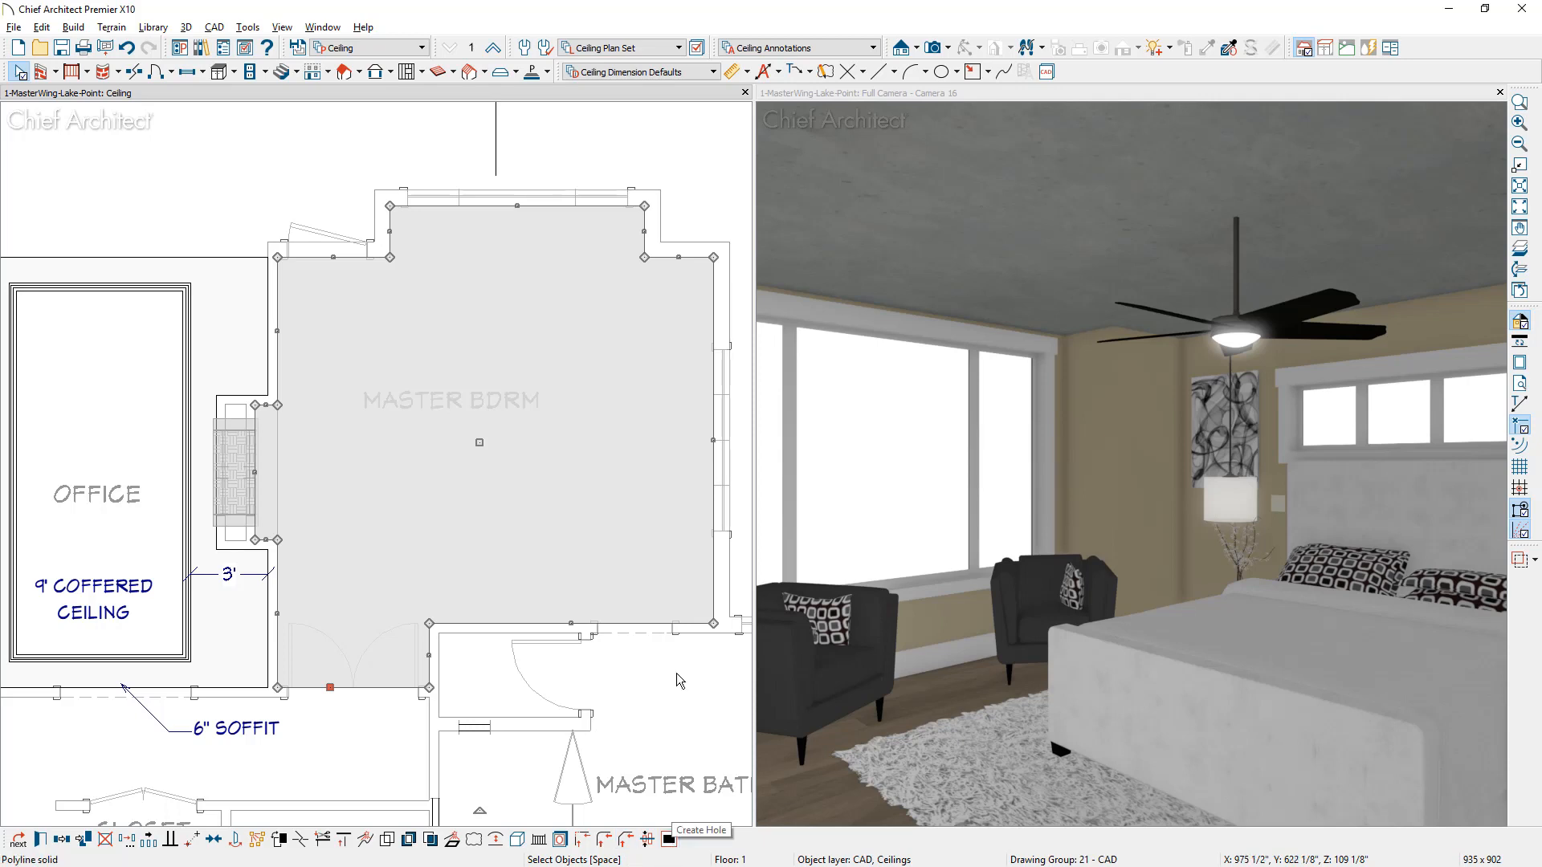
Draw a rectangular polyline solid inside the master bedroom with its end point at X 166", Y -133.5" relative to the start.
left_click(533, 74)
left_click_drag(330, 327, 650, 552)
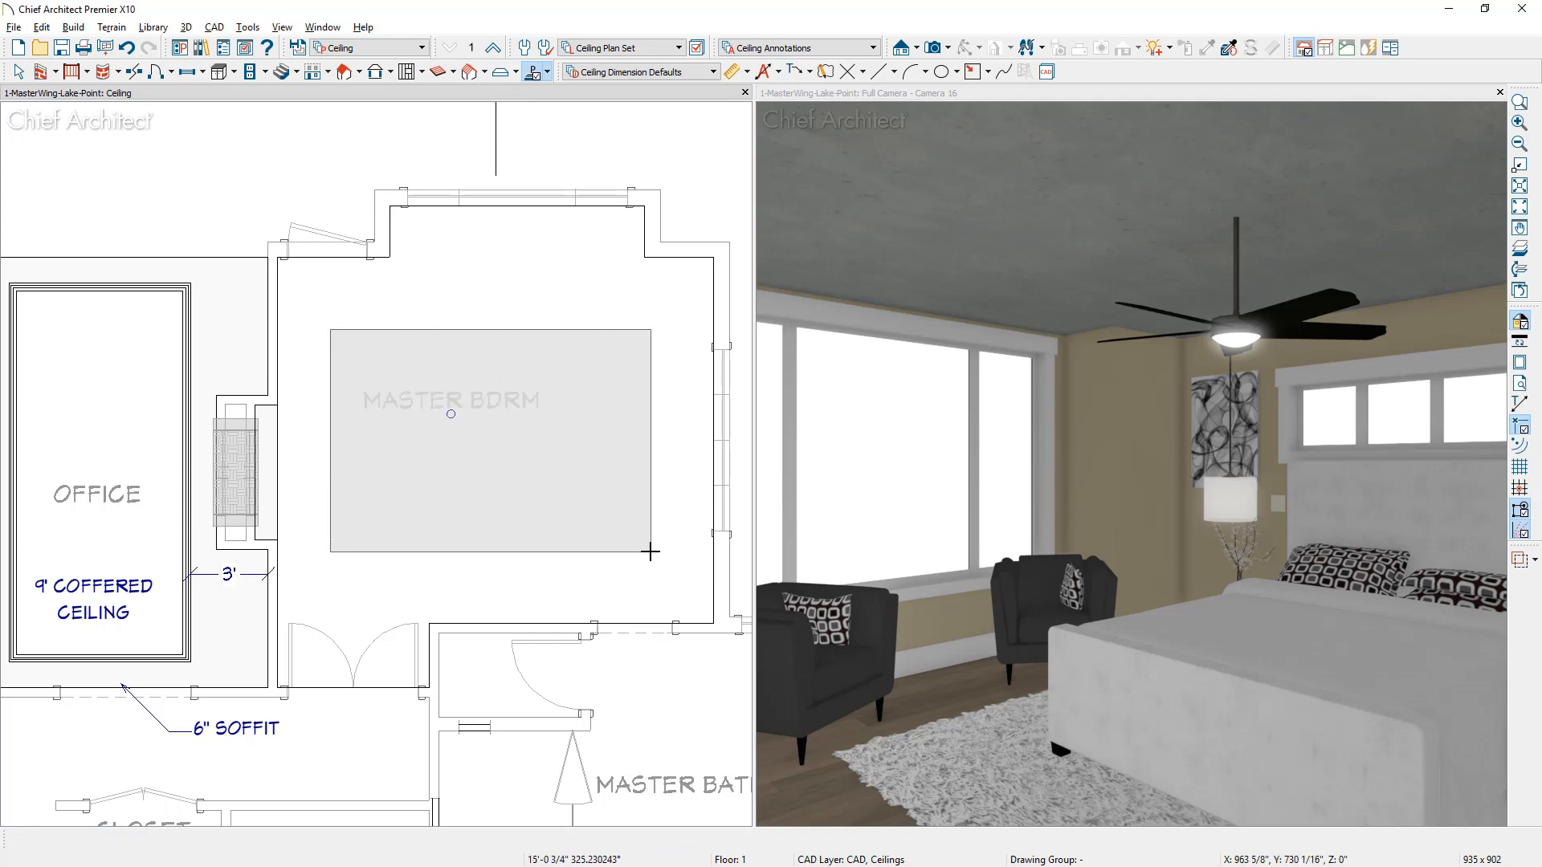
key("Tab")
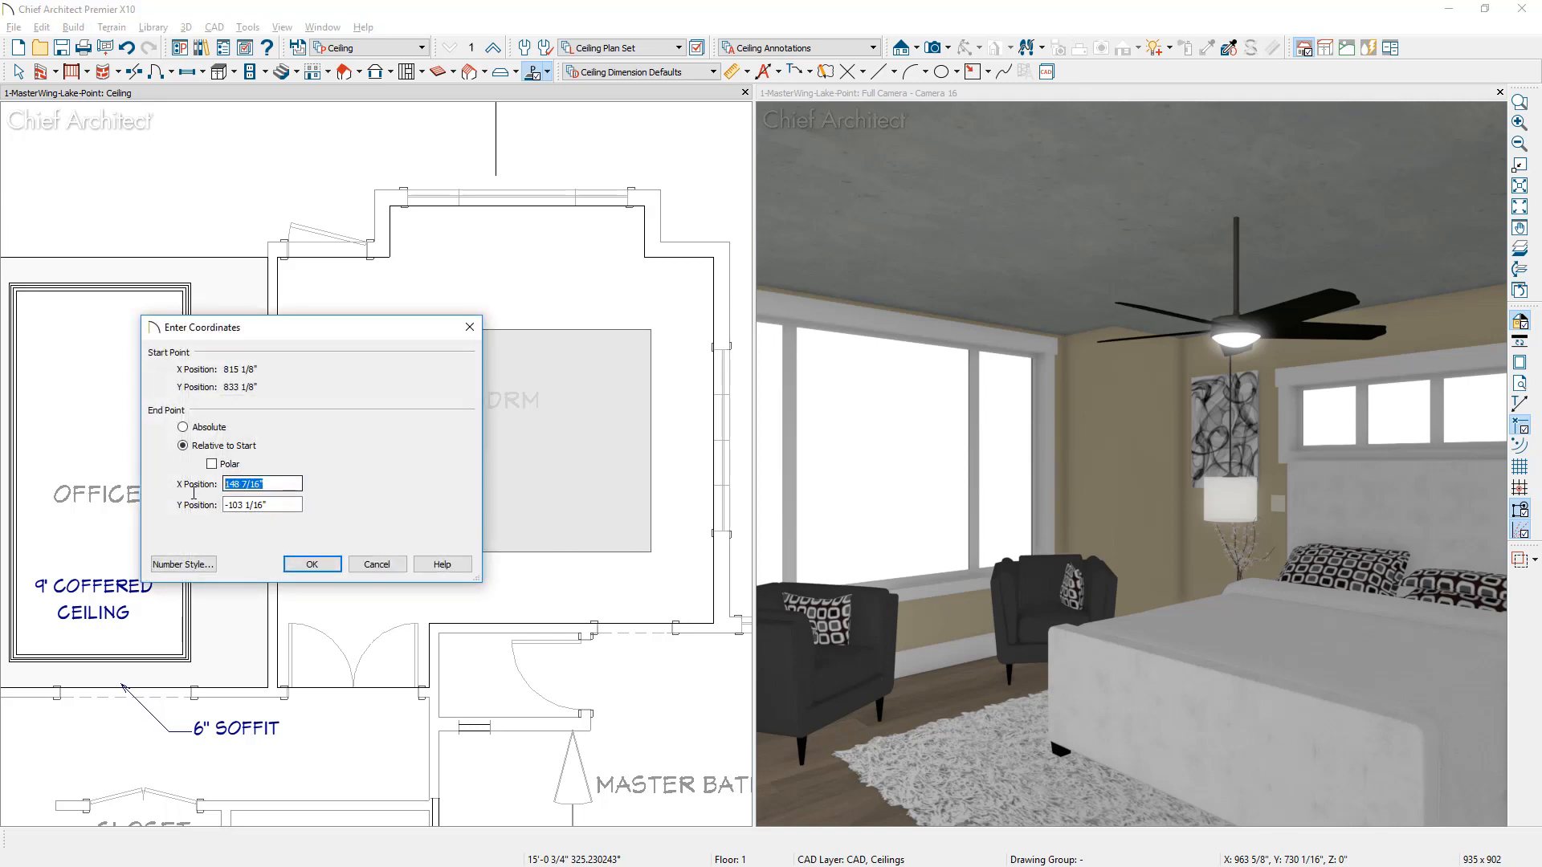
type("166")
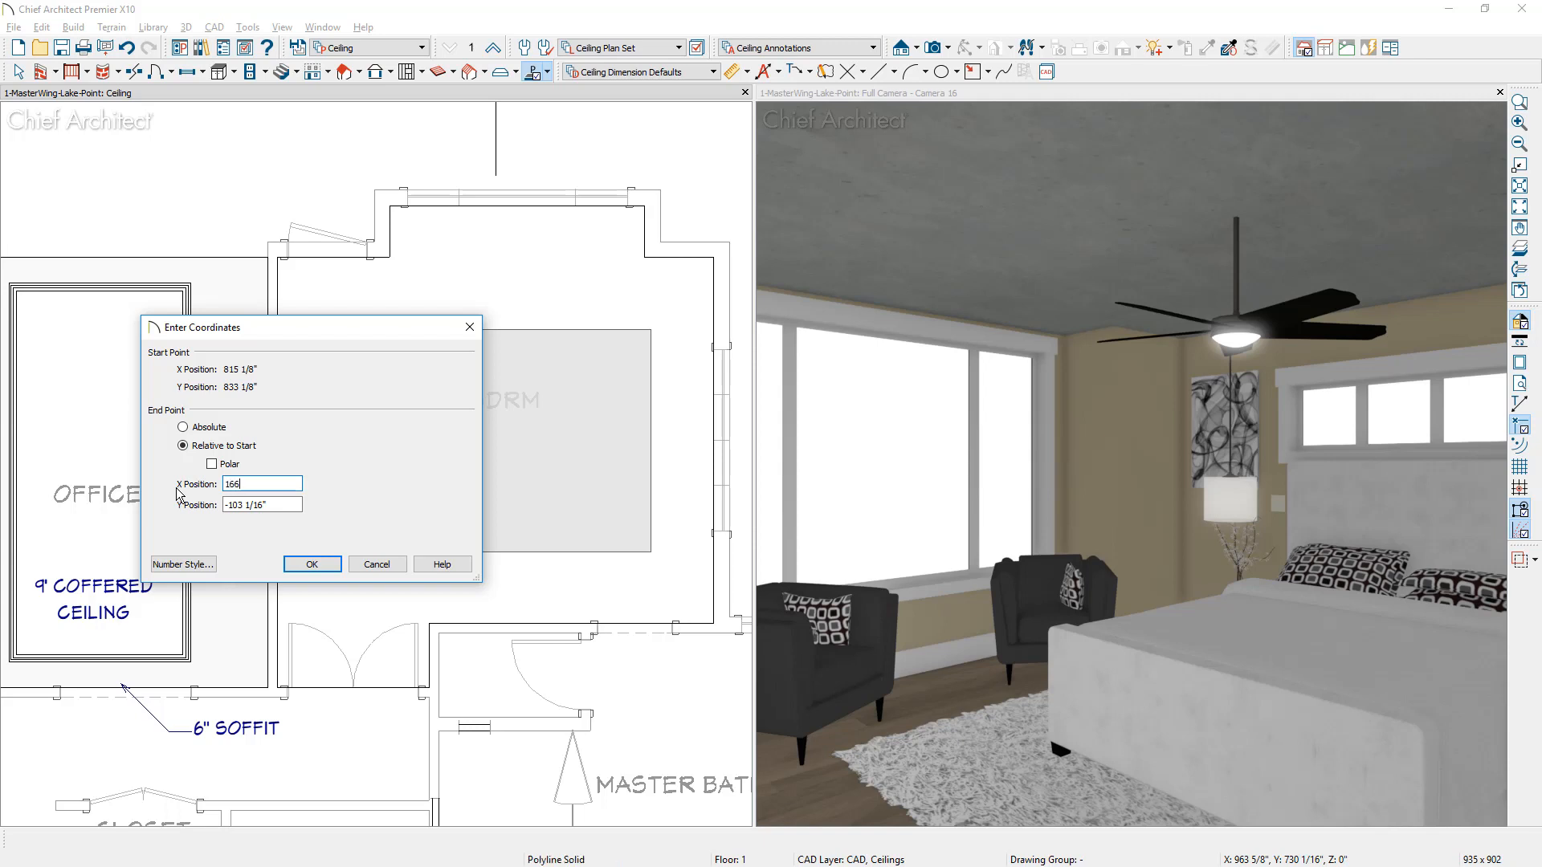
key("Tab")
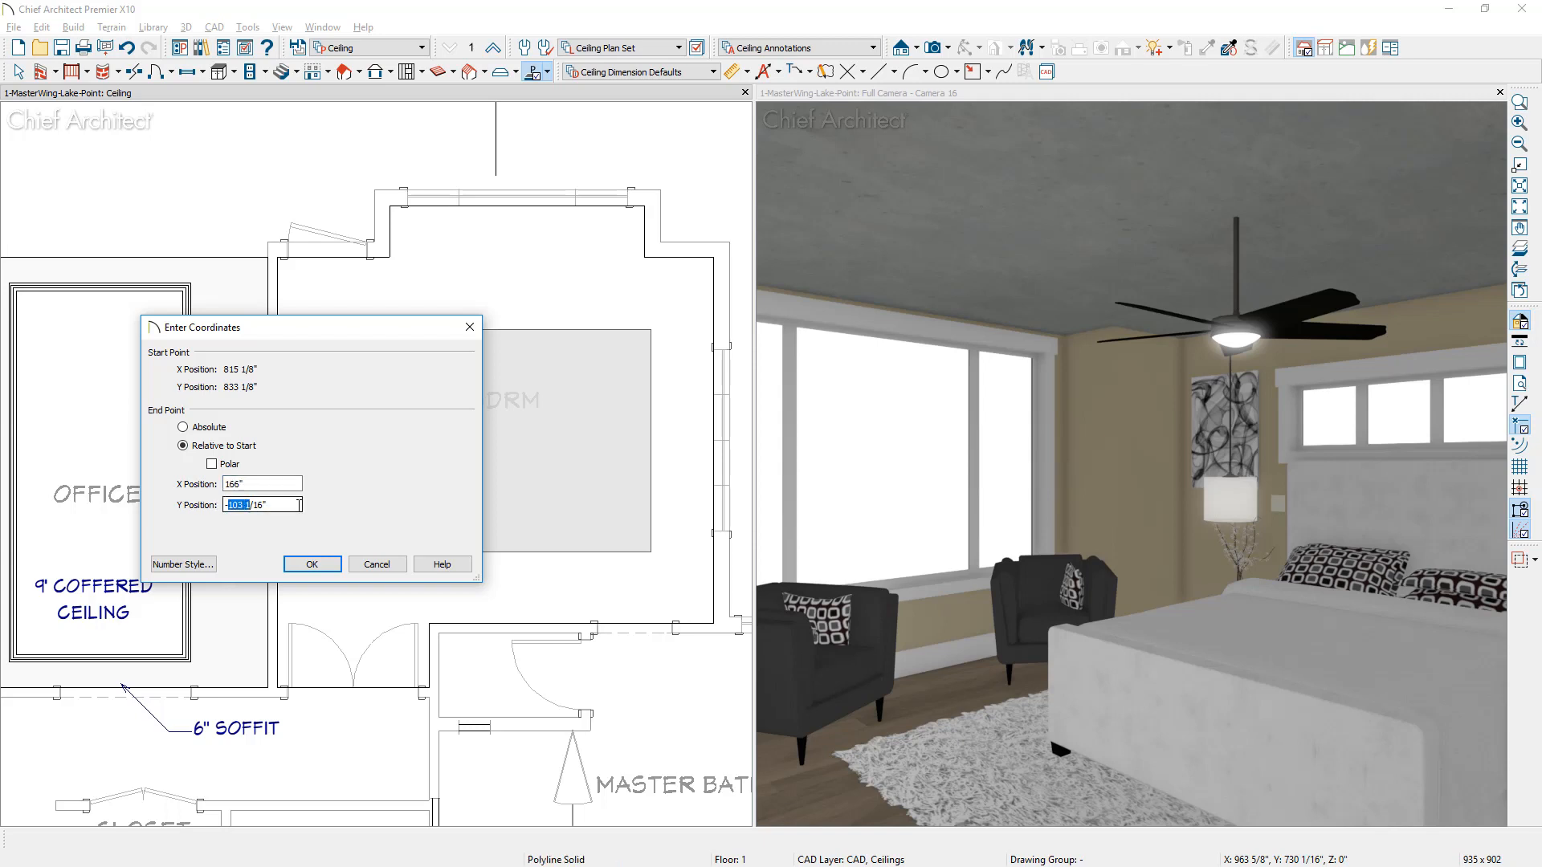
type("-133.5")
left_click(326, 563)
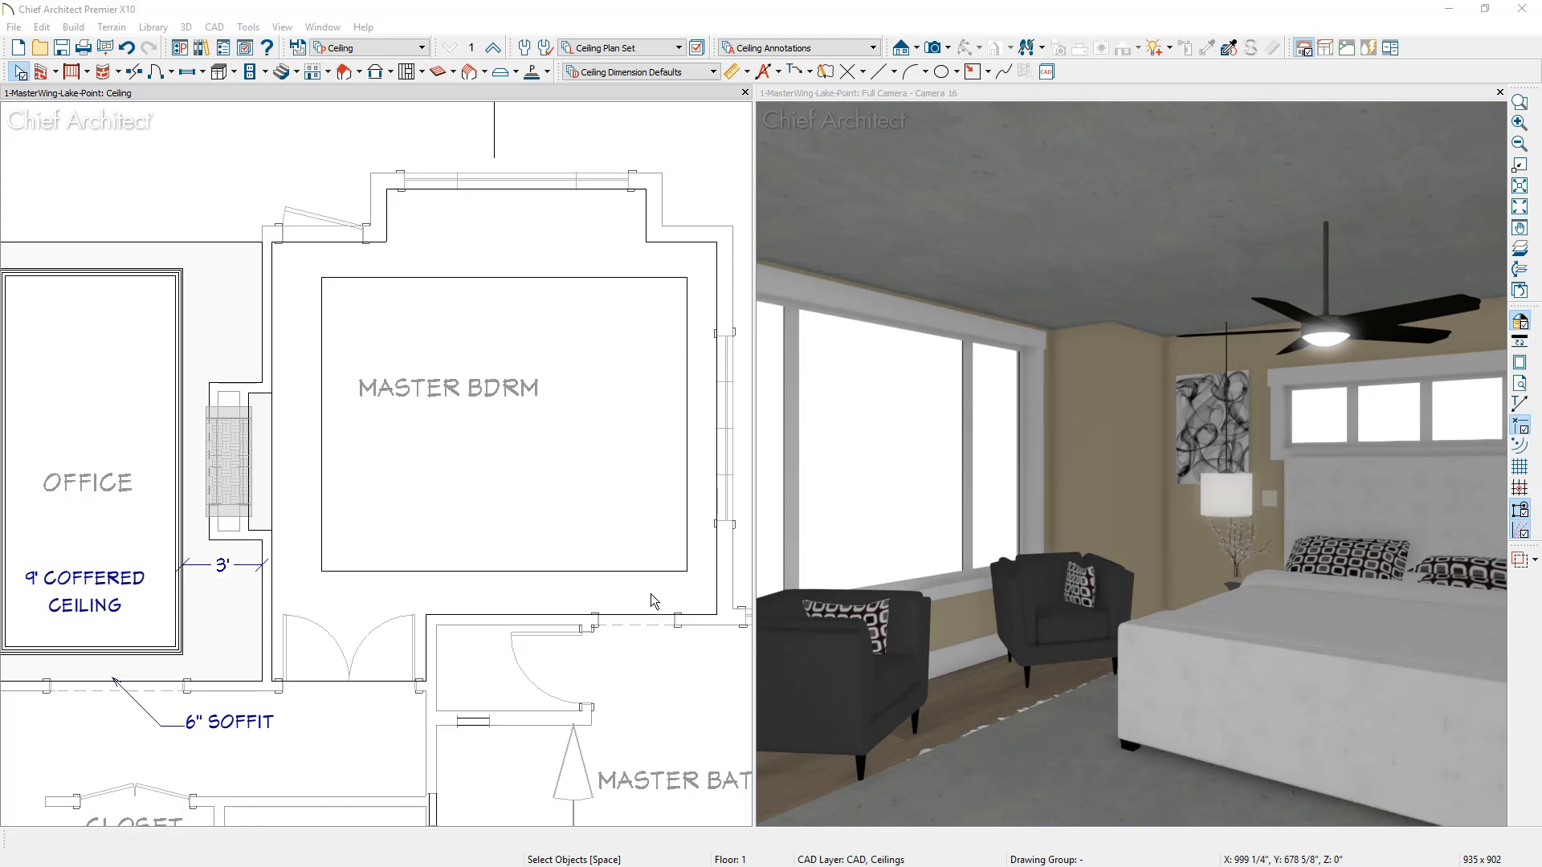
Turn the rectangular solid in the master bedroom into a hole in the polyline solid.
left_click(648, 572)
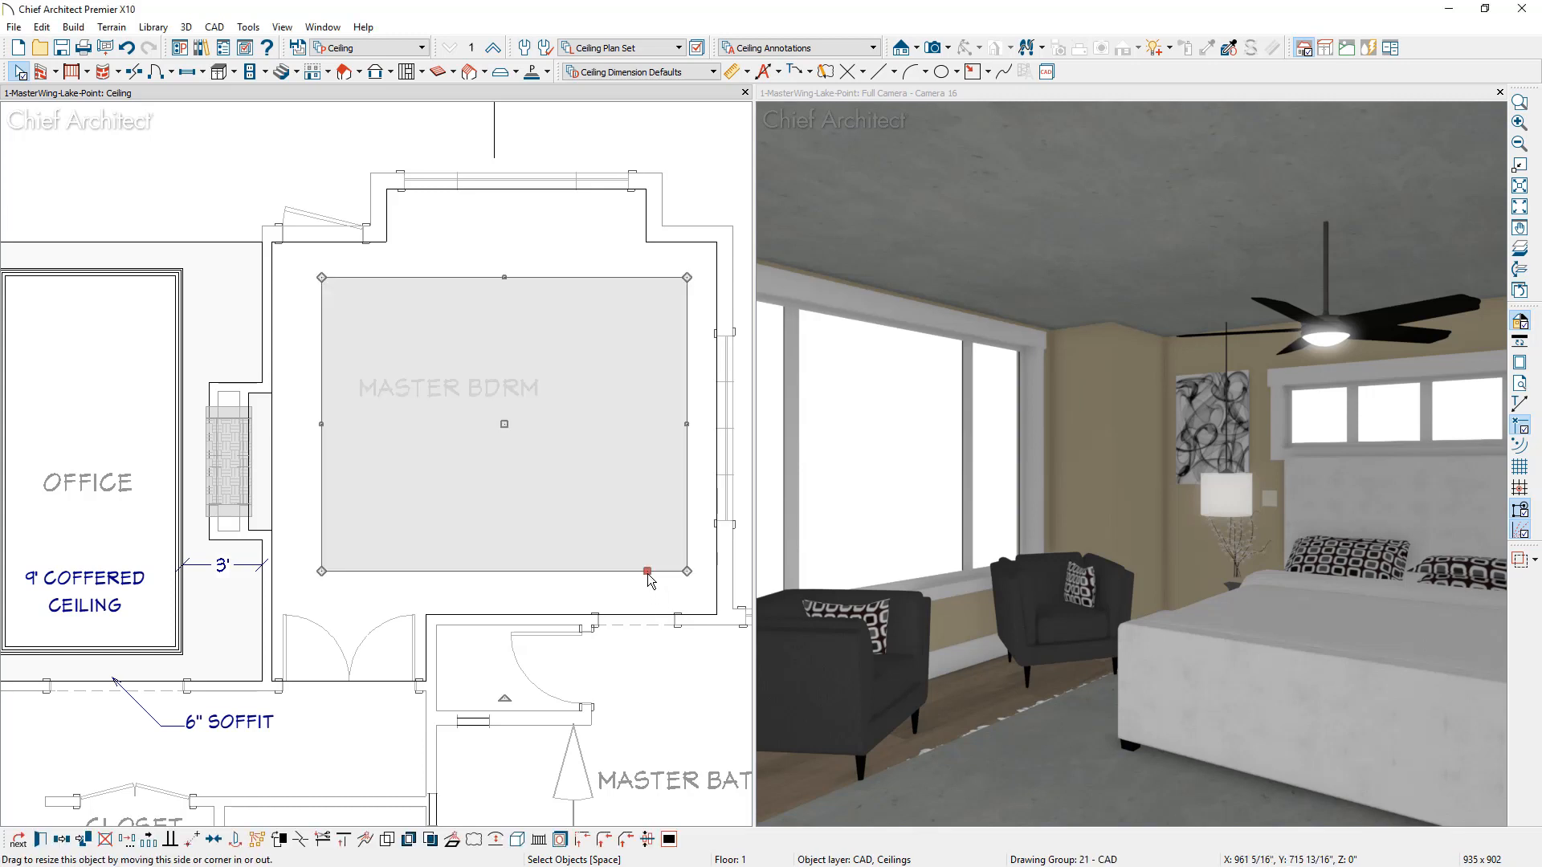
double_click(648, 576)
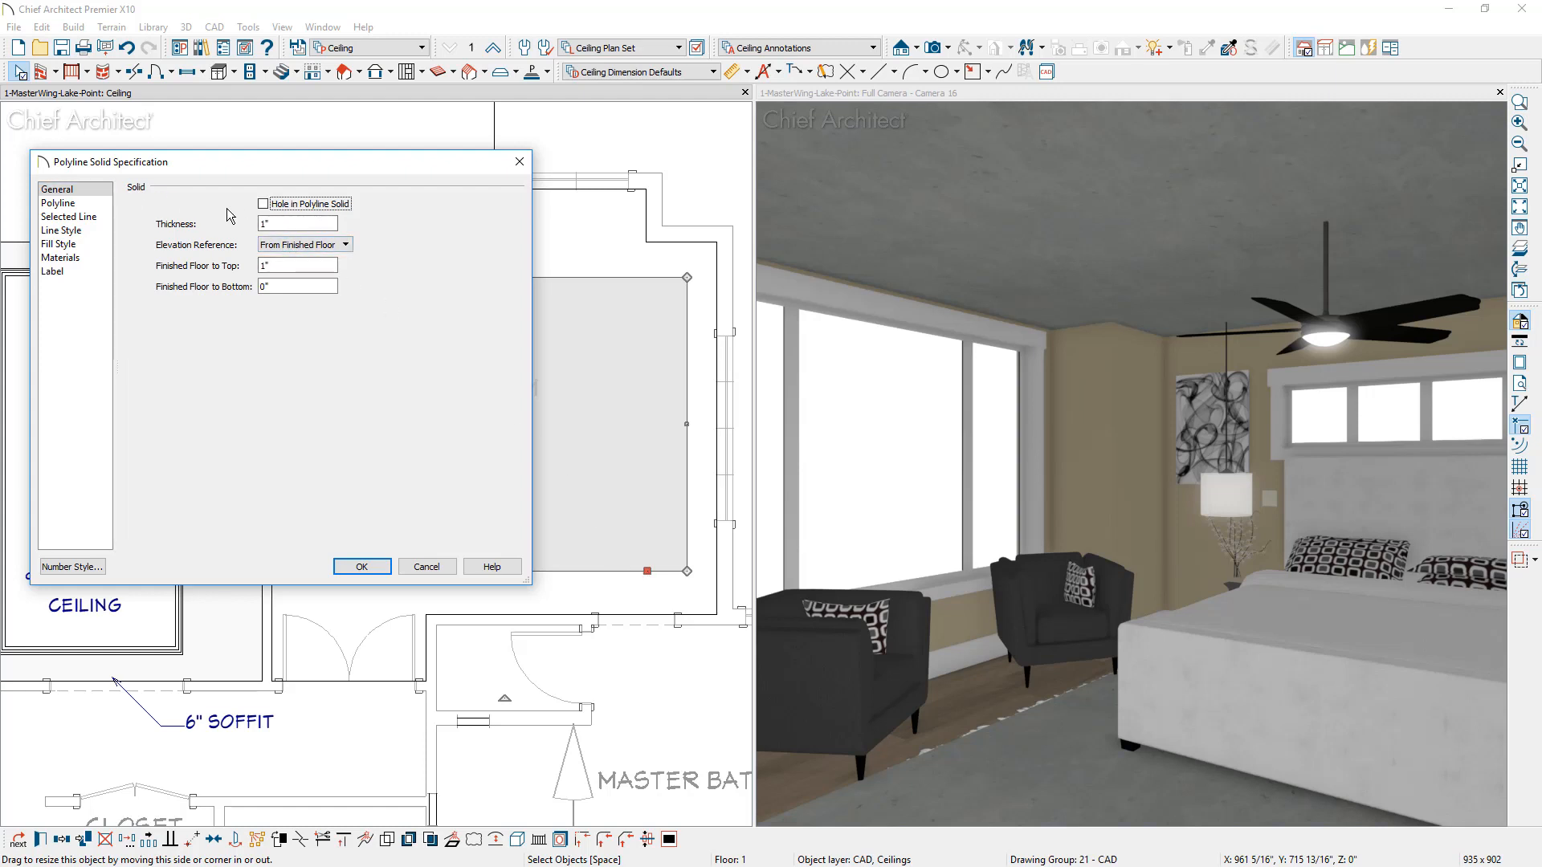
left_click(262, 206)
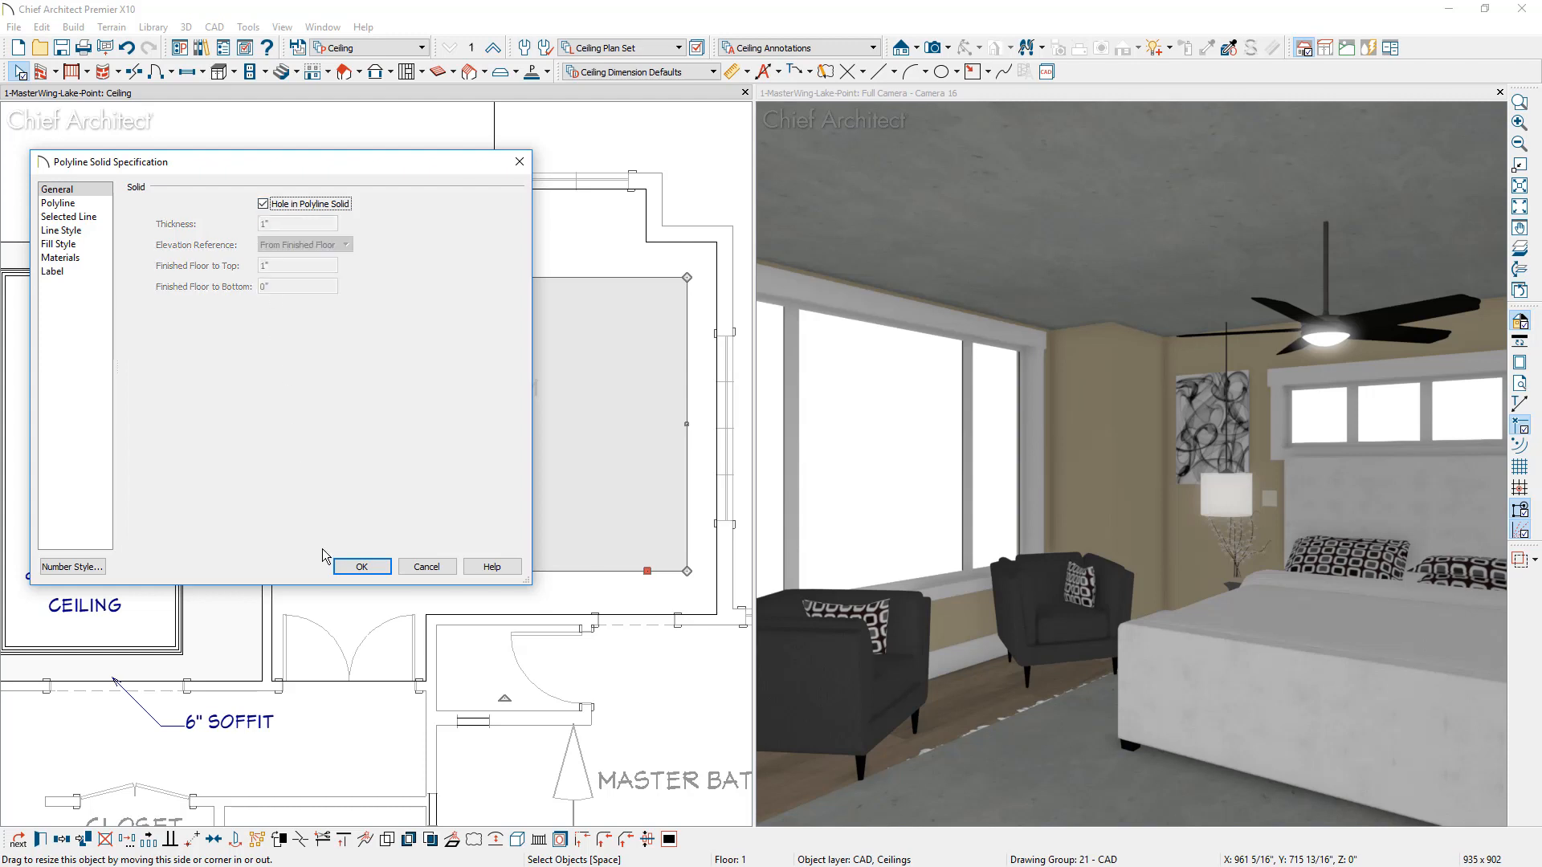
left_click(355, 566)
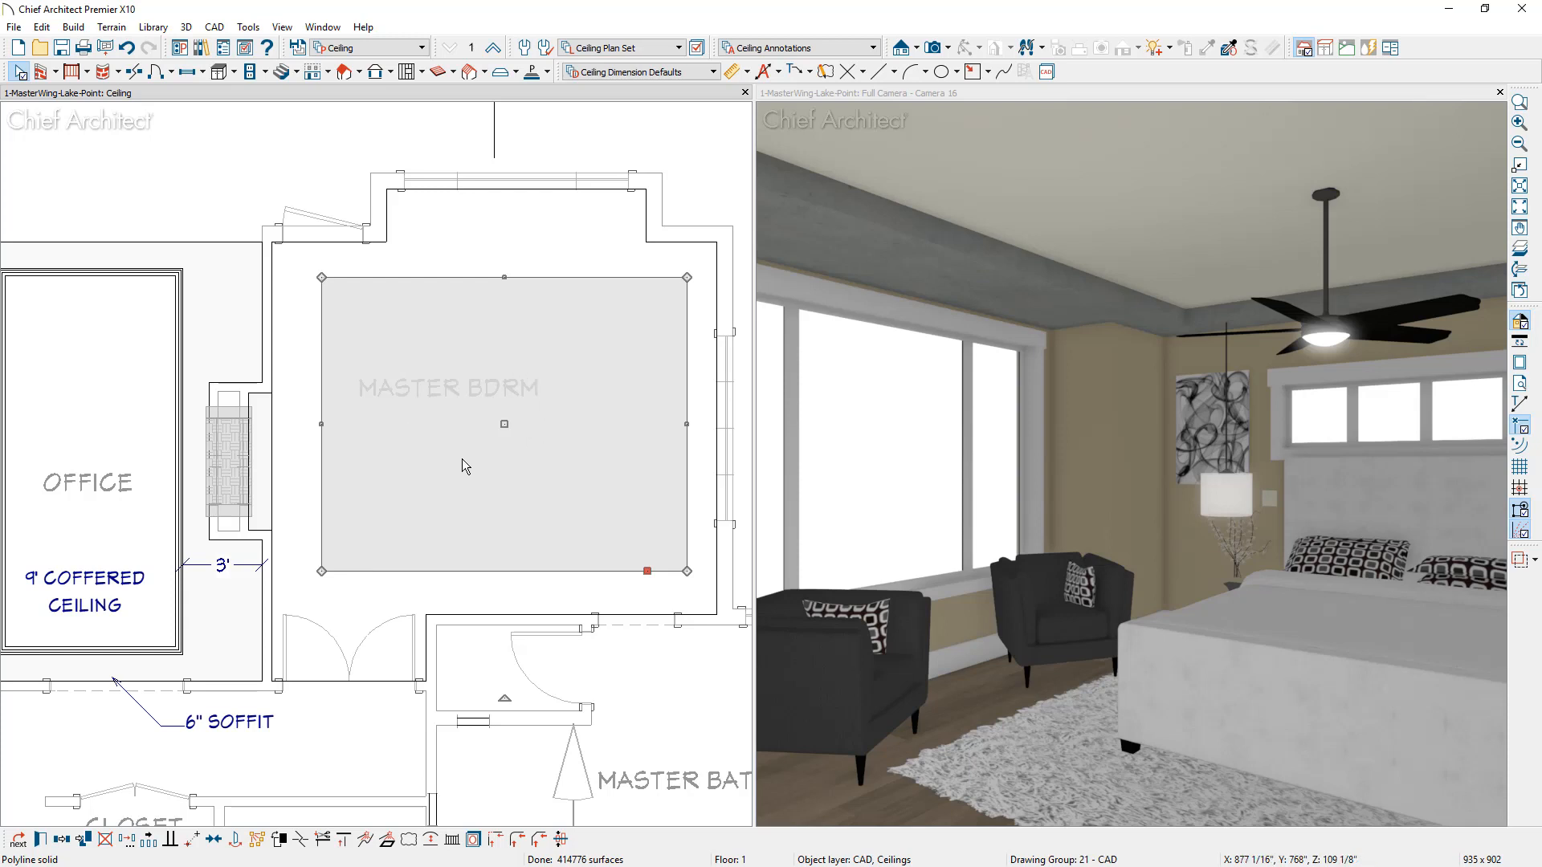
Center the rectangular ceiling hole in the master bedroom in both directions.
left_click(215, 840)
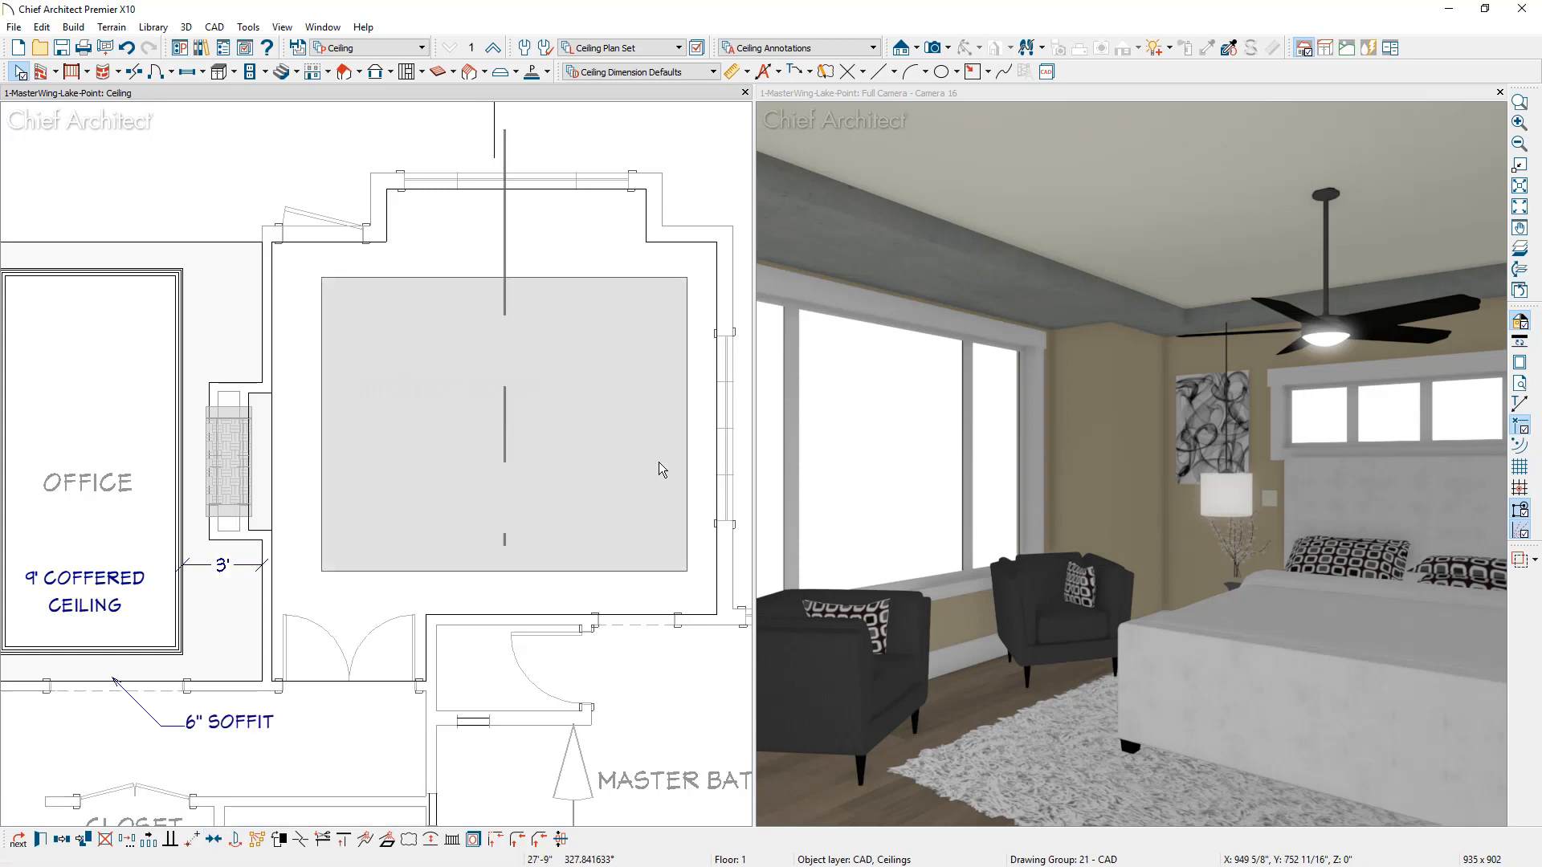
left_click(721, 438)
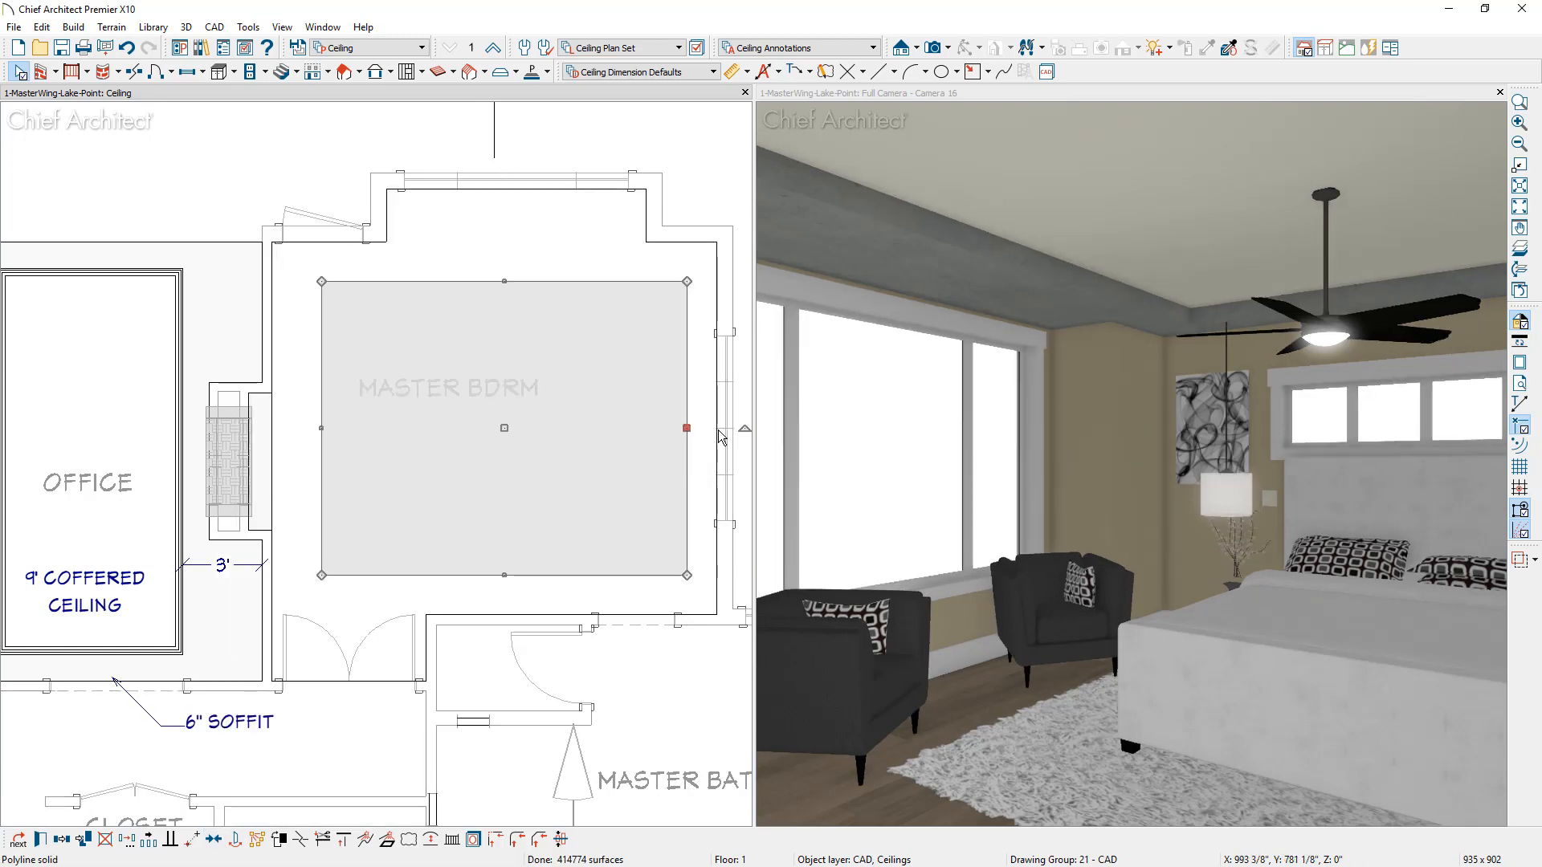
left_click(214, 840)
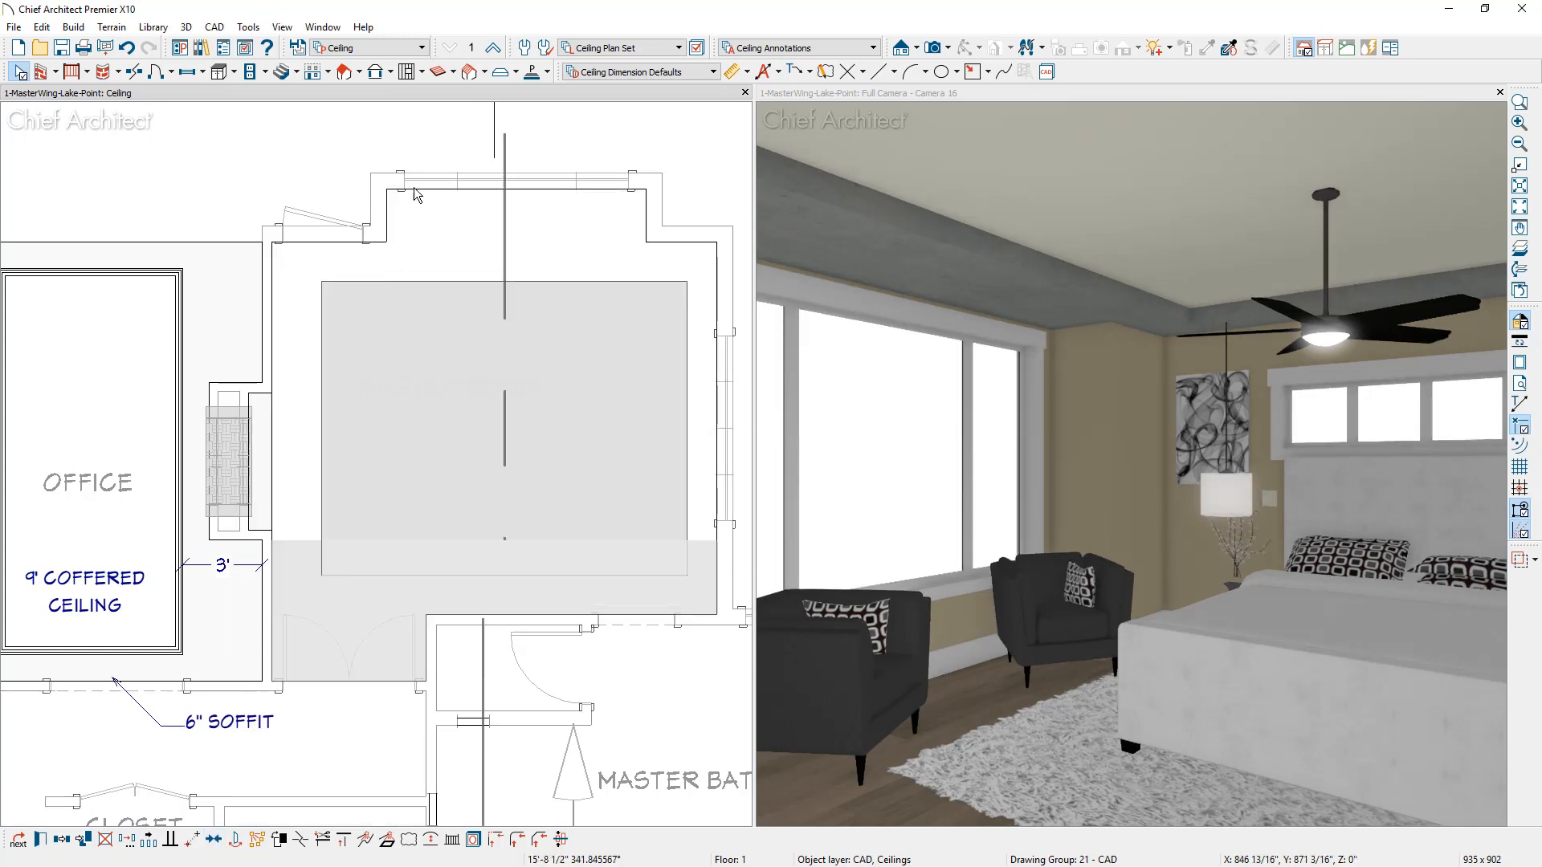
left_click(494, 149)
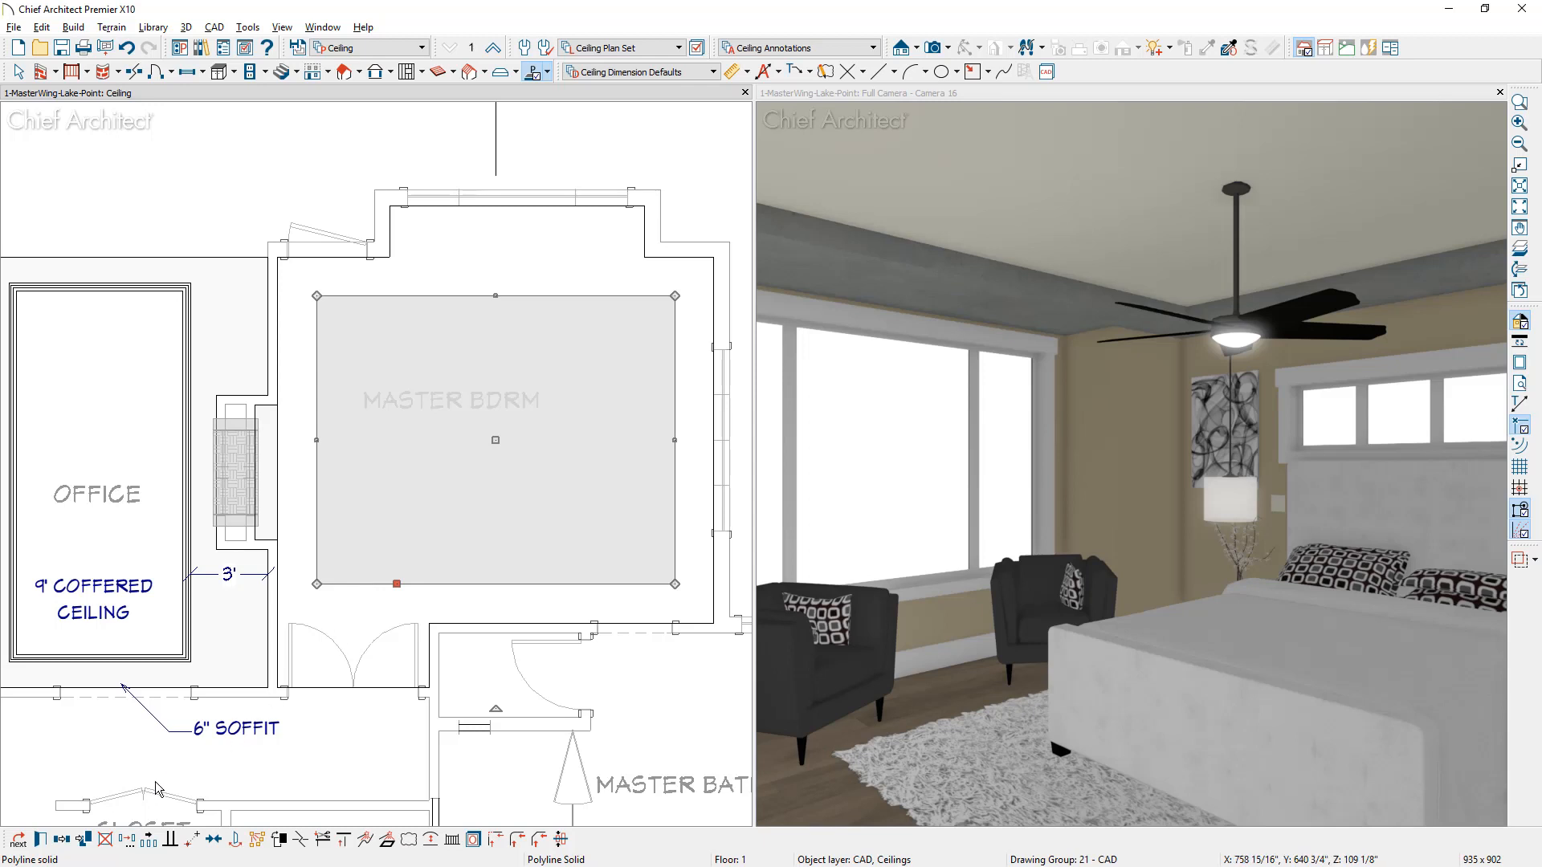
Copy the rectangular ceiling hole in place and convert the copy to a molding polyline.
left_click(83, 841)
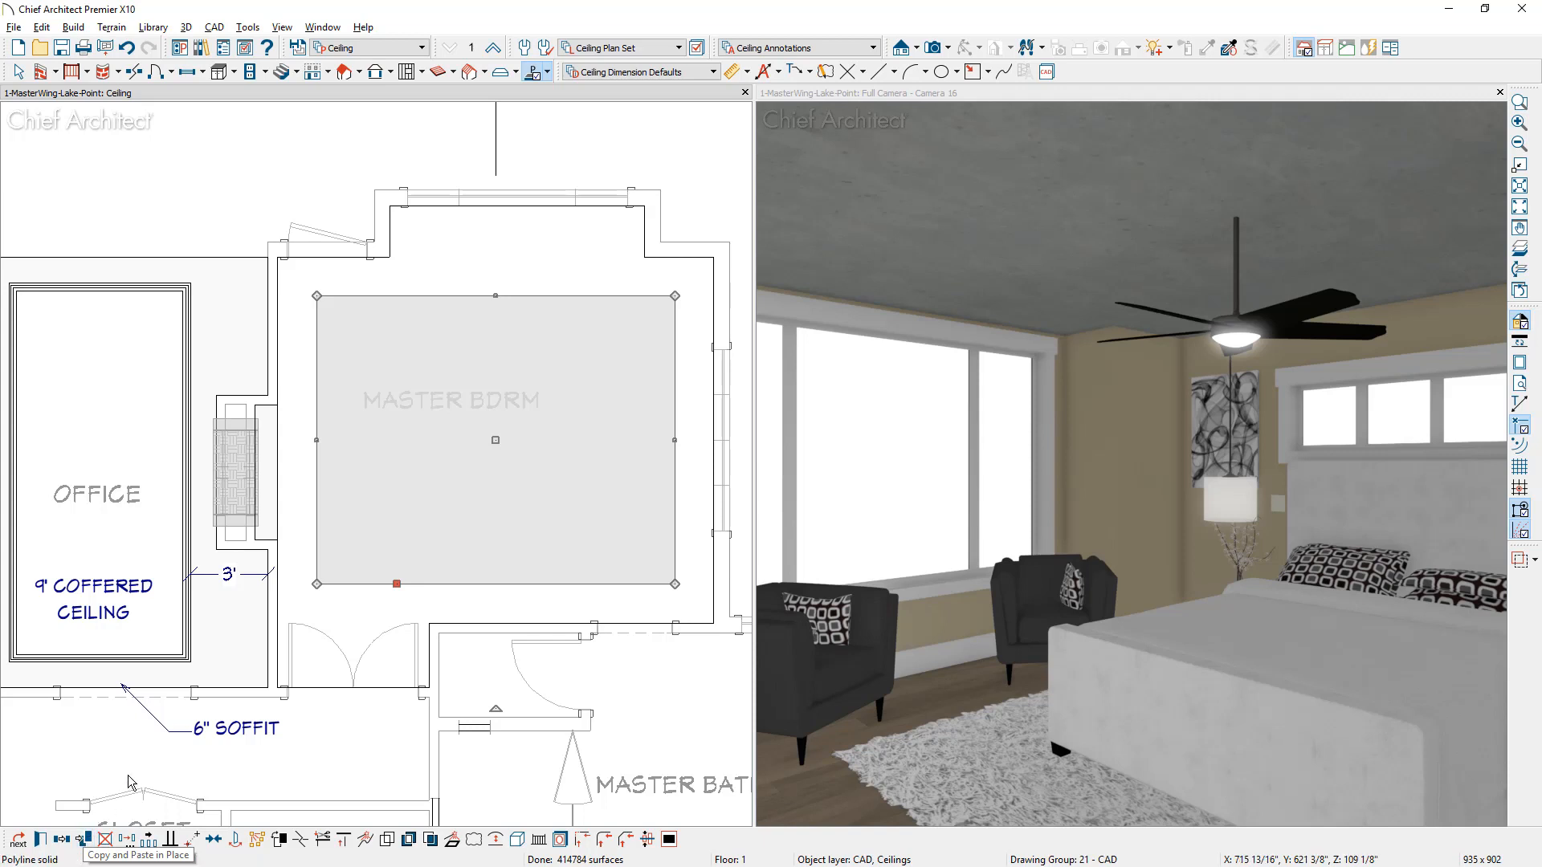
left_click(452, 840)
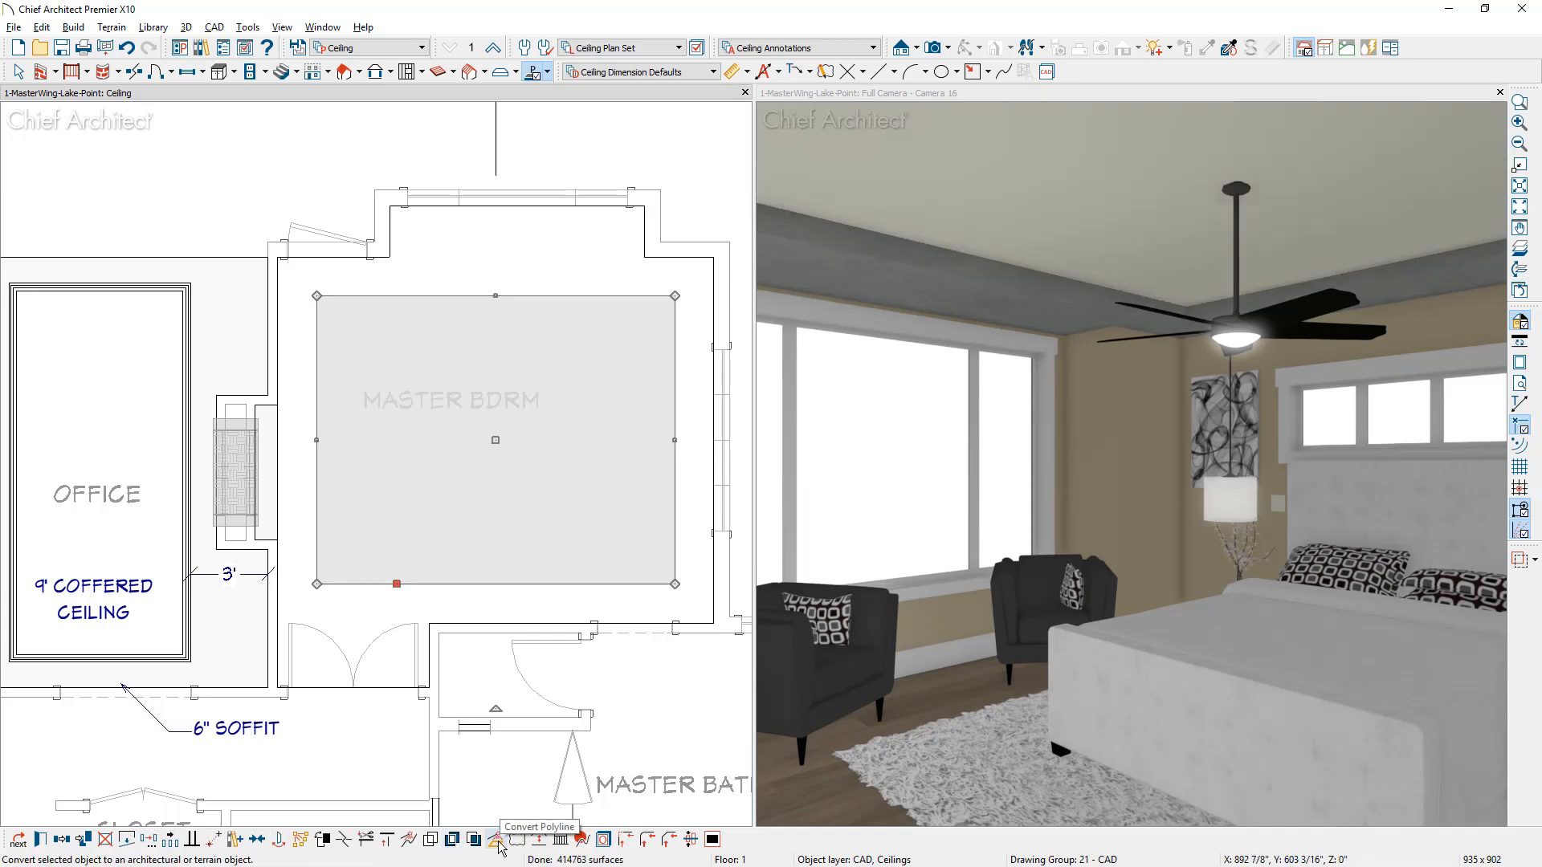
left_click(496, 840)
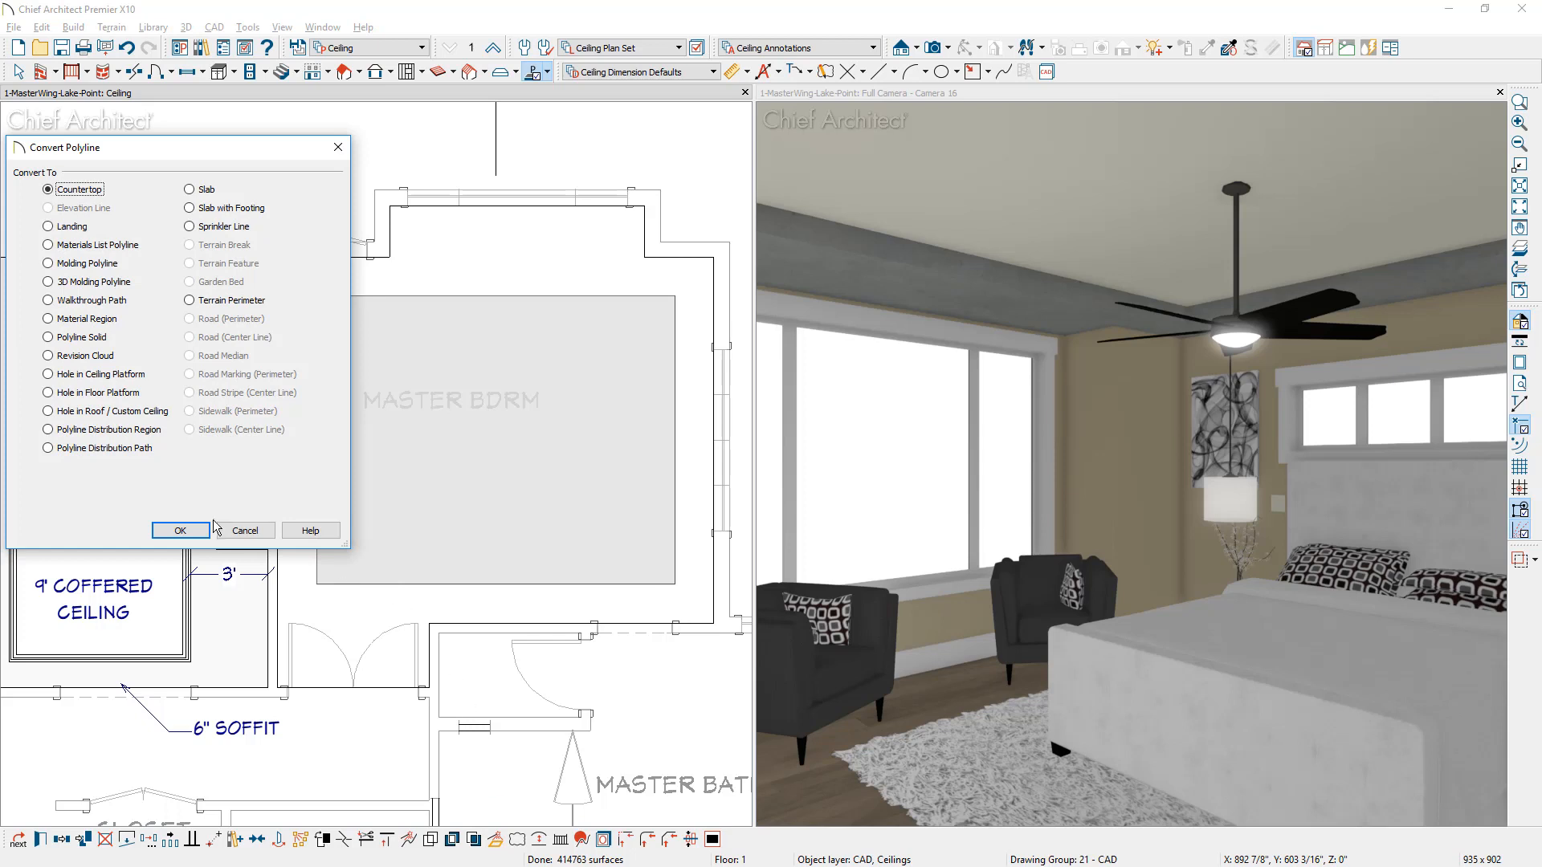
double_click(48, 264)
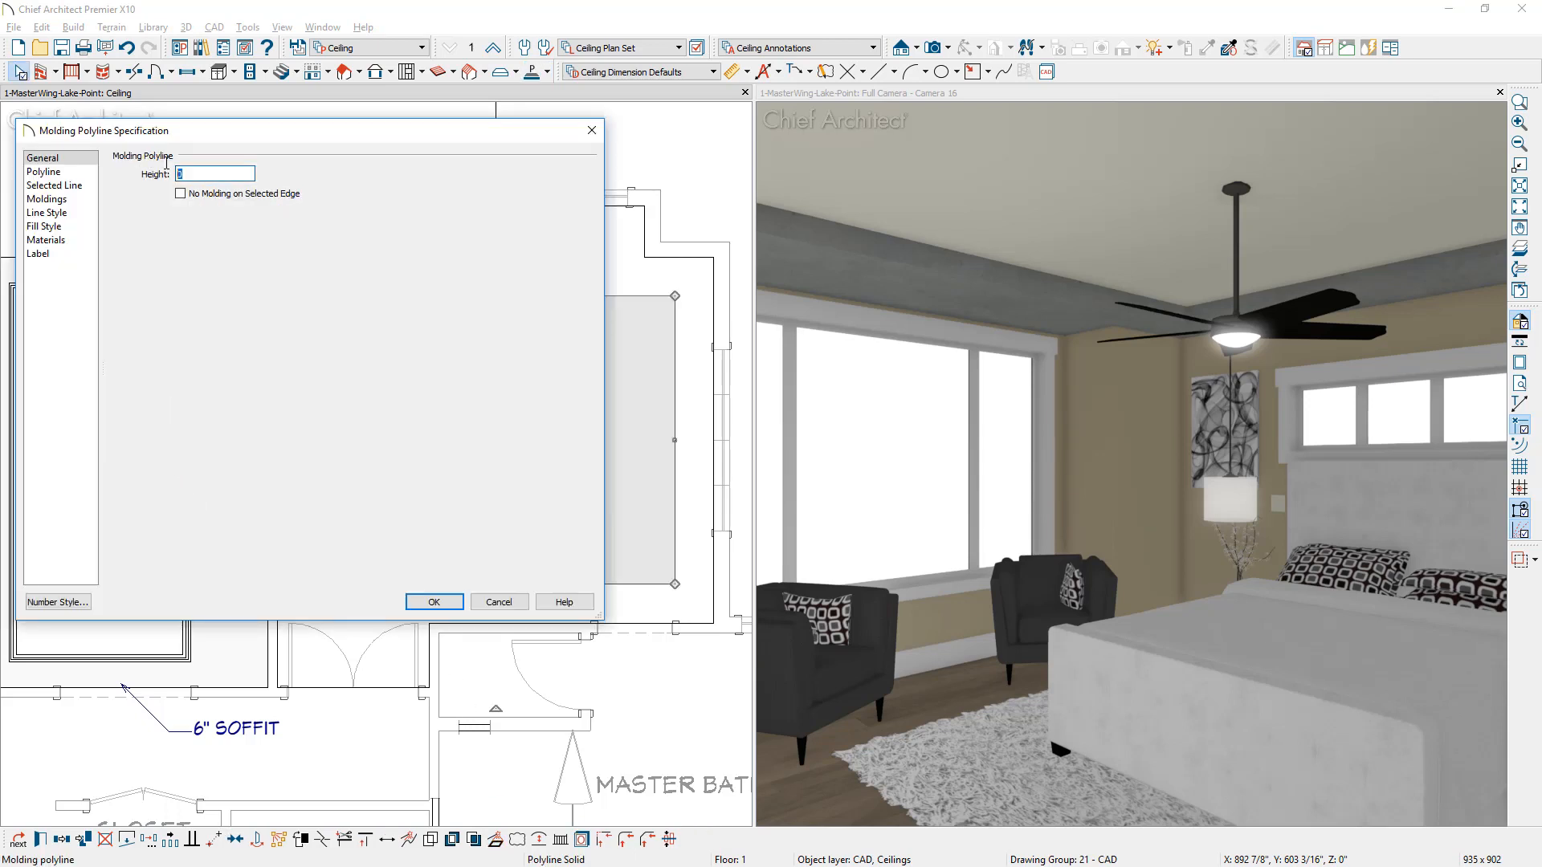
Set the molding polyline's height to 103.125" and add the CA-02 casing profile from the Core Catalogs.
type("103.125")
left_click(56, 200)
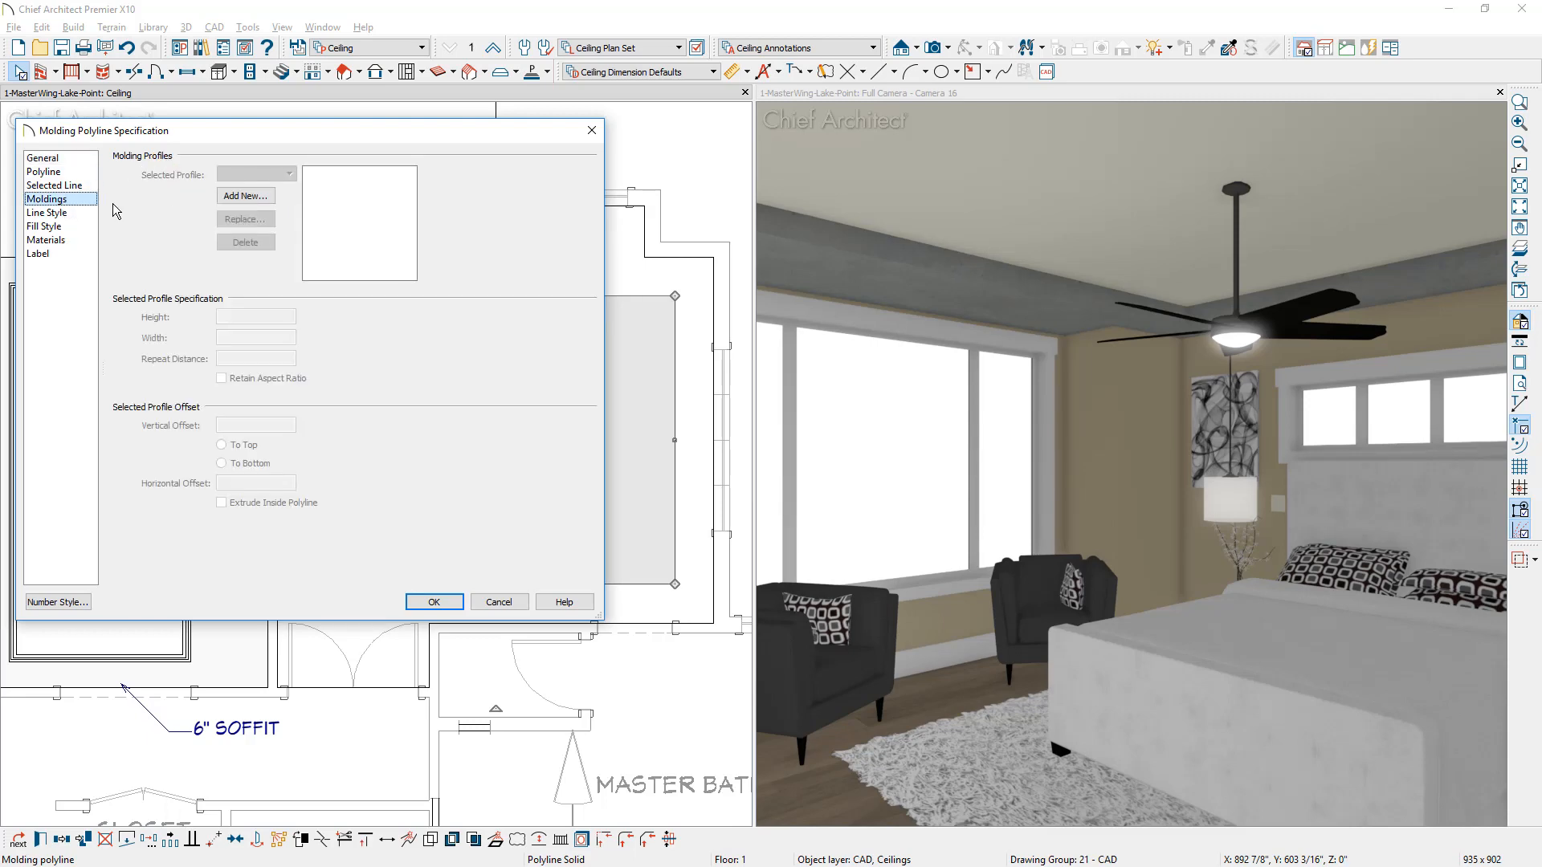
left_click(230, 196)
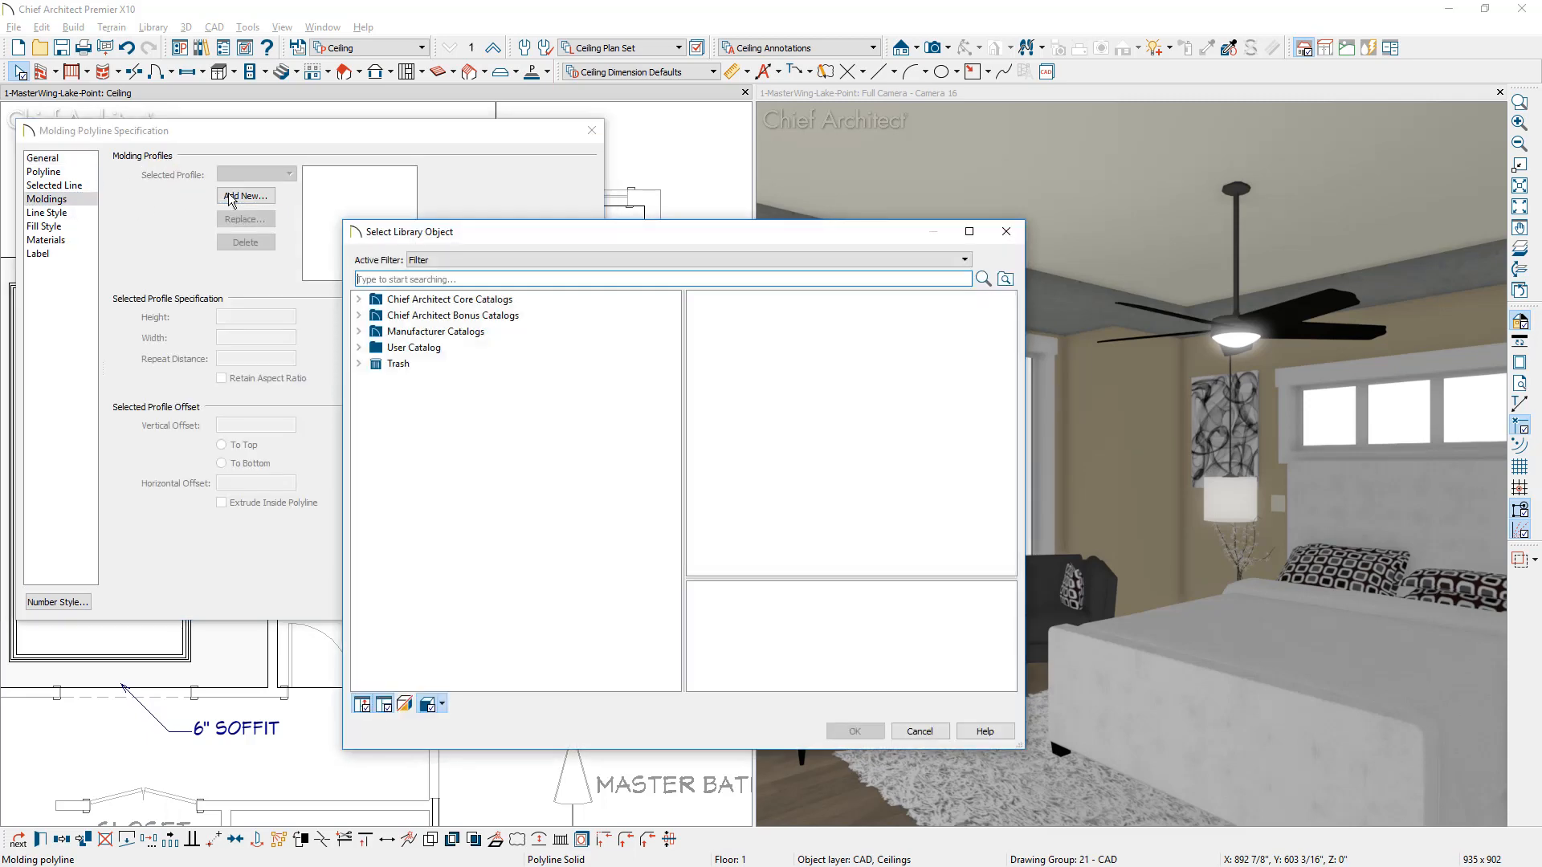
left_click(359, 300)
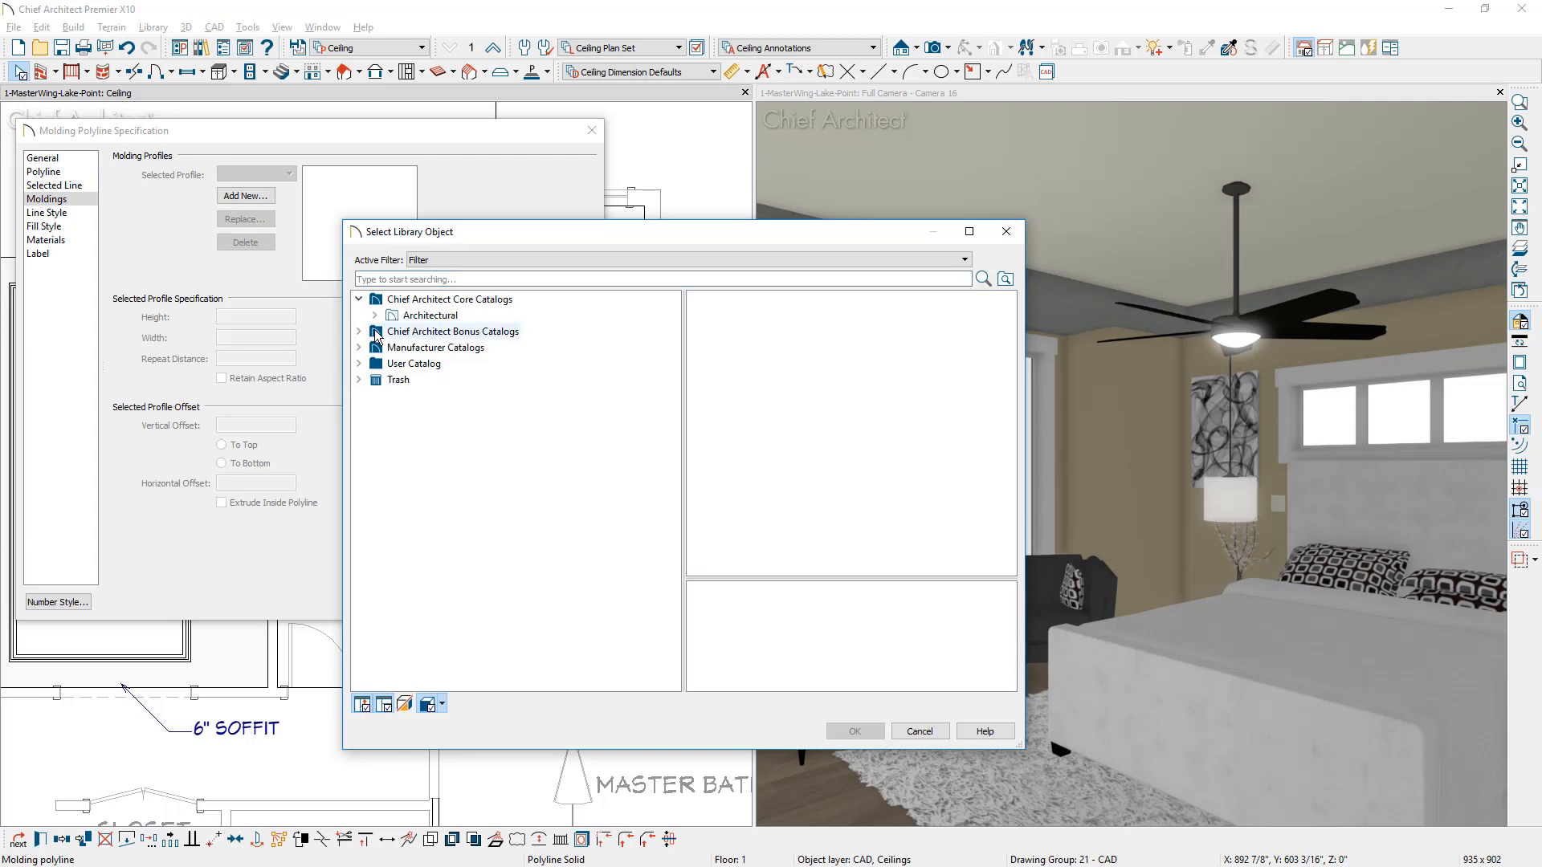
left_click(375, 317)
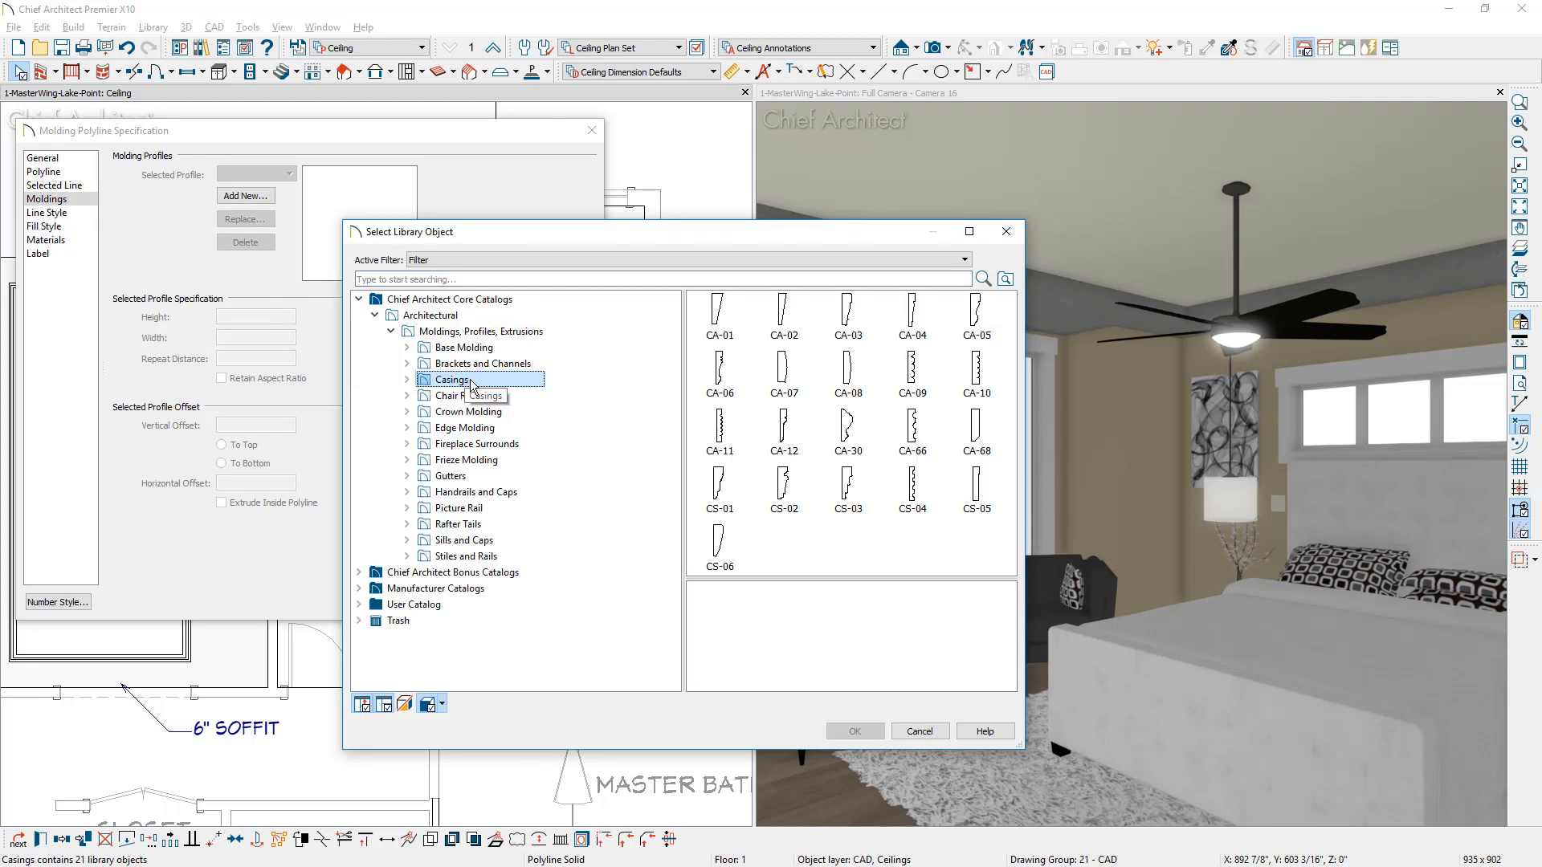
left_click(773, 334)
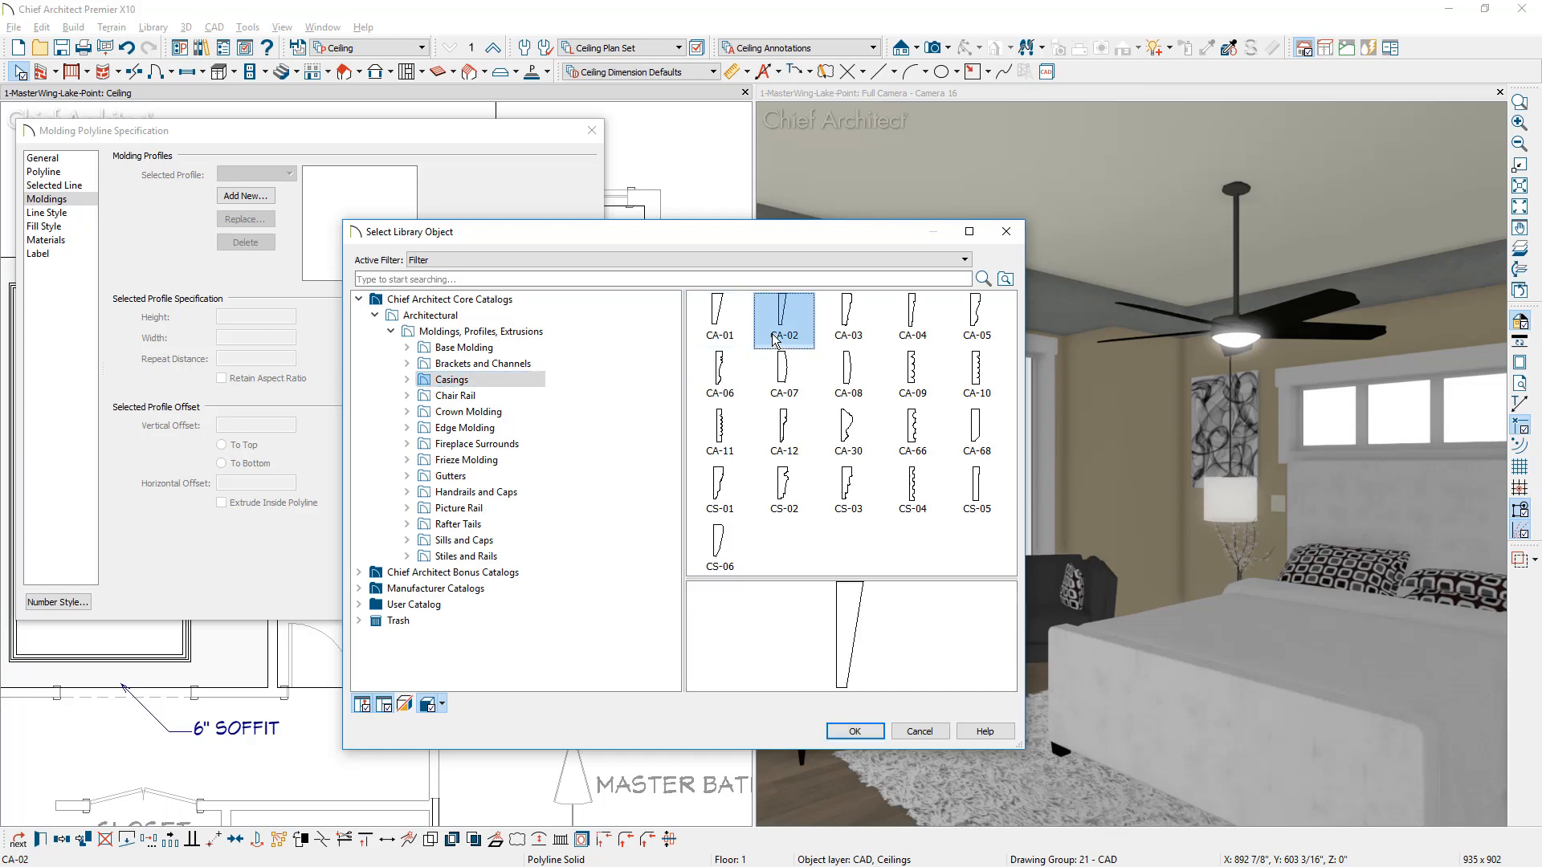
left_click(854, 731)
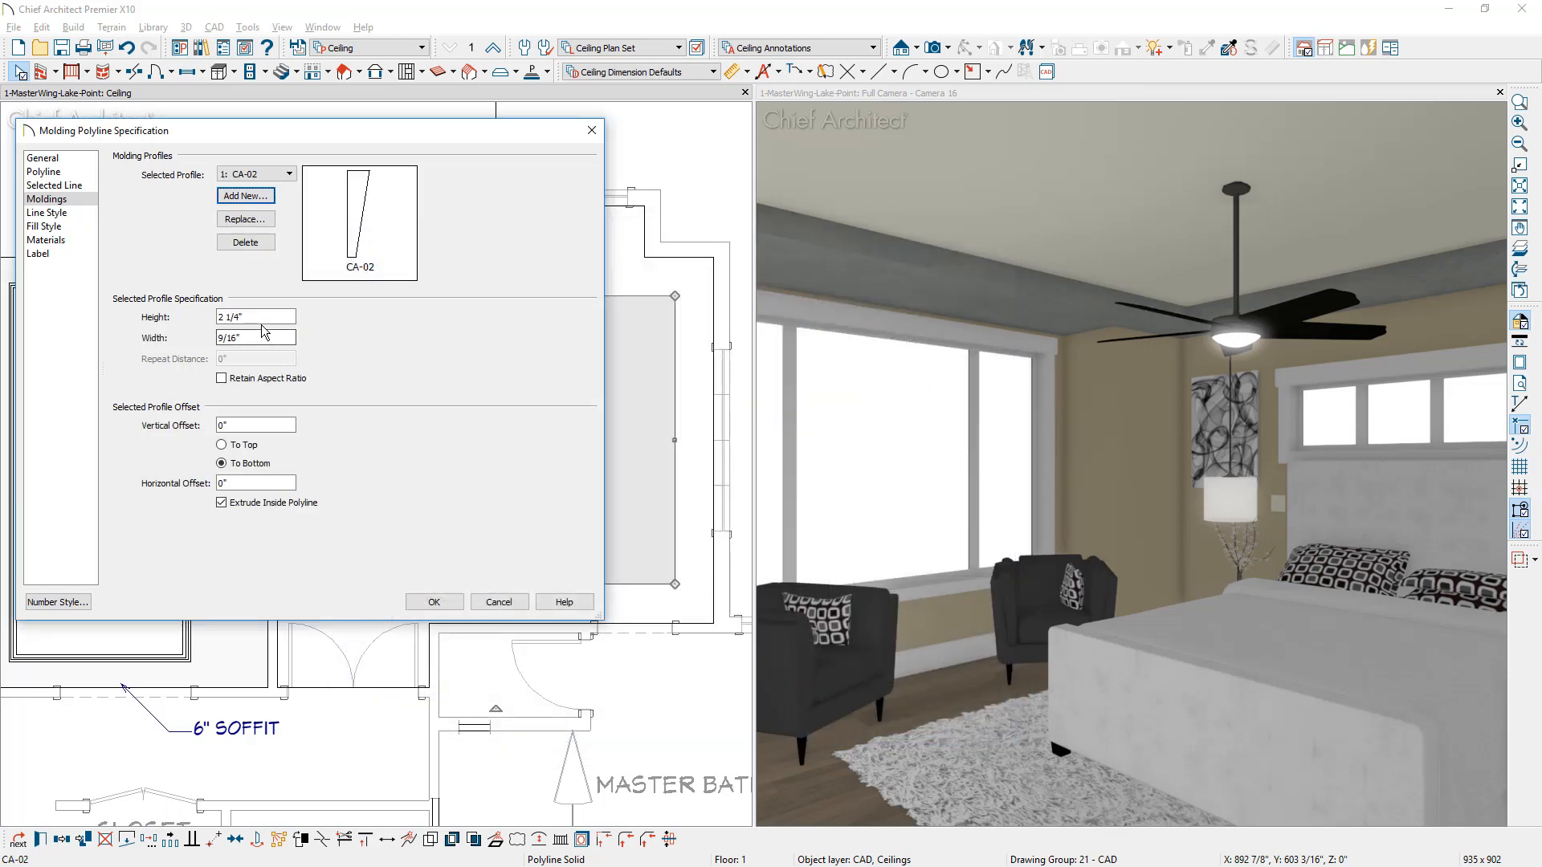
Size the CA-02 molding profile to 4" high and 3.5" wide.
left_click_drag(262, 320, 203, 313)
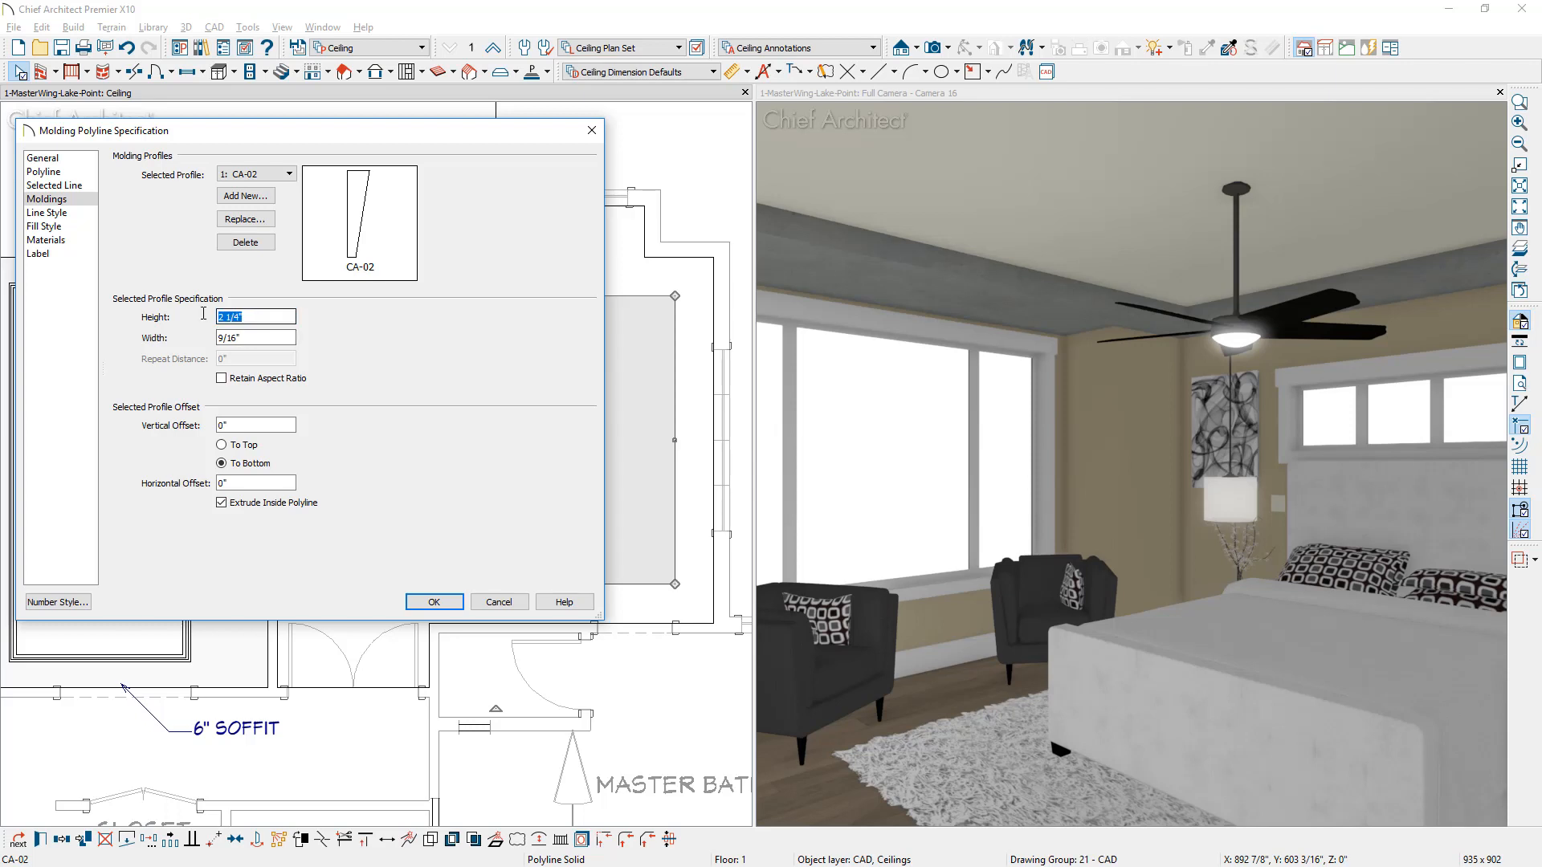
type("4")
key("Tab")
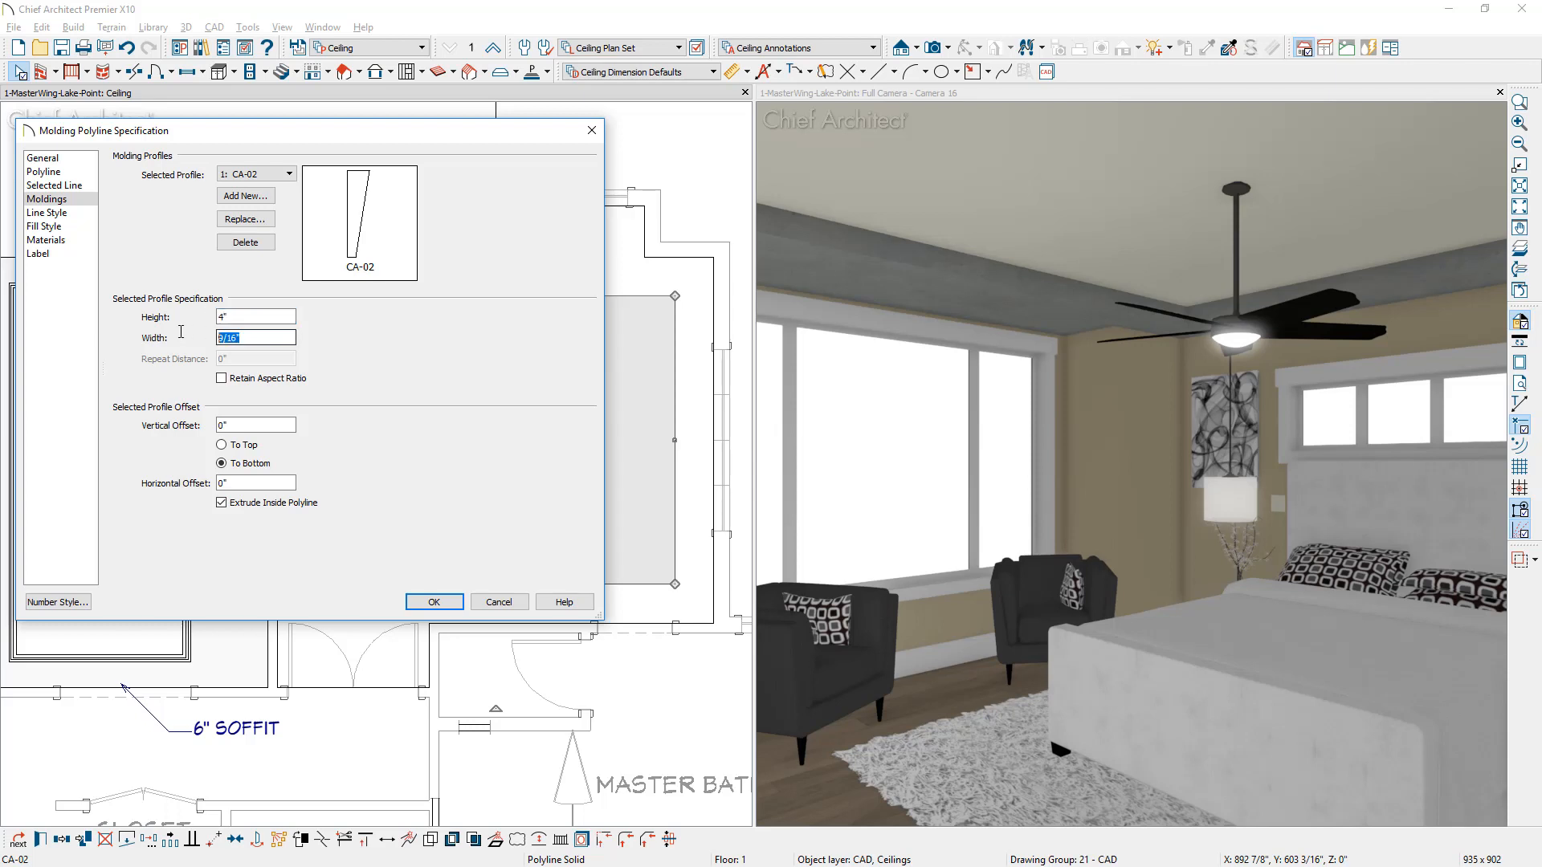
type("3.5")
key("Return")
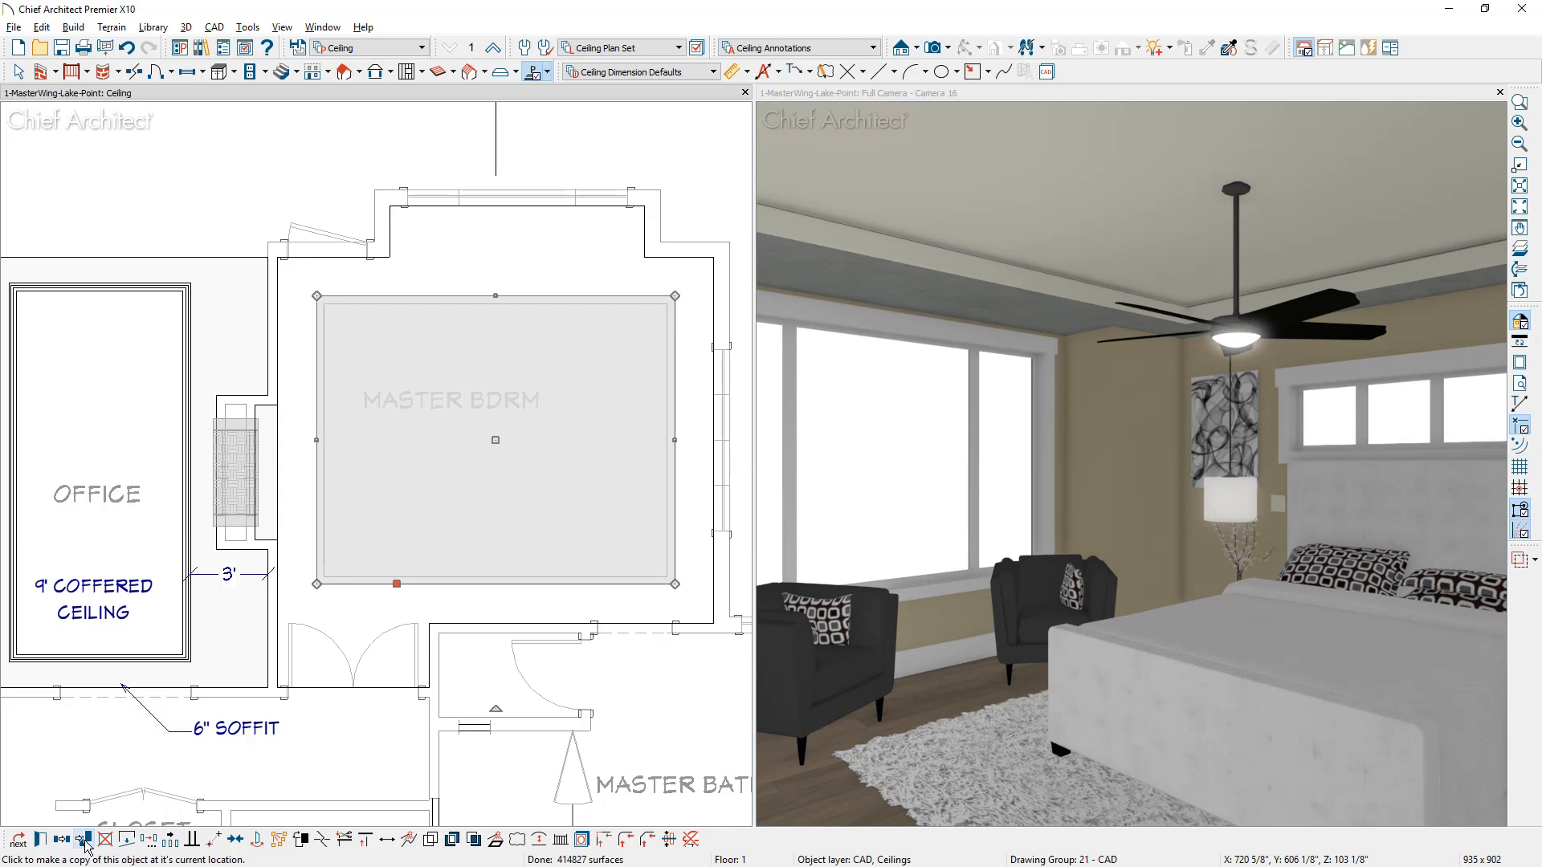
Copy the master bedroom's molding polyline in place and set the copy's height to 88".
left_click(40, 839)
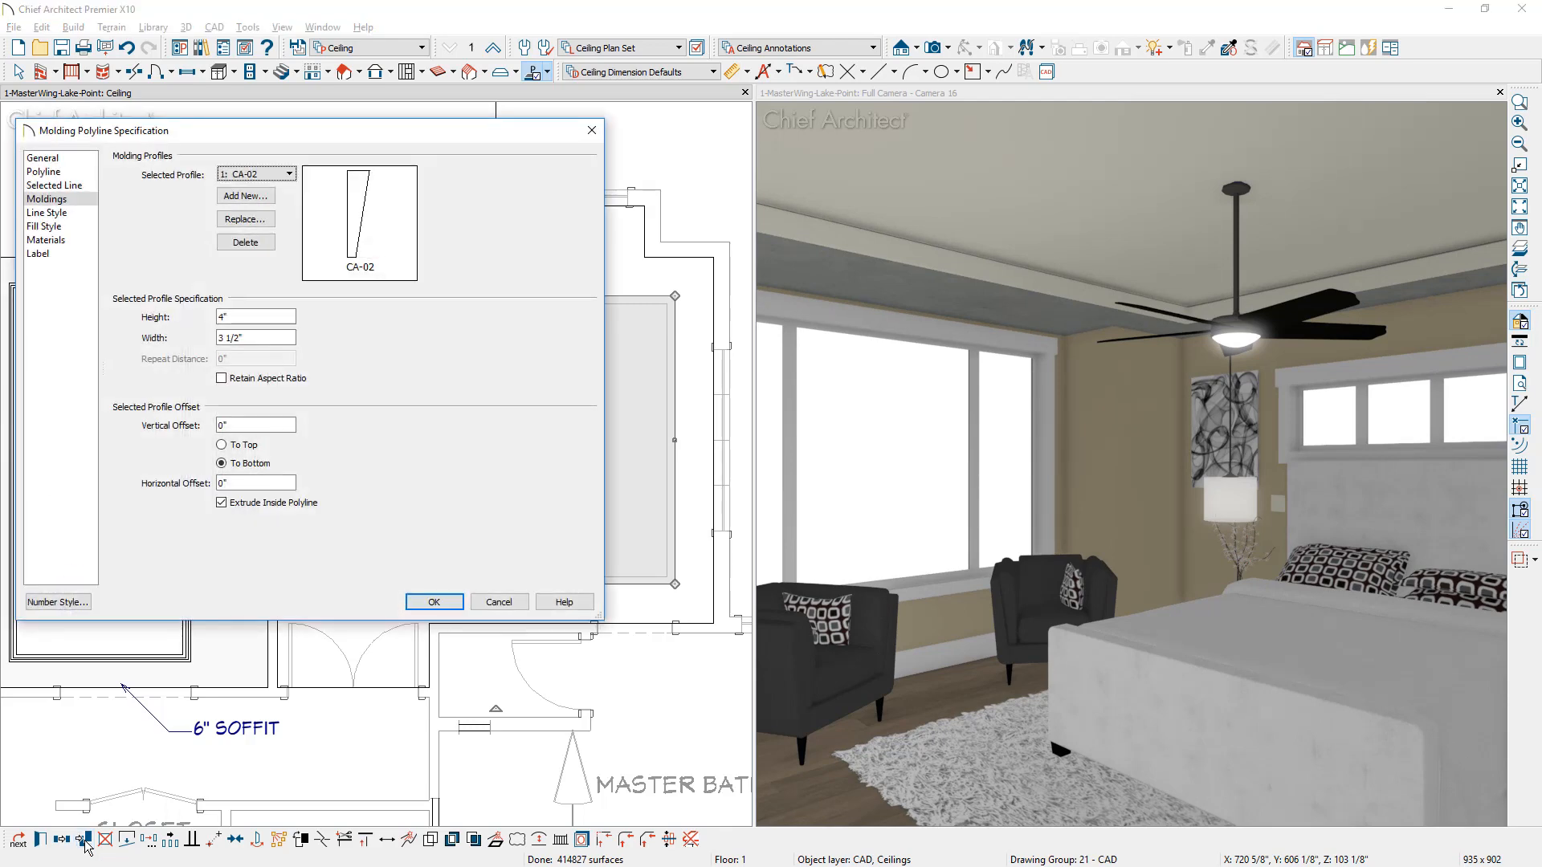
left_click(71, 158)
key("Tab")
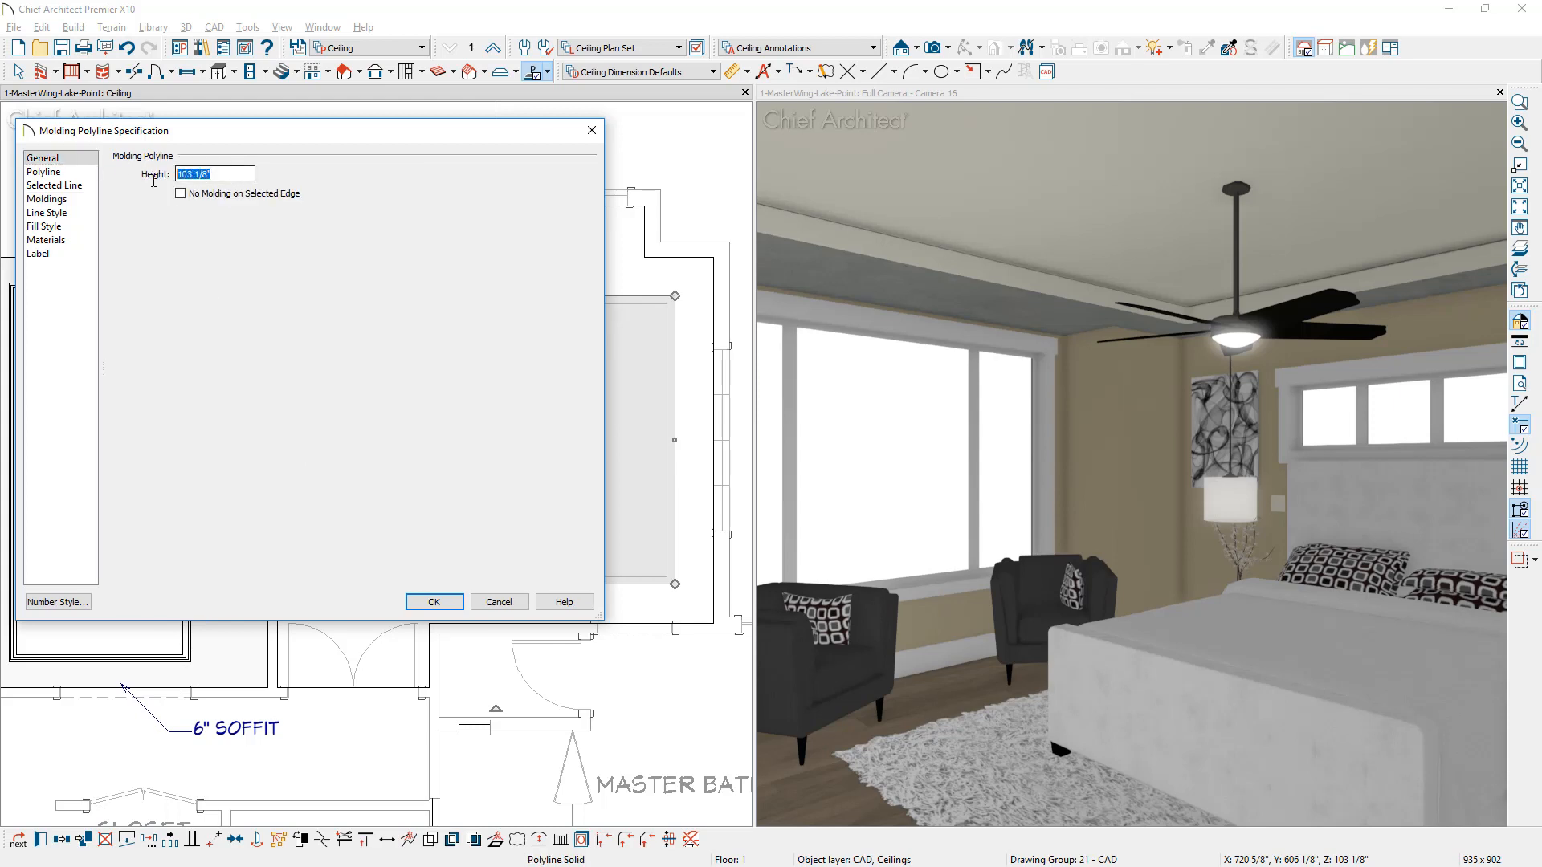
type("88")
Replace the copied polyline's CA-02 profile with the CA-001 base molding from the Core Catalogs.
left_click(58, 199)
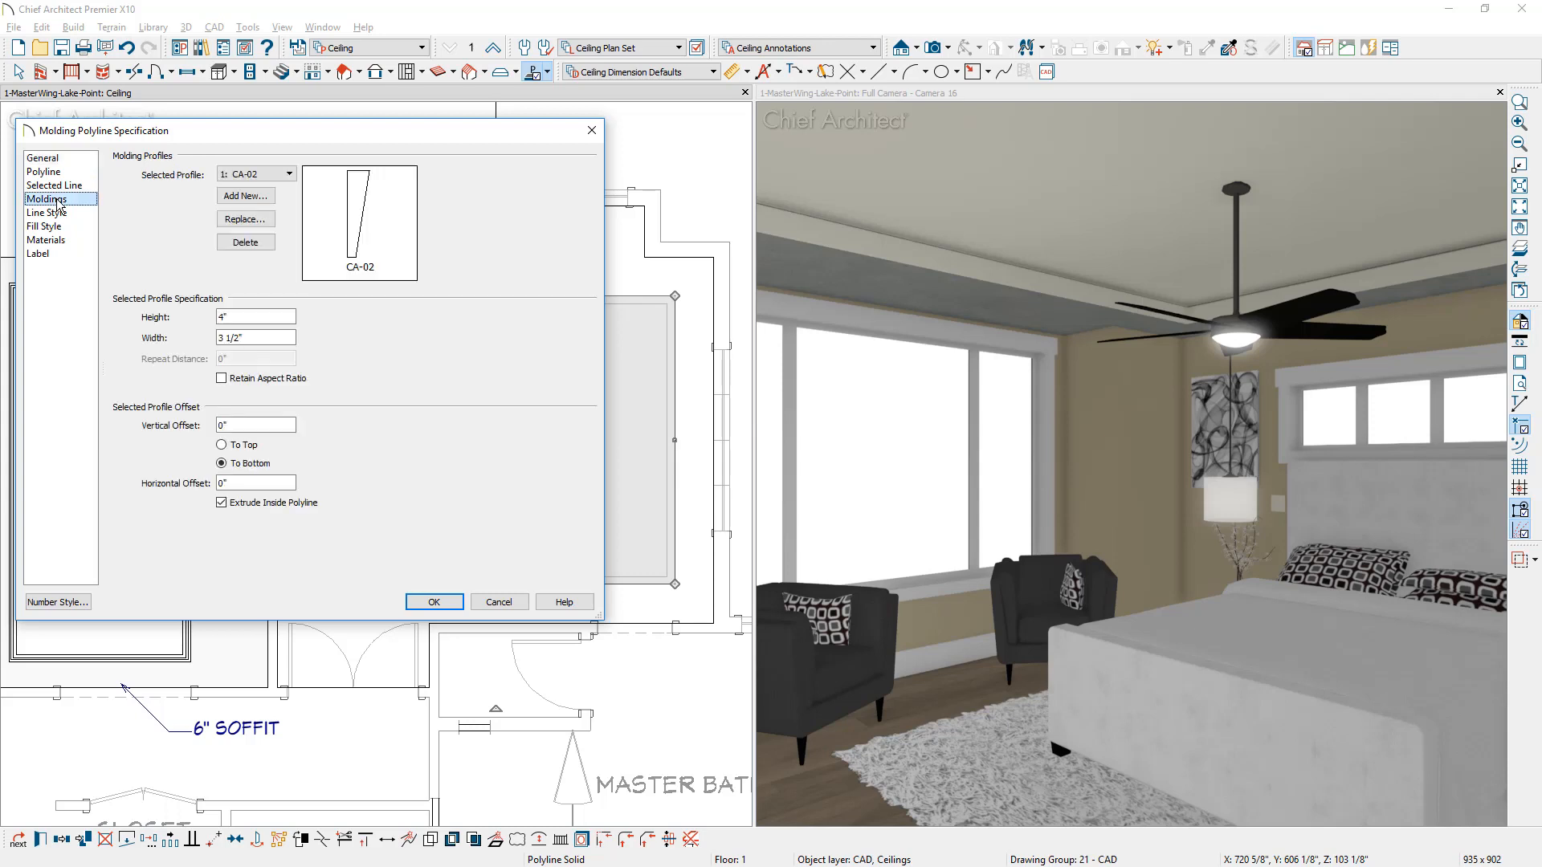
left_click(259, 176)
left_click(257, 188)
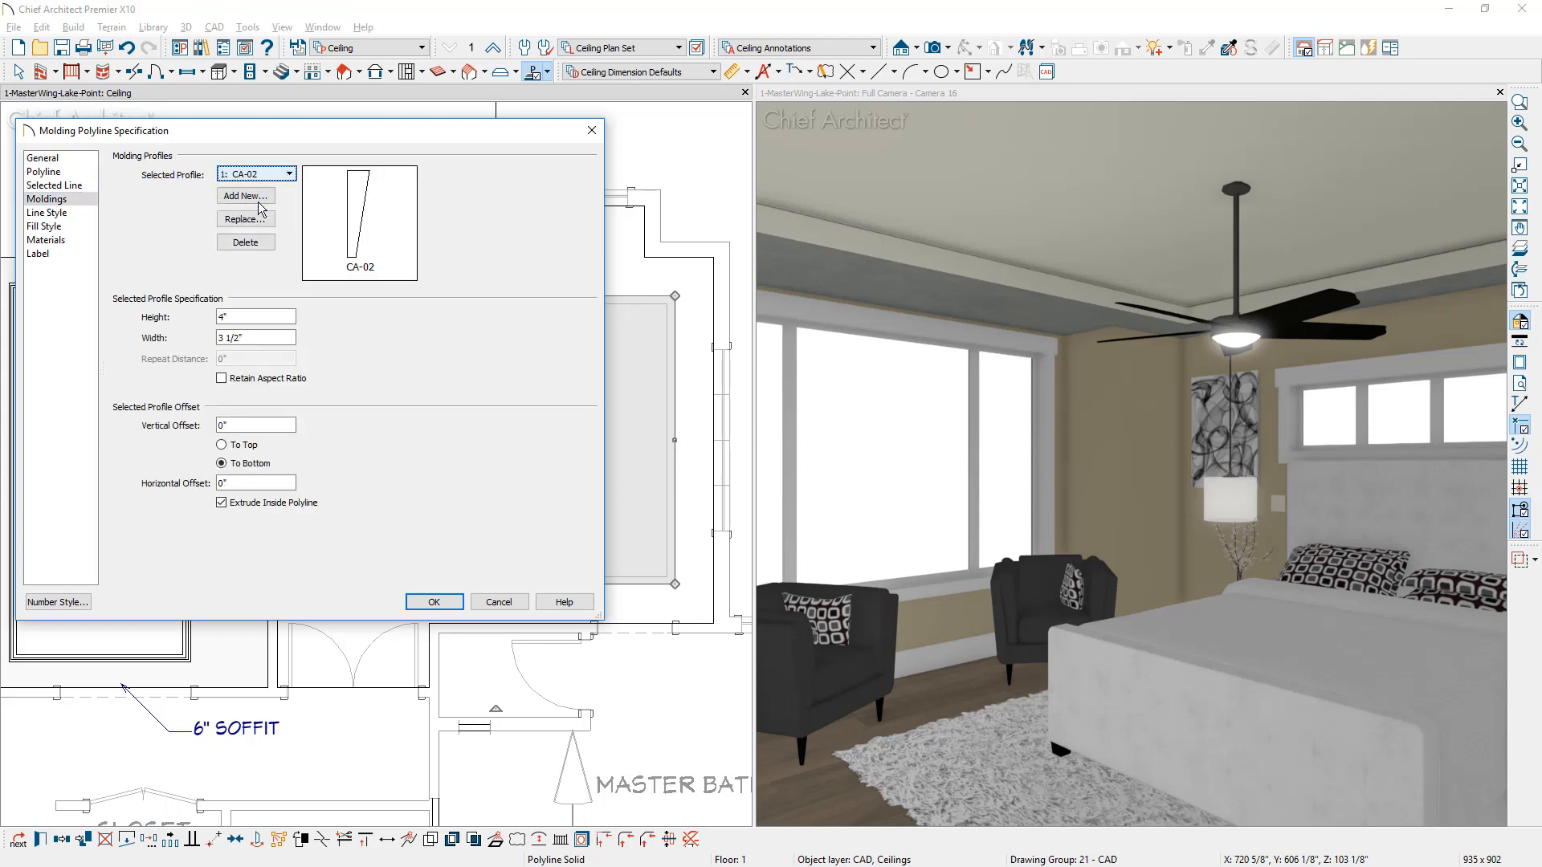
left_click(245, 219)
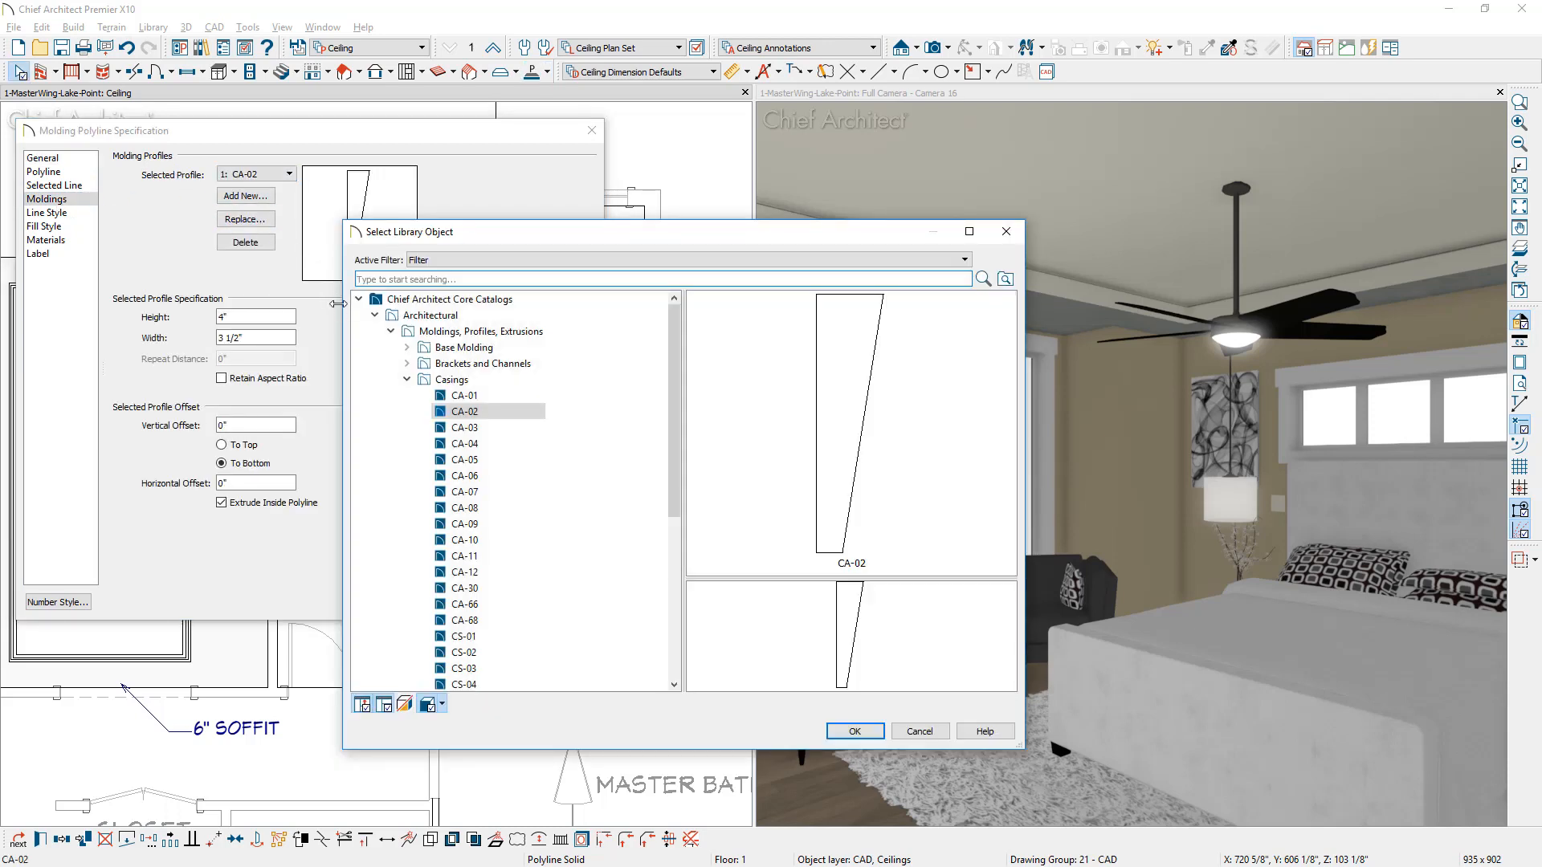
left_click(450, 379)
left_click(439, 347)
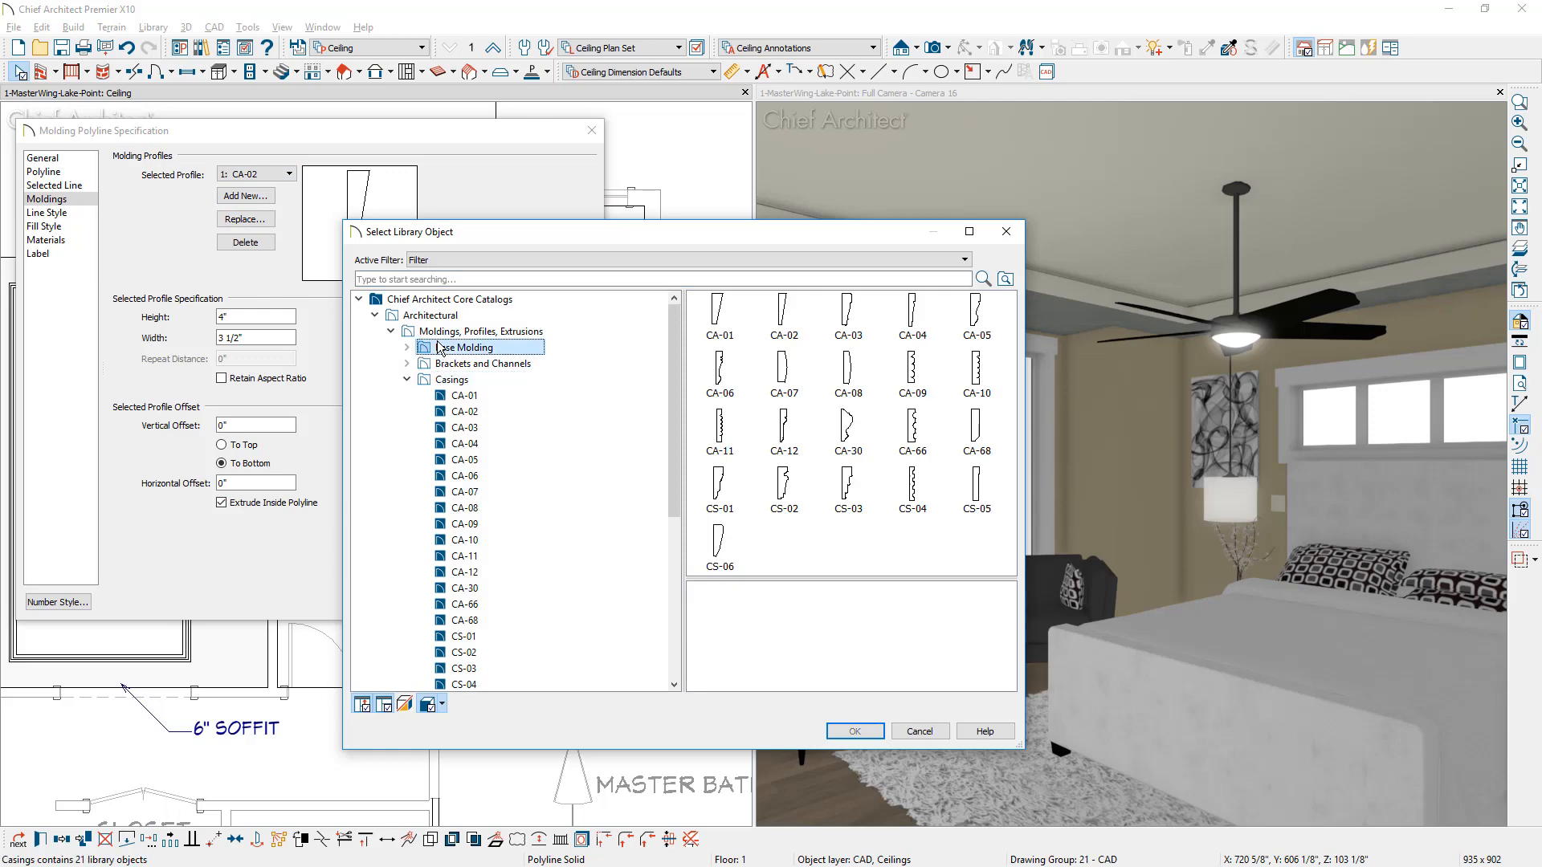
left_click(727, 329)
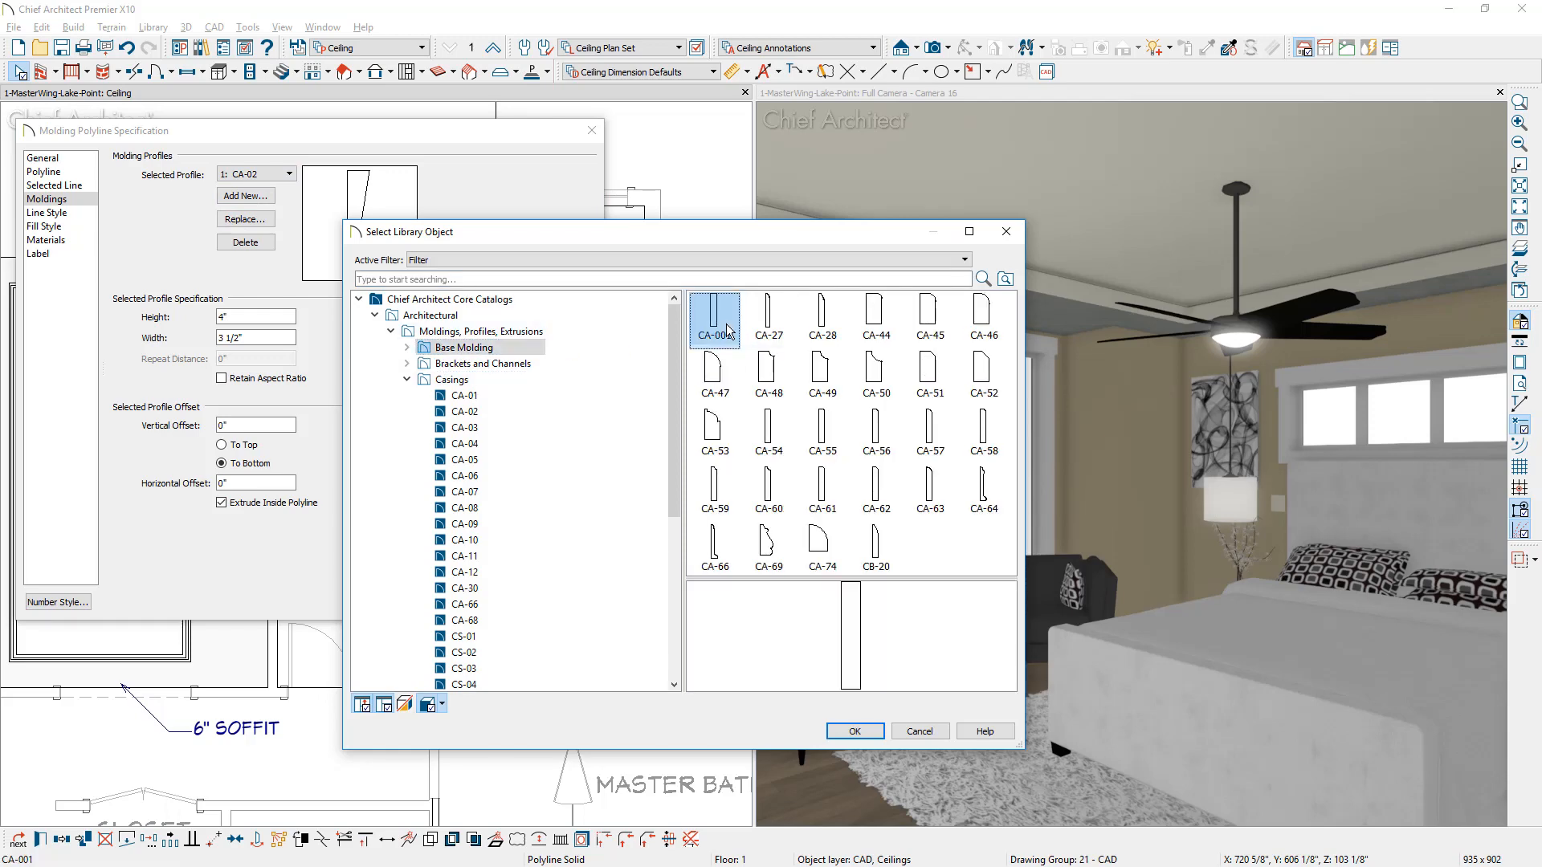
left_click(838, 732)
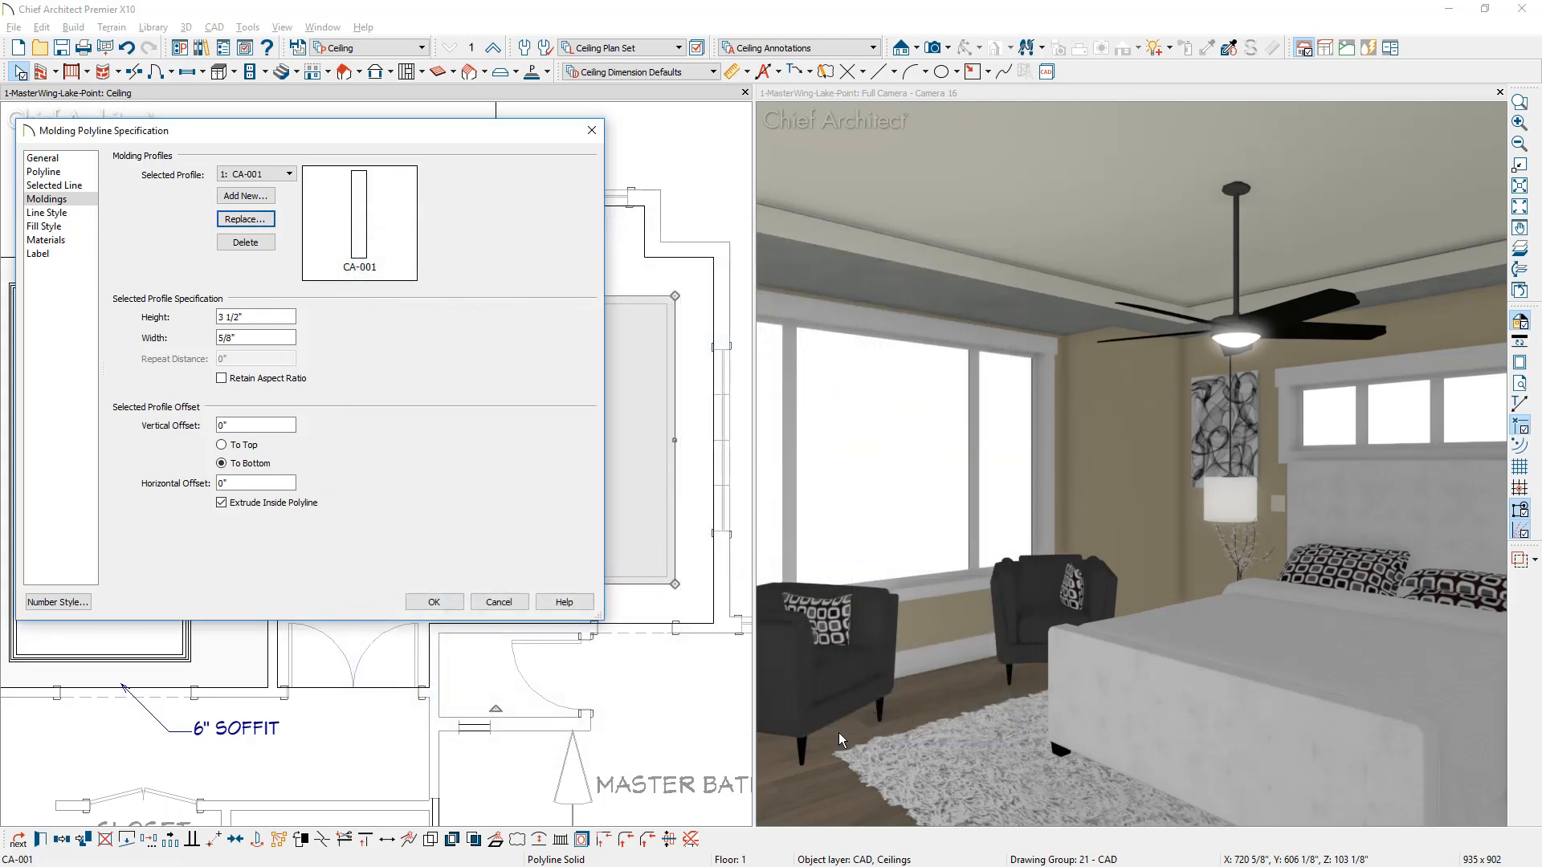
Size the CA-001 molding profile to 2" high and 1" wide.
left_click(241, 318)
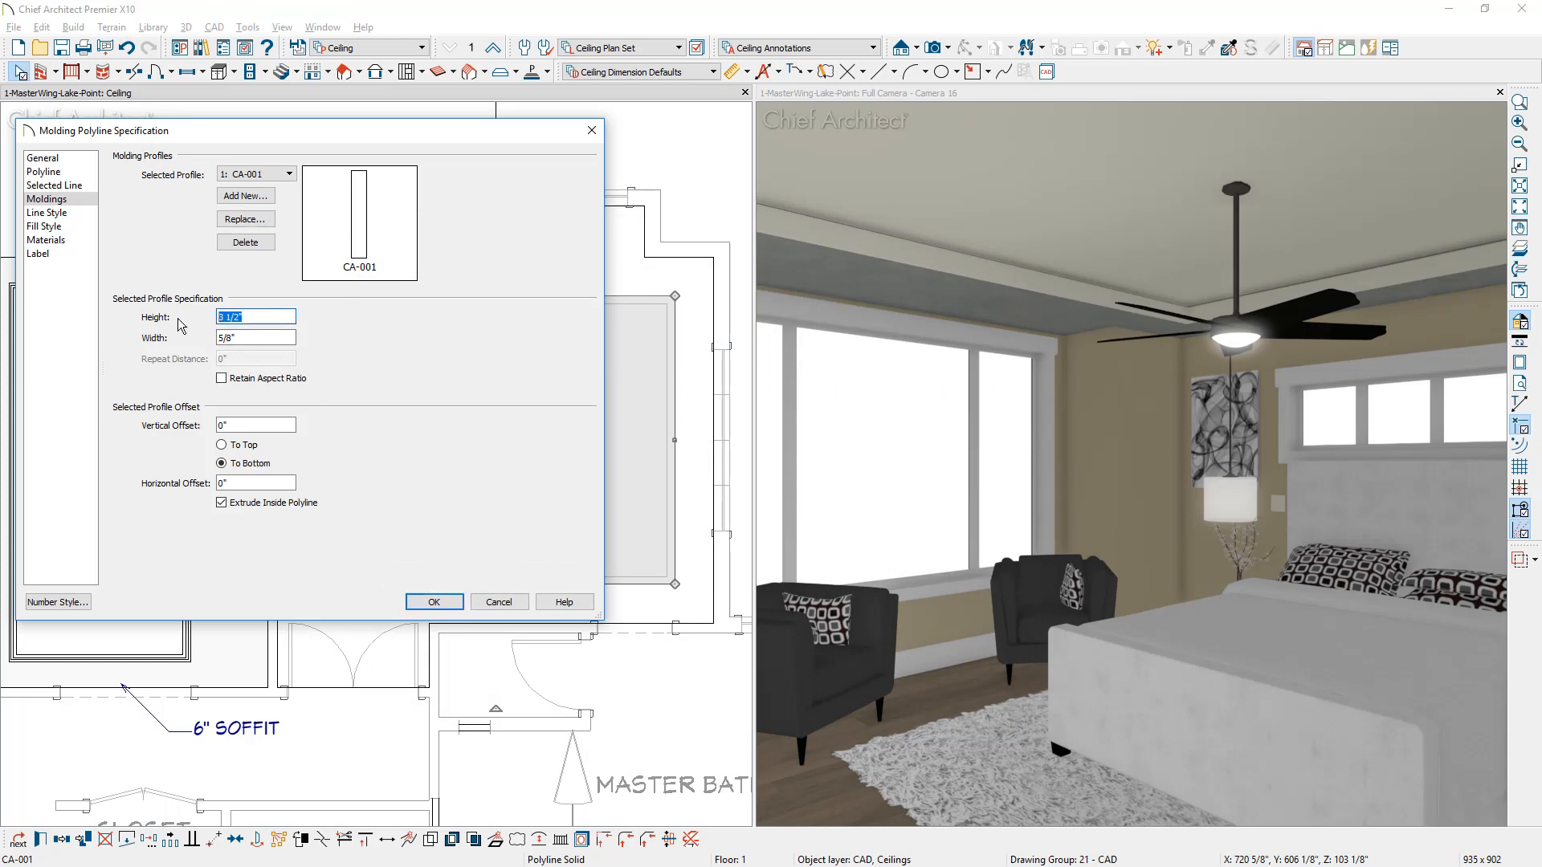
type("2")
key("Tab")
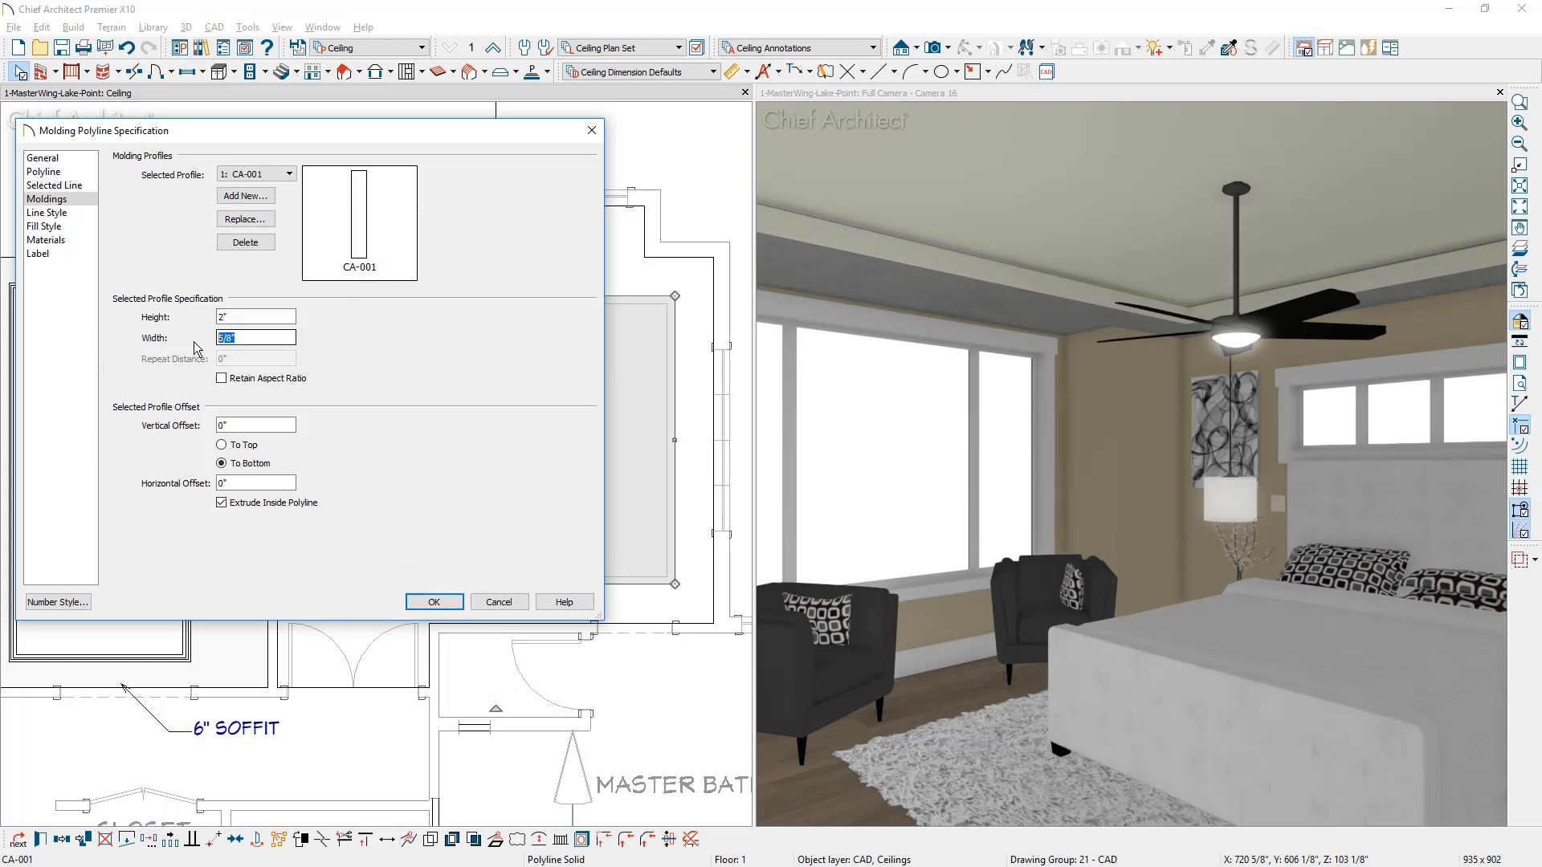
type("1")
left_click(416, 601)
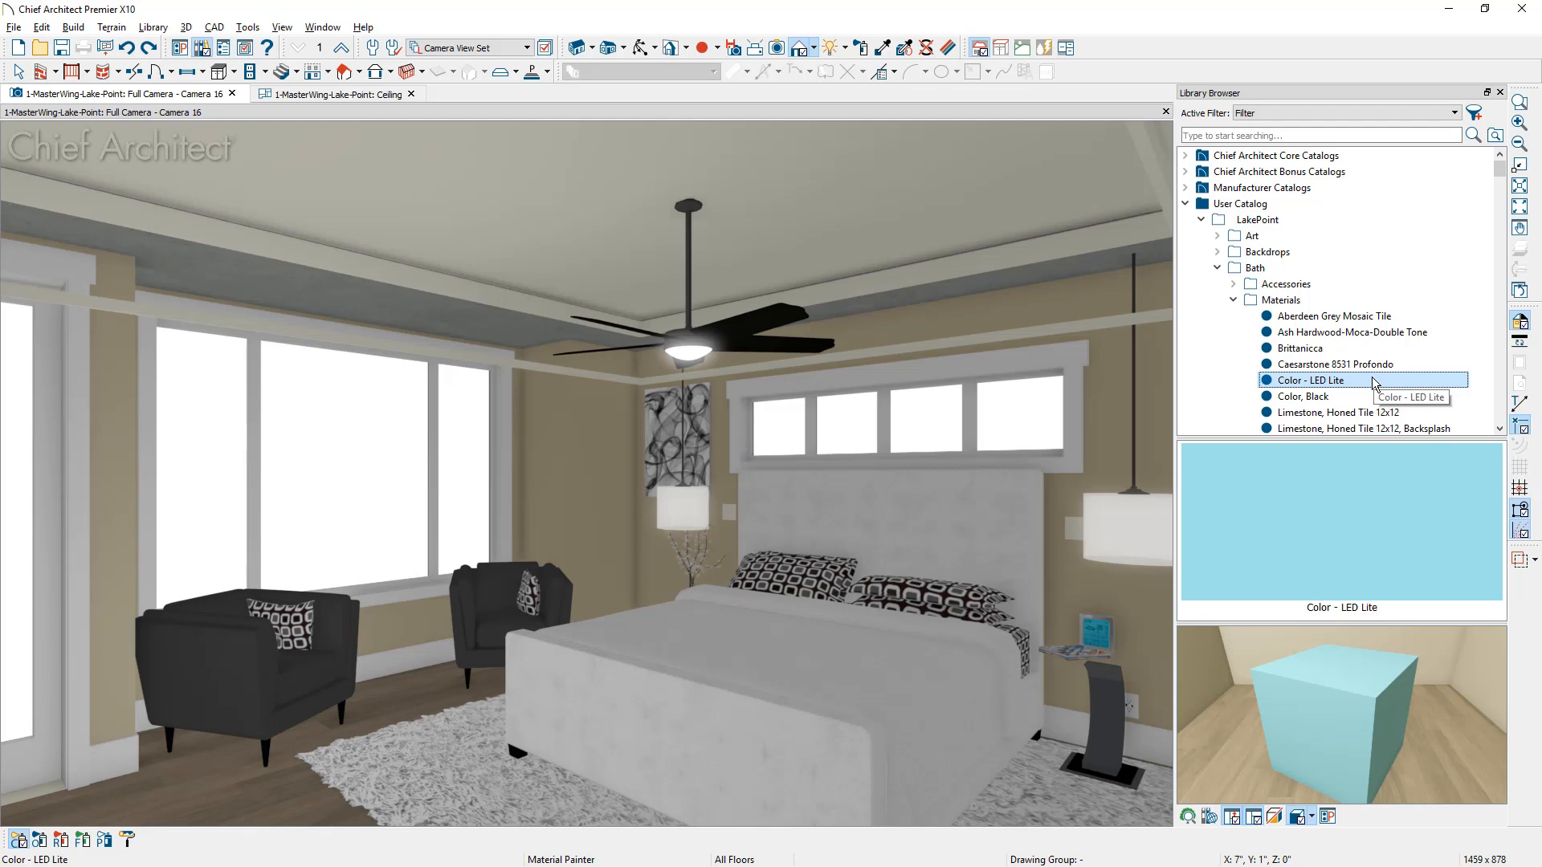
Paint the CA-001 molding with Color - LED Lite and set that material's emissive value to 500, starting from the LCD Monitor preset.
left_click(1082, 341)
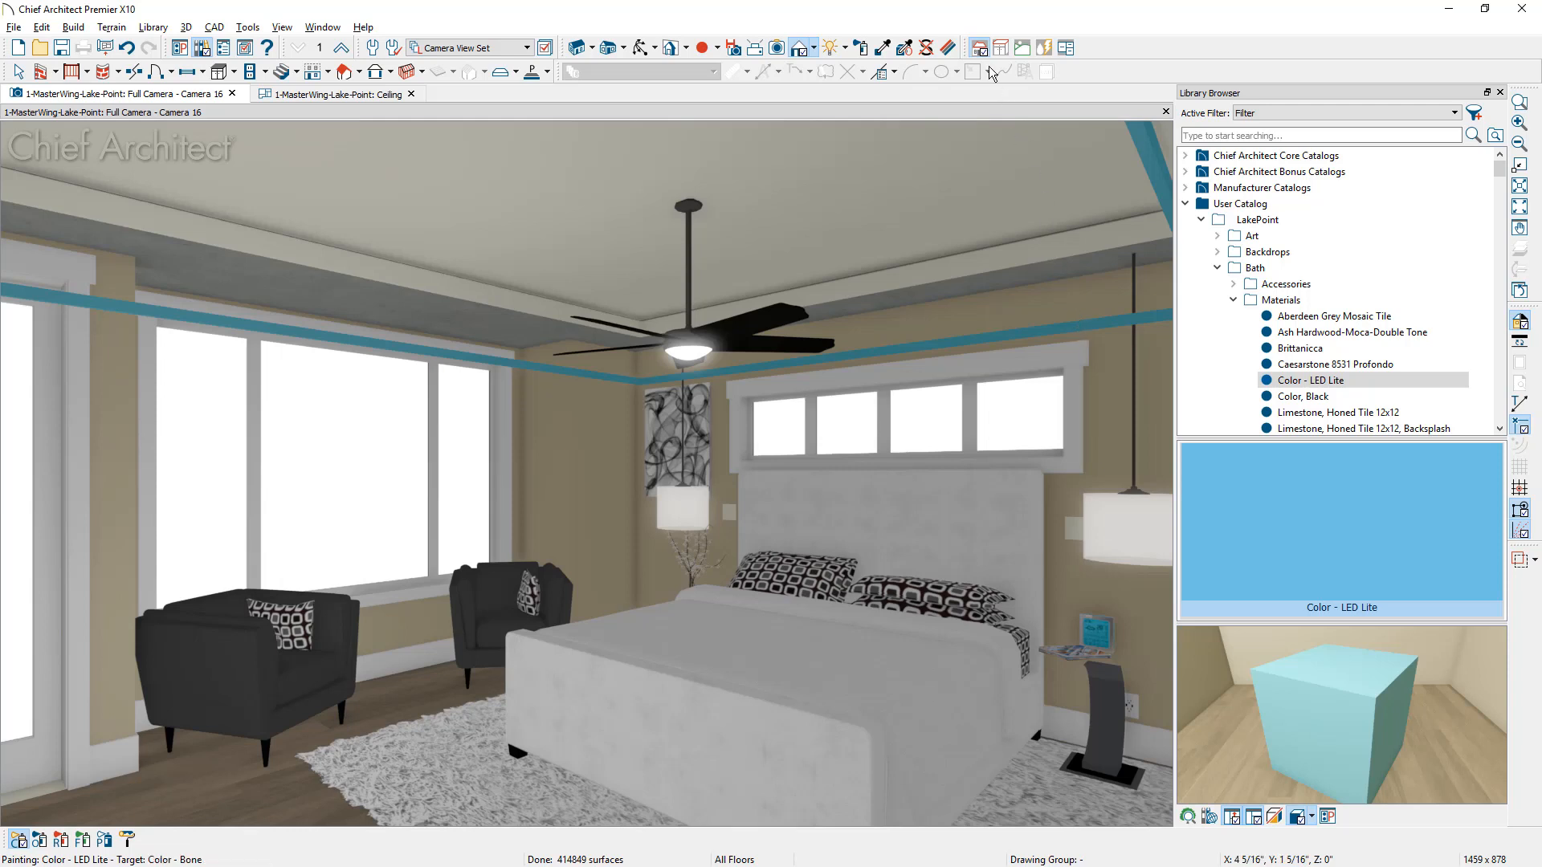
left_click(948, 48)
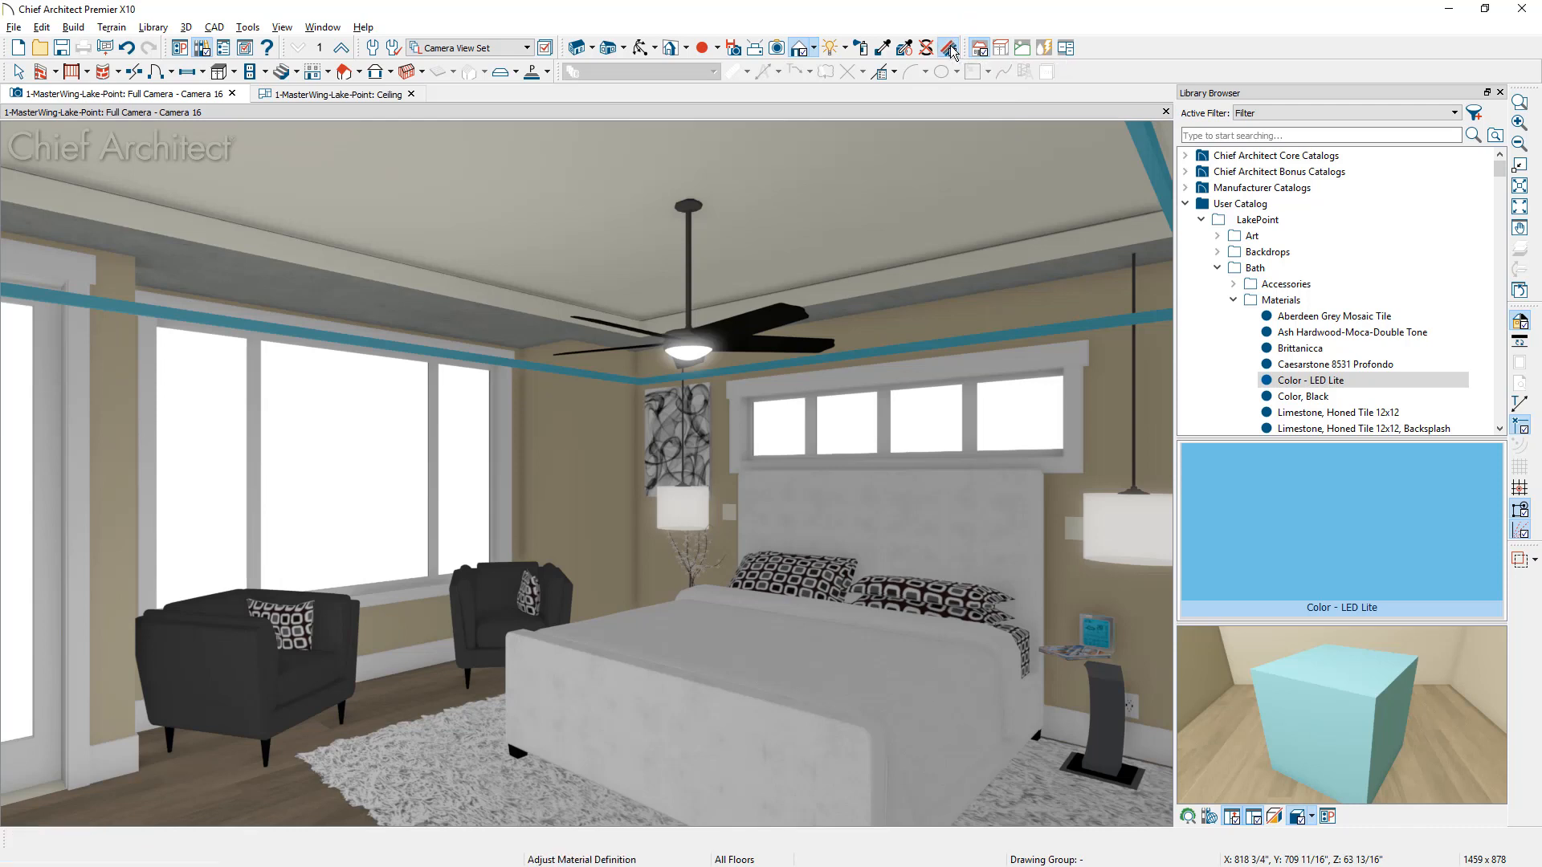
left_click(993, 352)
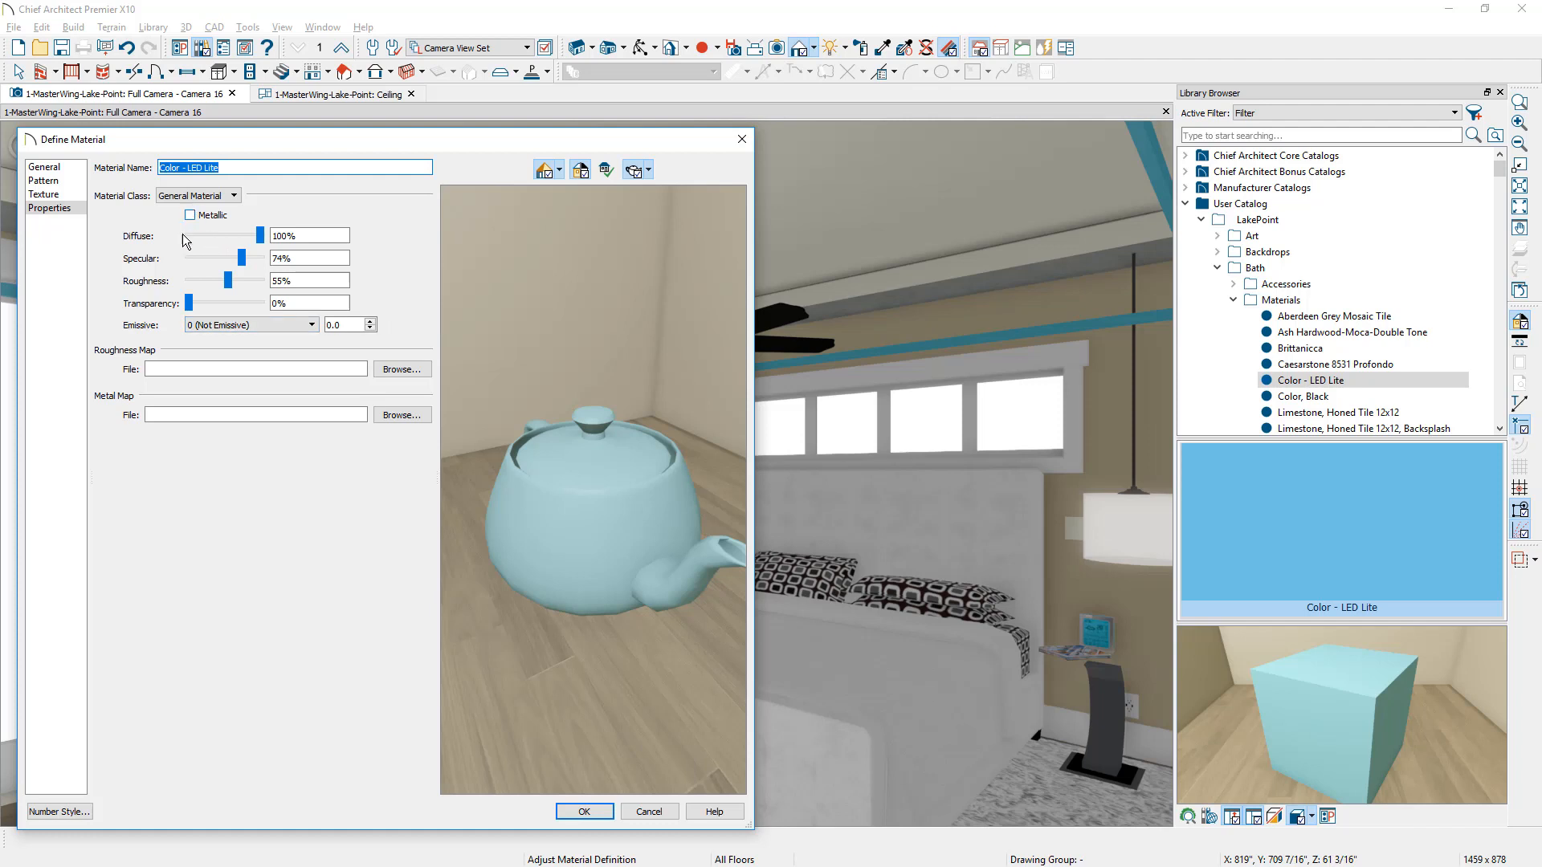
left_click(208, 327)
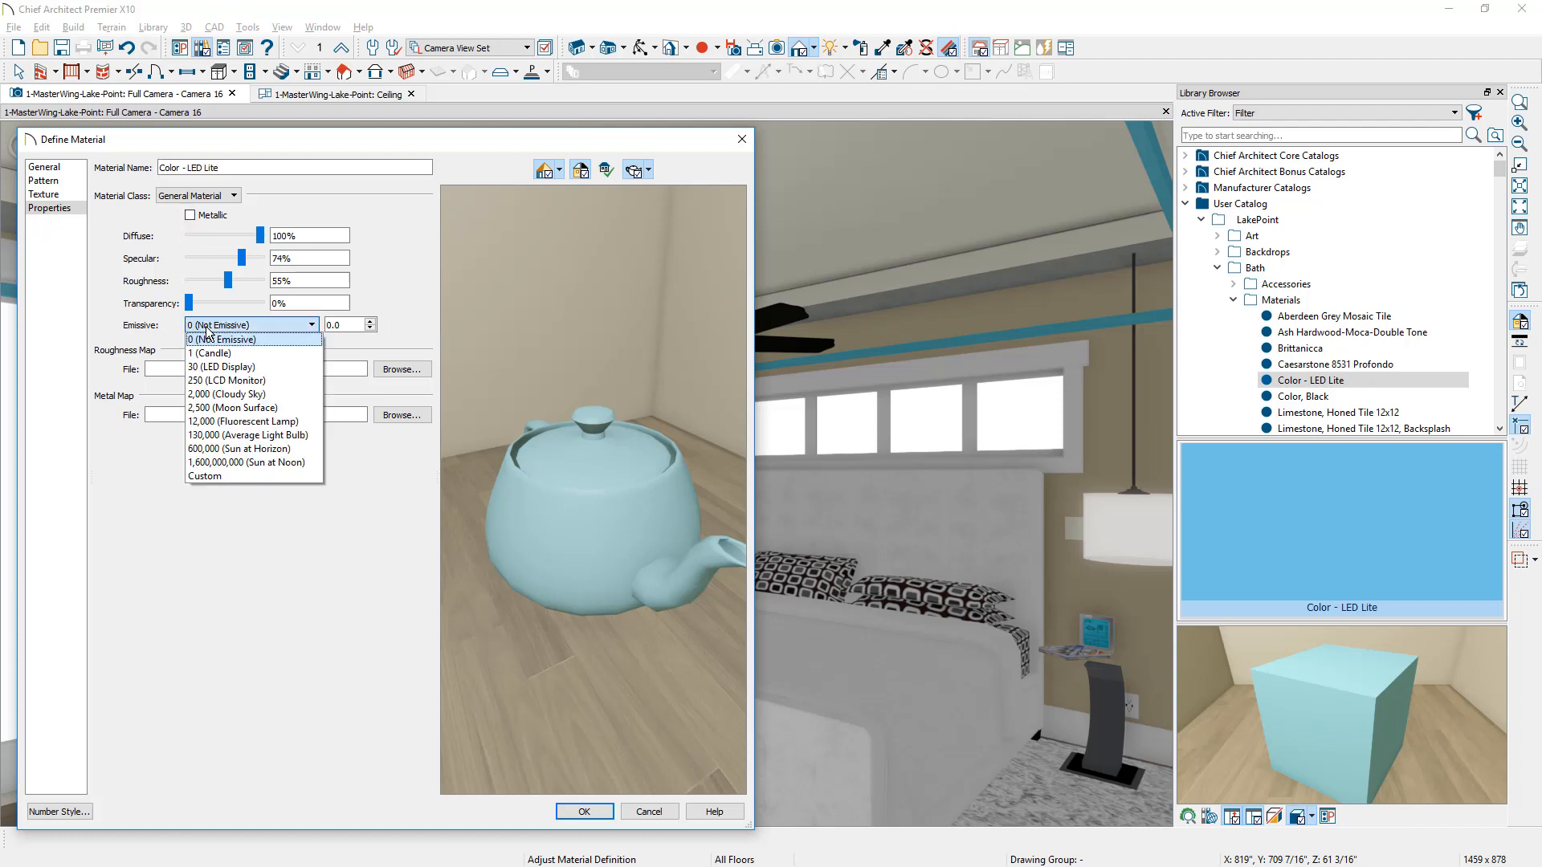
left_click(225, 381)
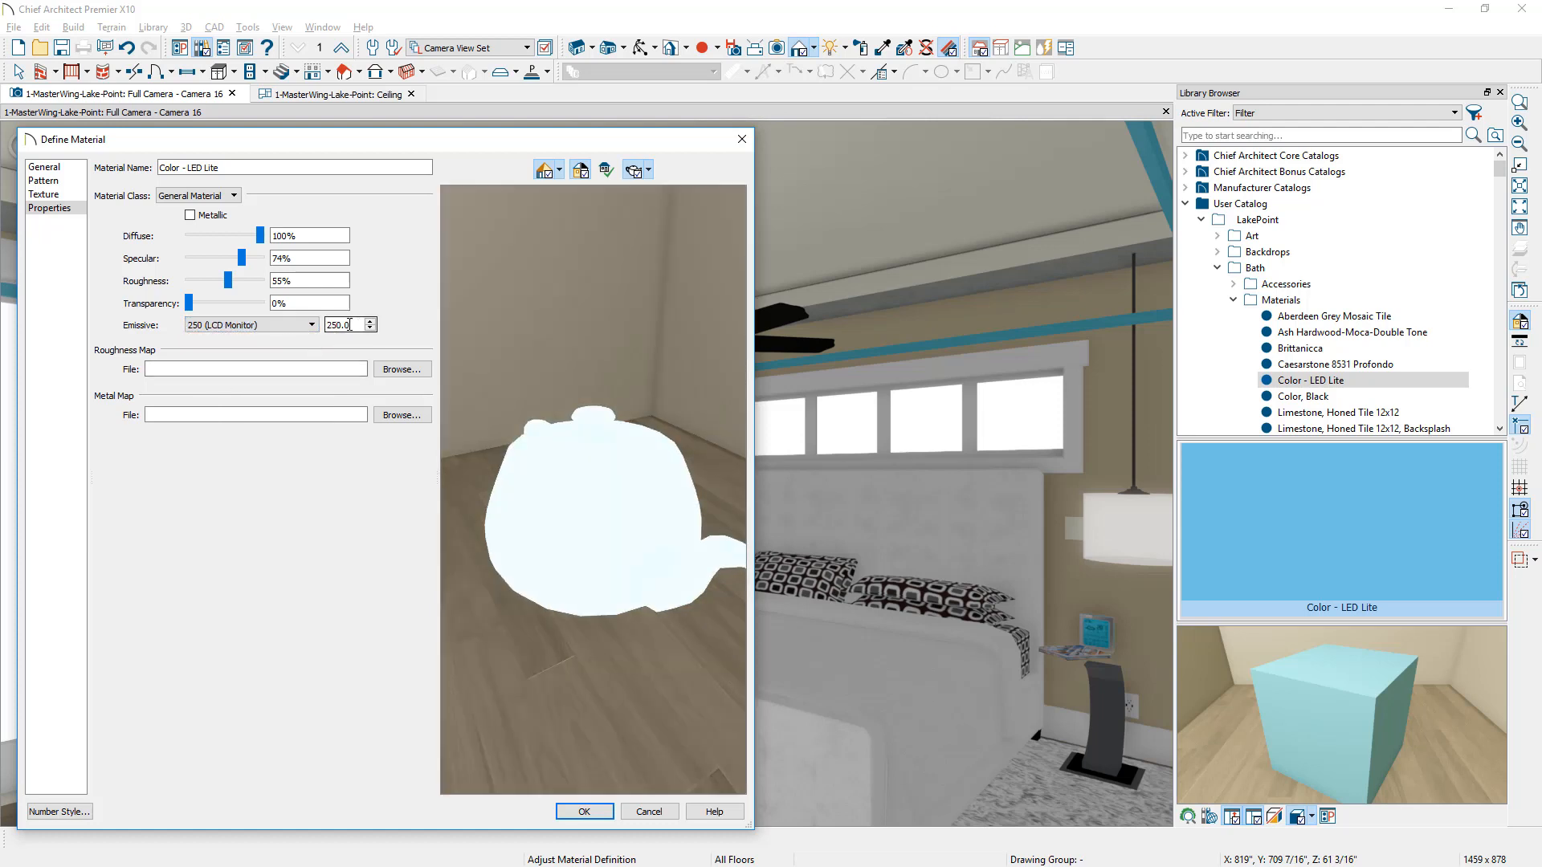
left_click_drag(354, 325, 324, 327)
type("5")
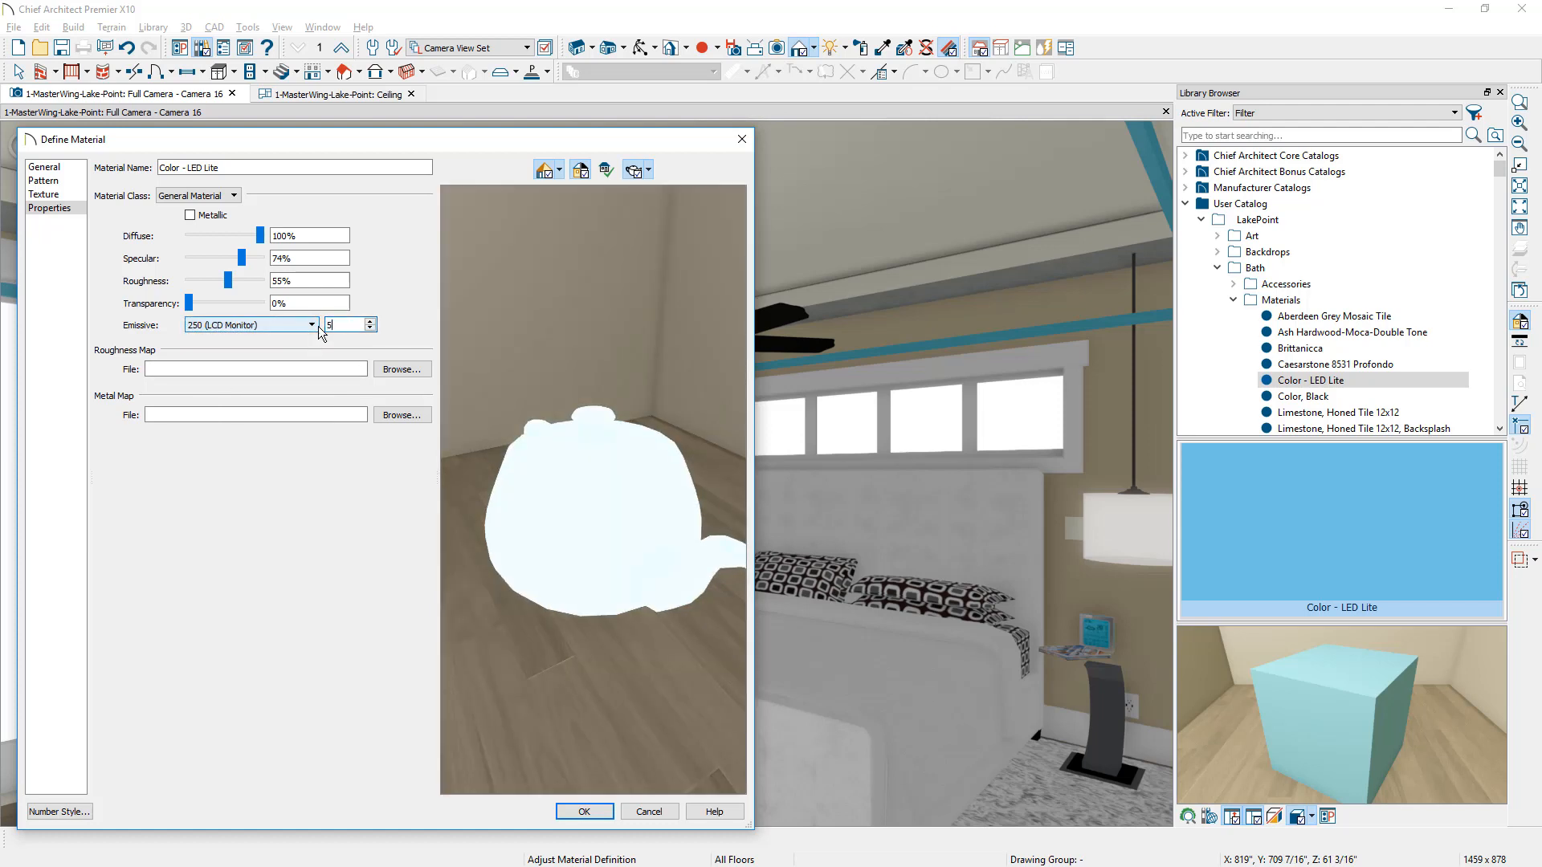
type("00")
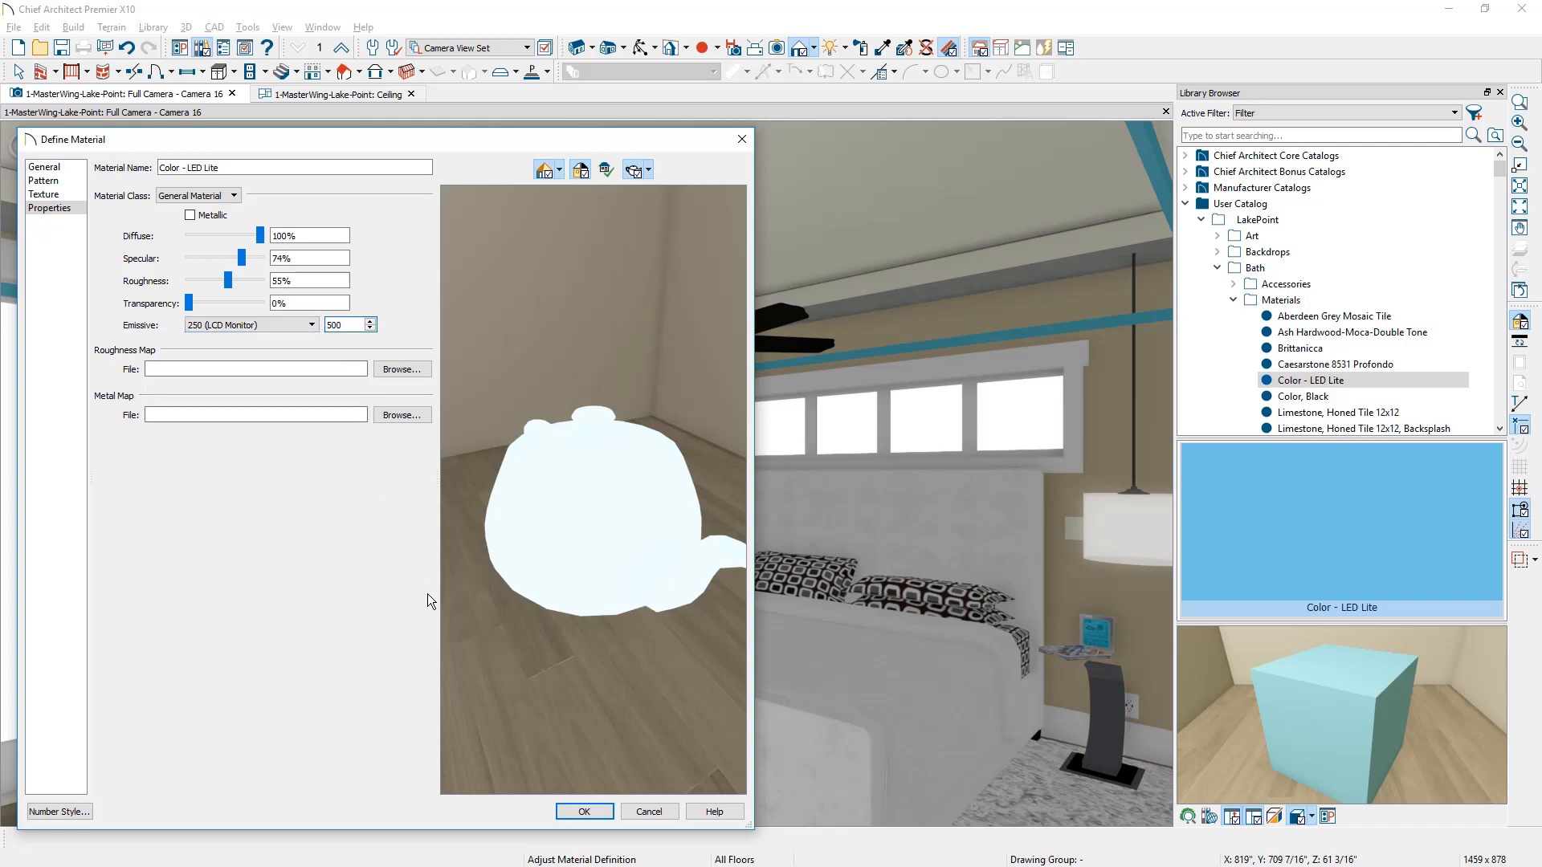
left_click(573, 818)
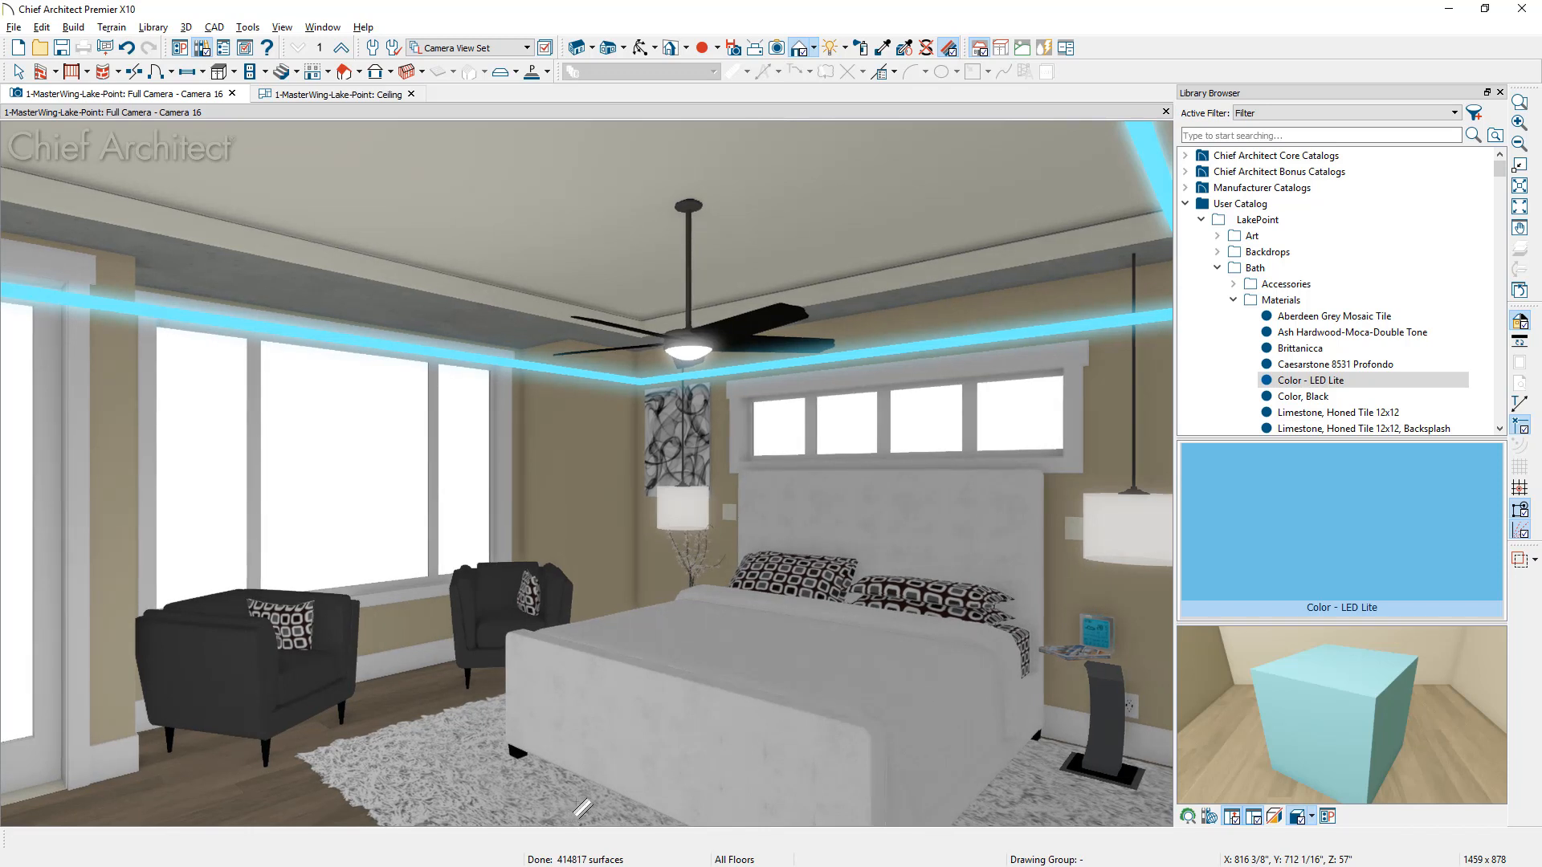
Raise the glowing LED molding polyline to a height of 106.5".
key("space")
left_click(856, 362)
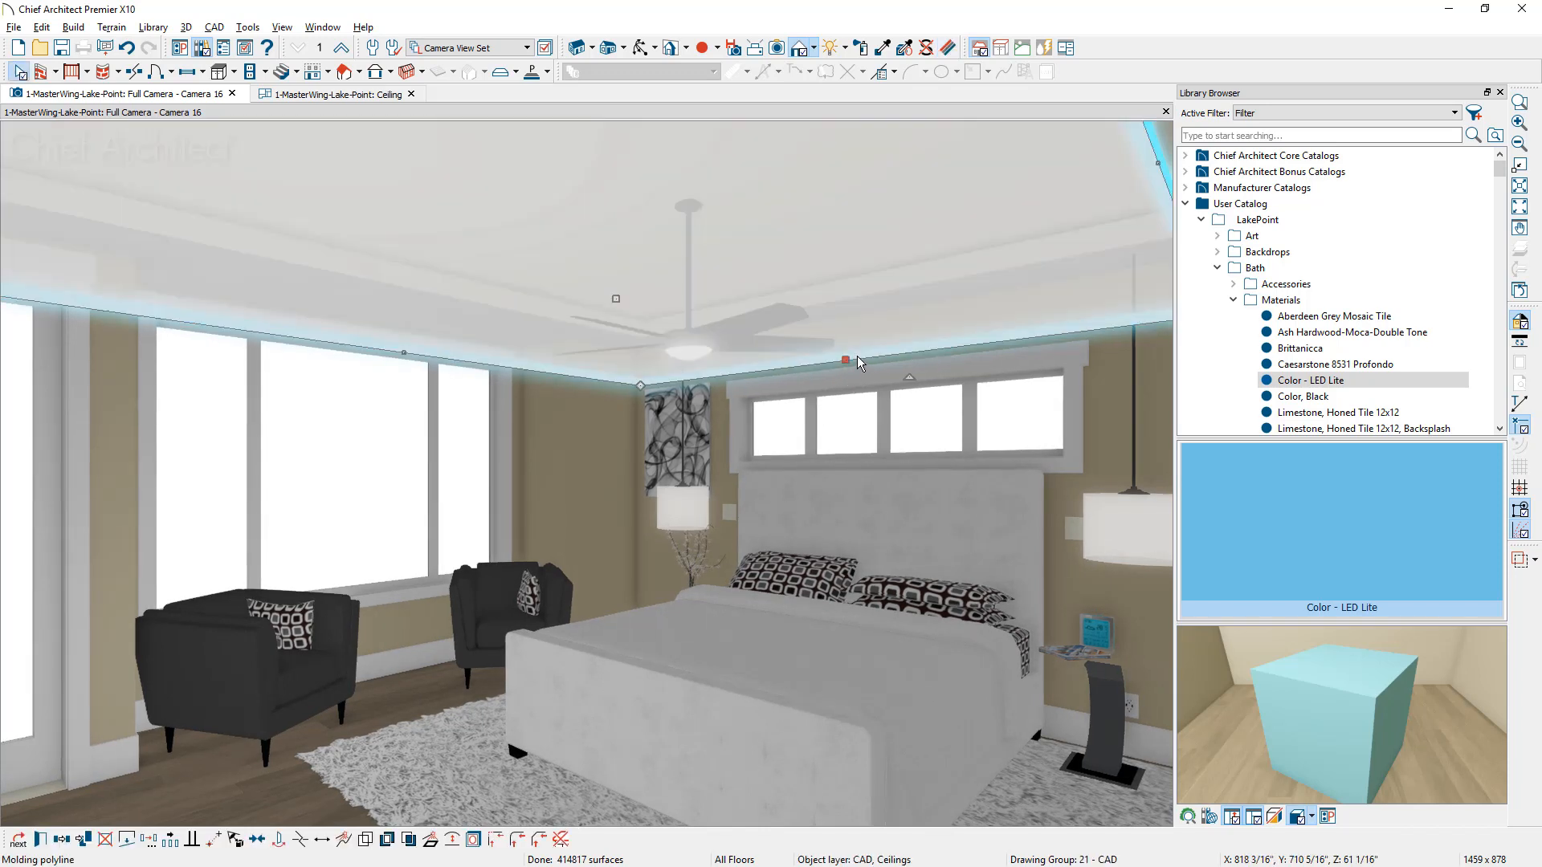
double_click(857, 355)
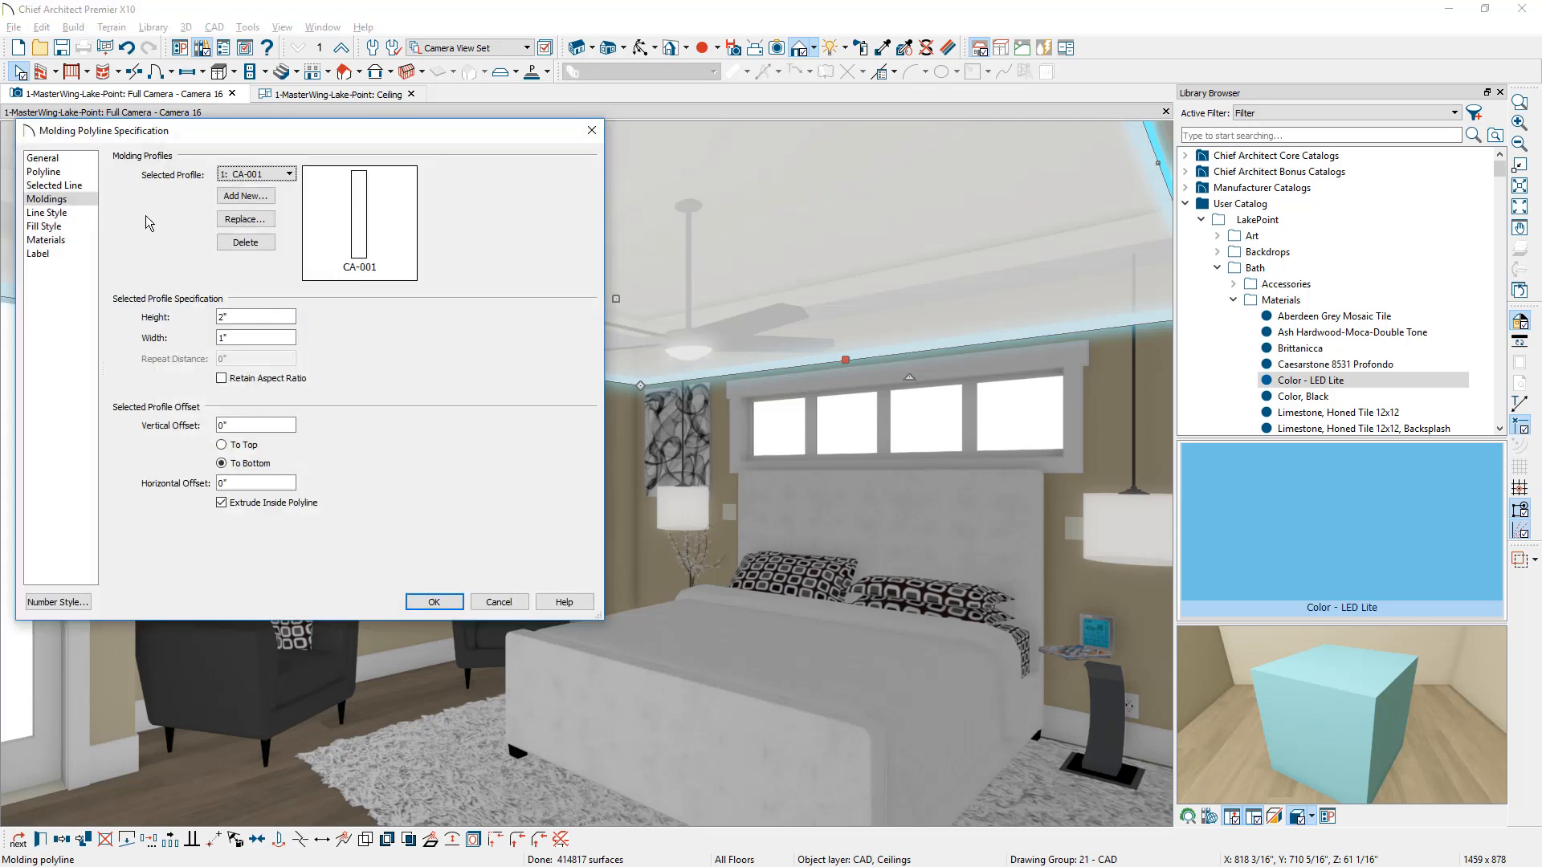
left_click(48, 159)
left_click_drag(195, 174, 147, 179)
type("10")
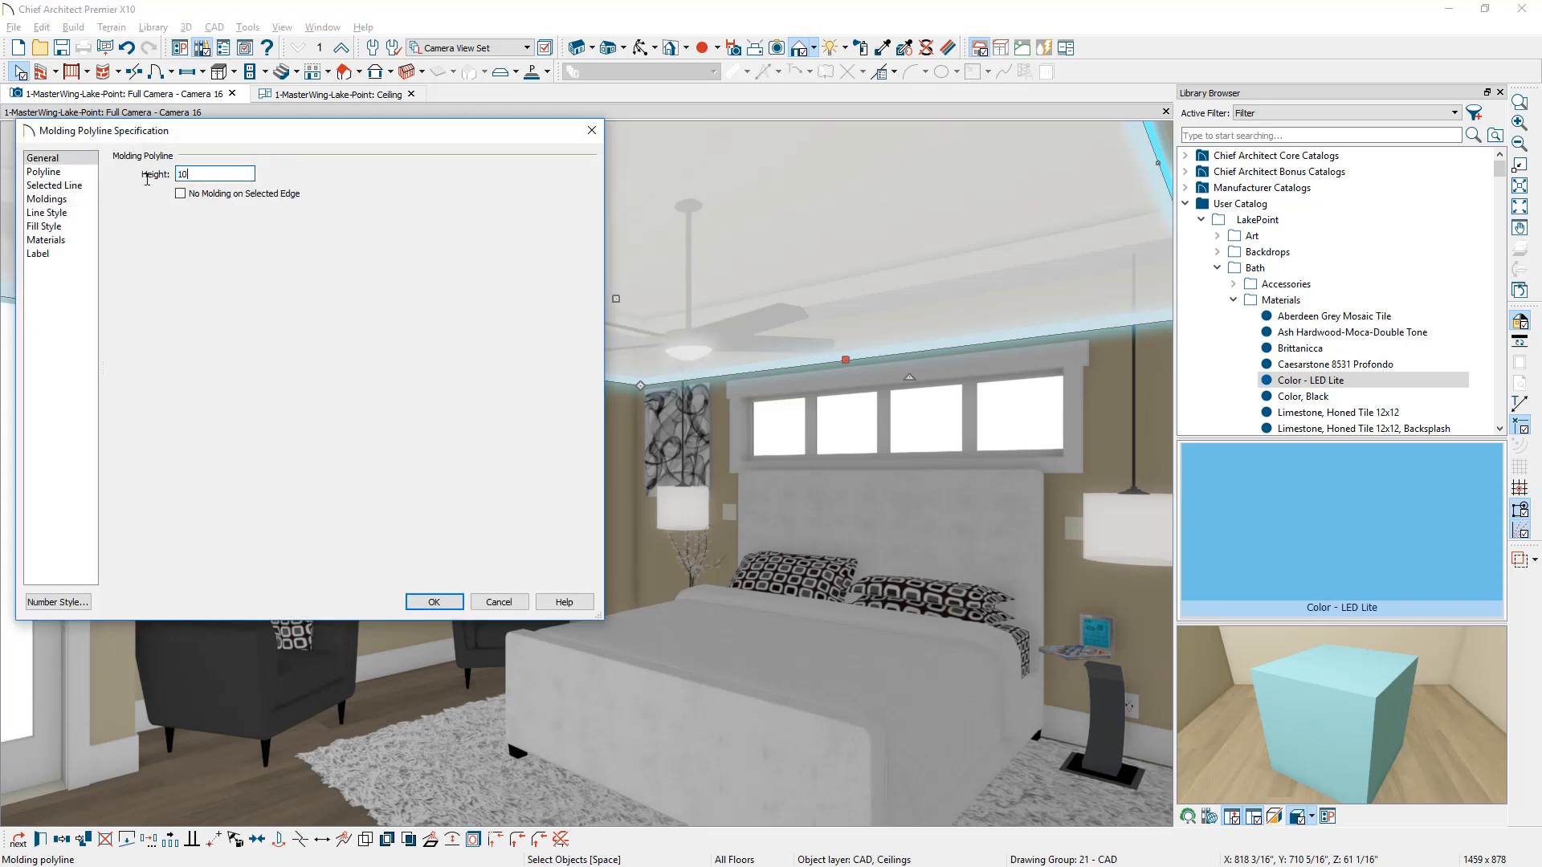
type("6.5")
key("Tab")
left_click(436, 604)
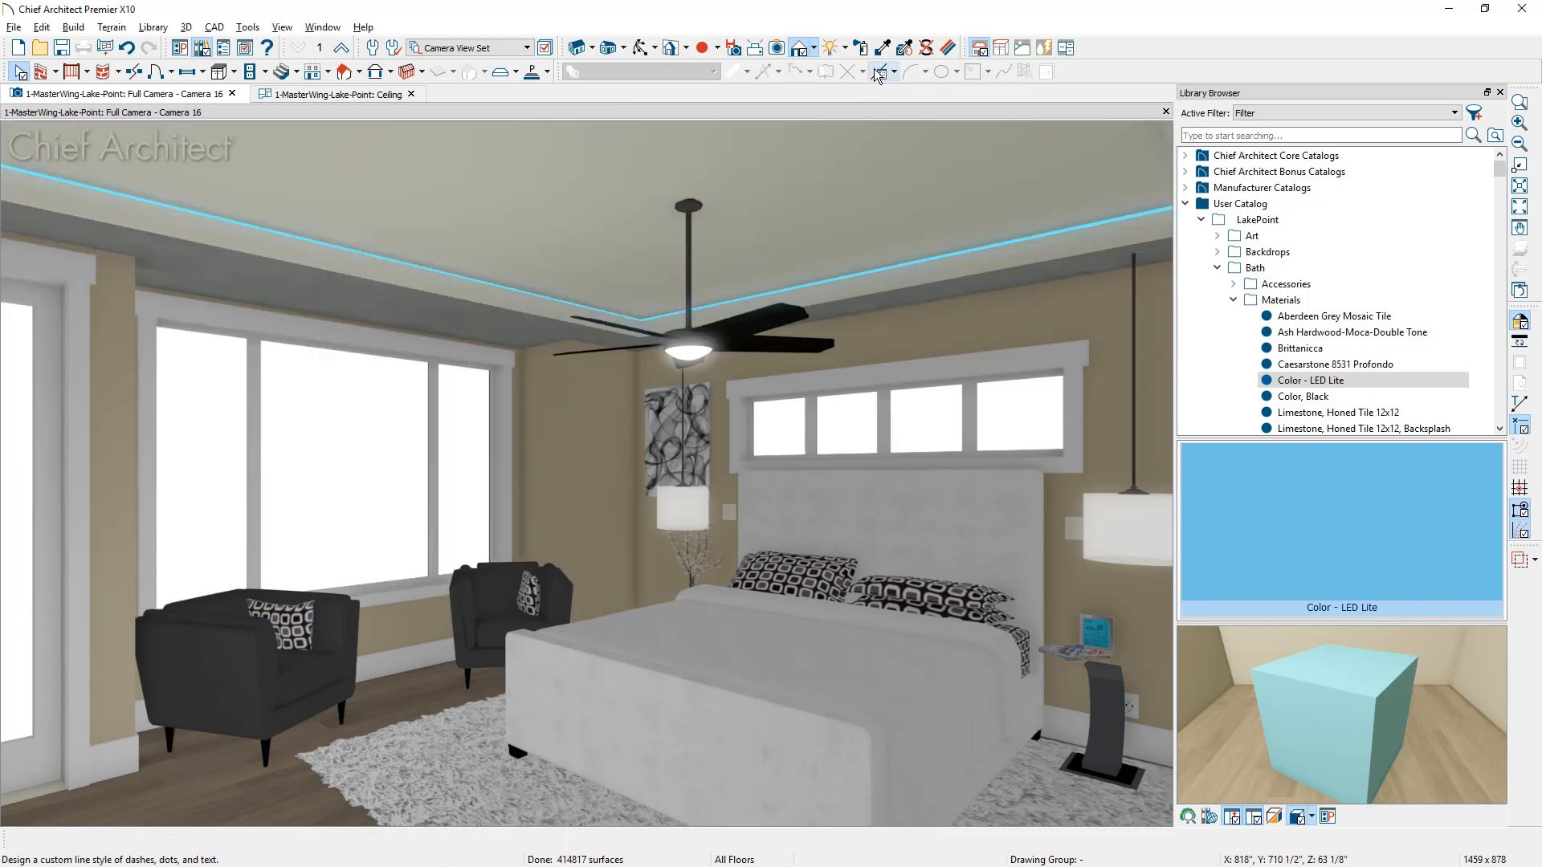
Paint the tray's lower soffit with Color - Bone and the casing molding with Color - White, sampling both from existing surfaces.
left_click(884, 48)
left_click(889, 47)
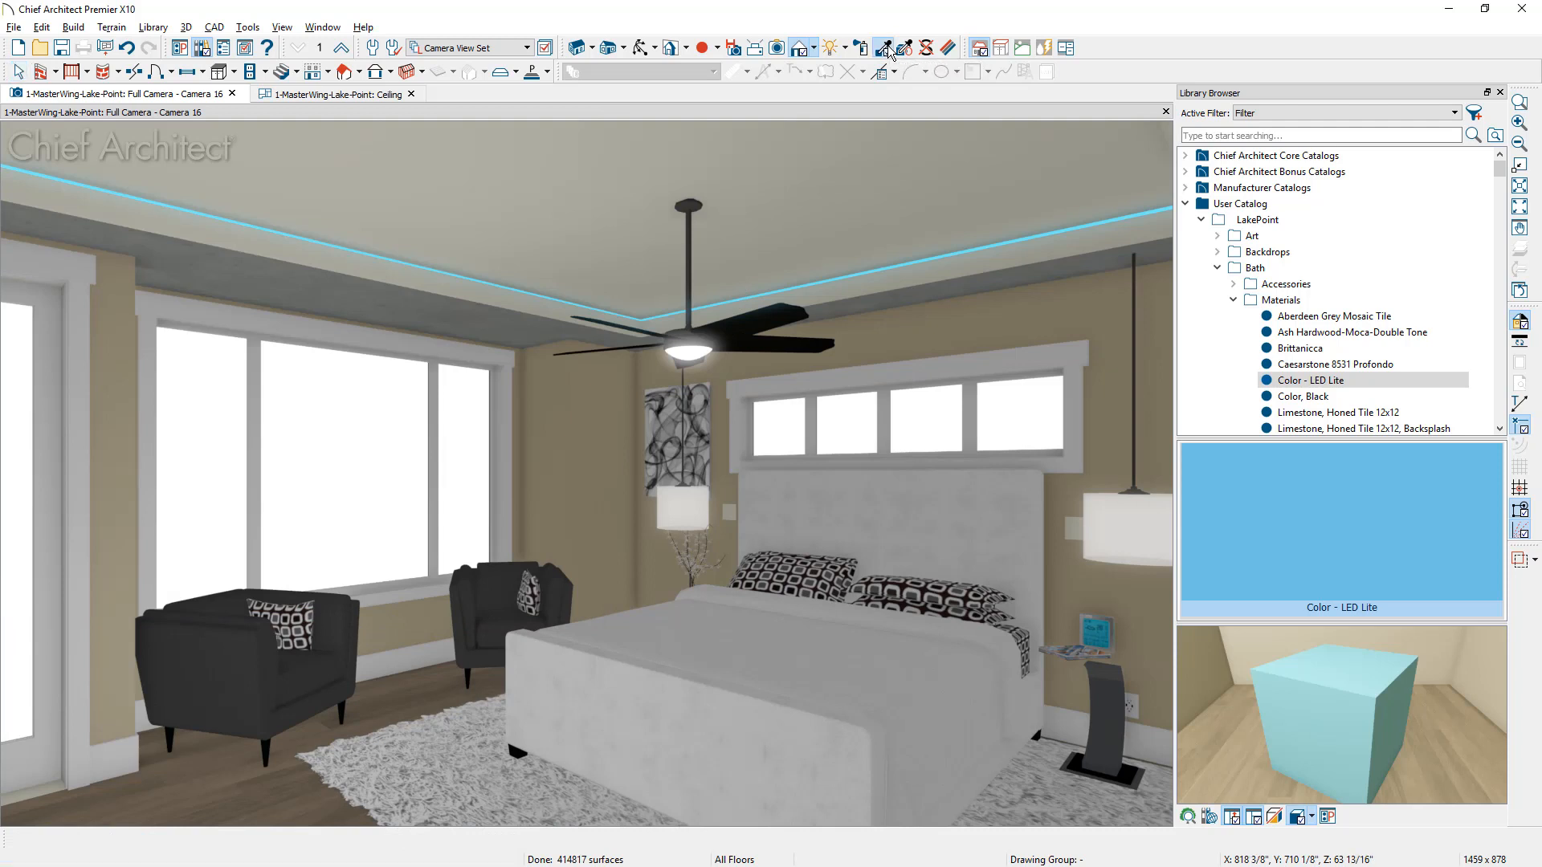
left_click(478, 279)
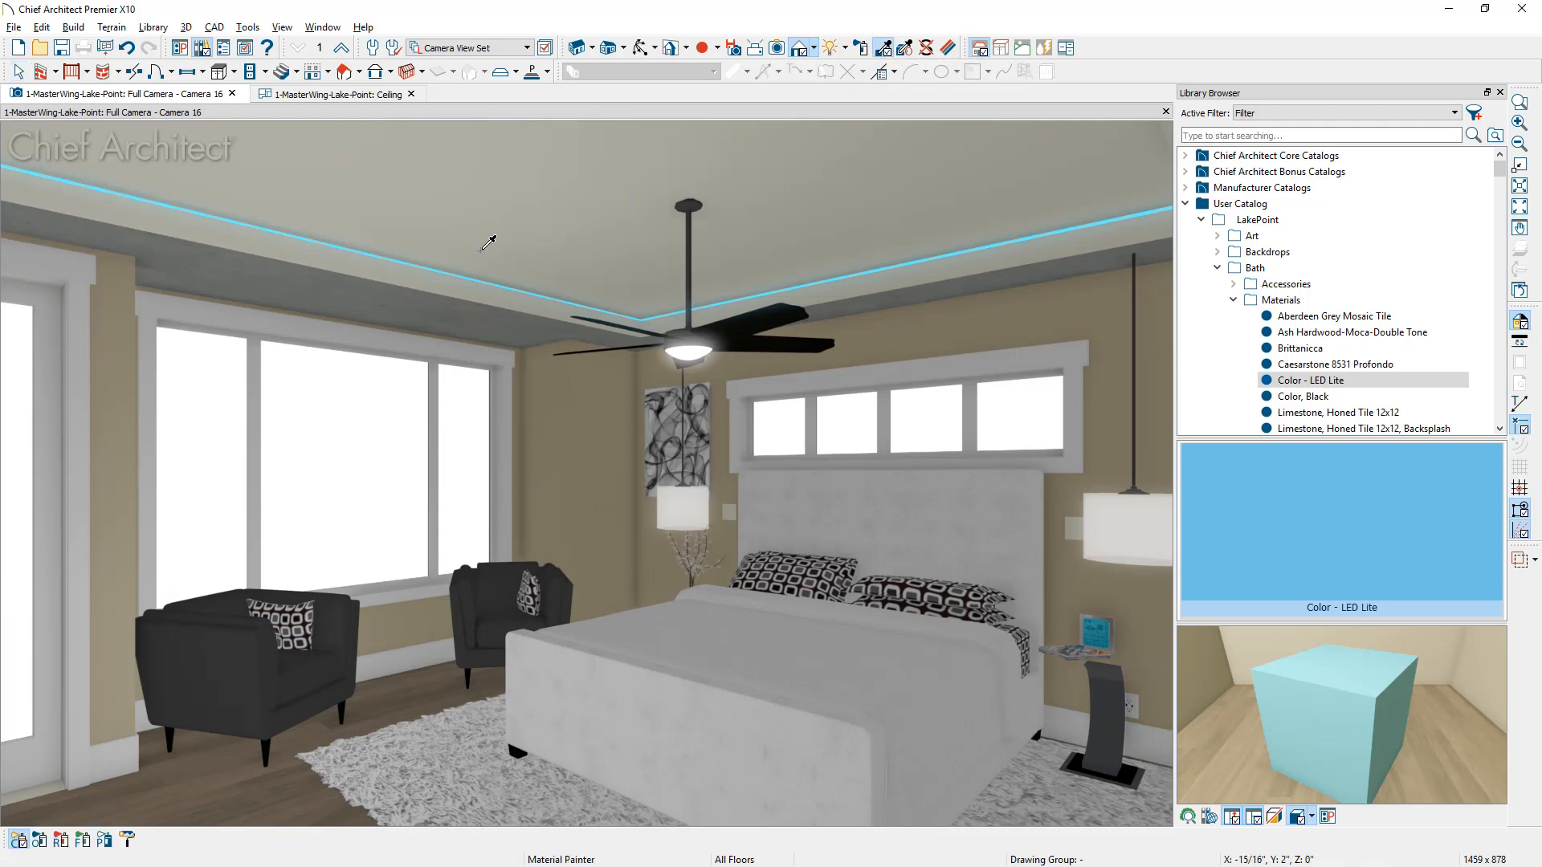
left_click(466, 325)
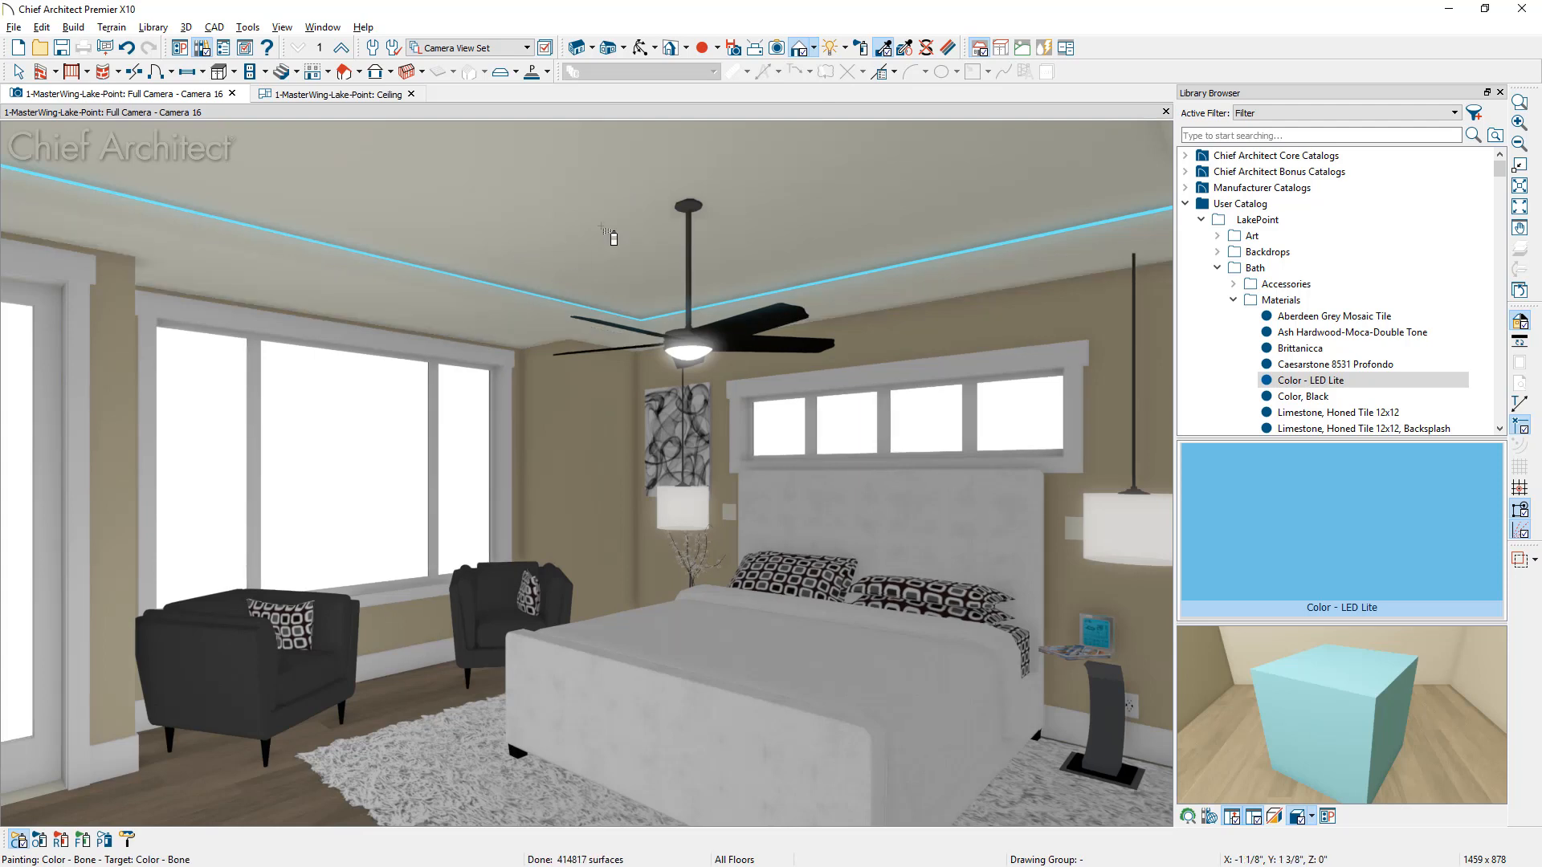
left_click(884, 49)
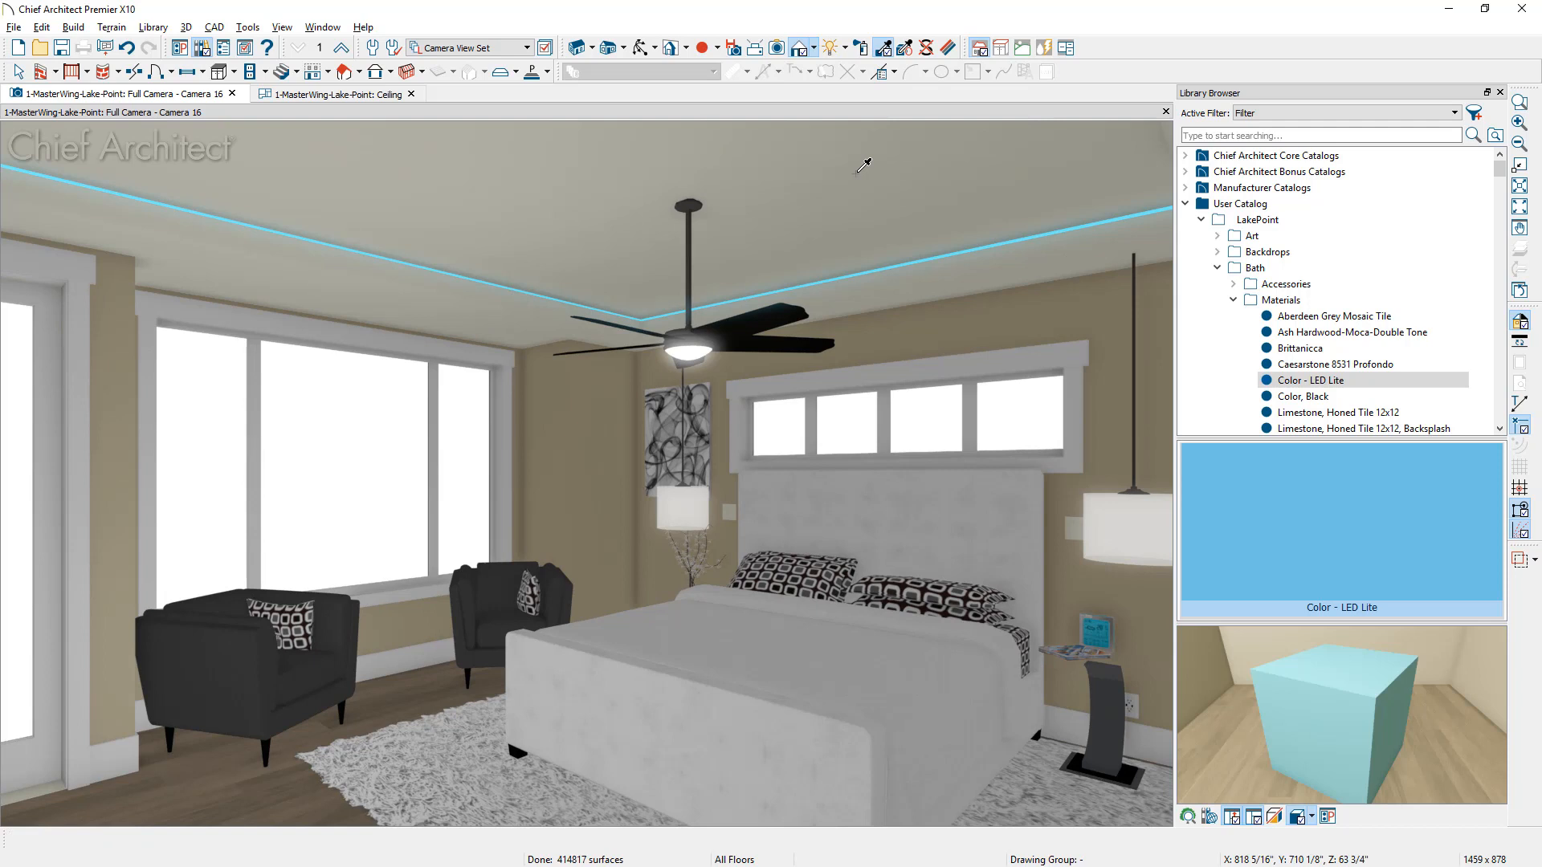
left_click(886, 373)
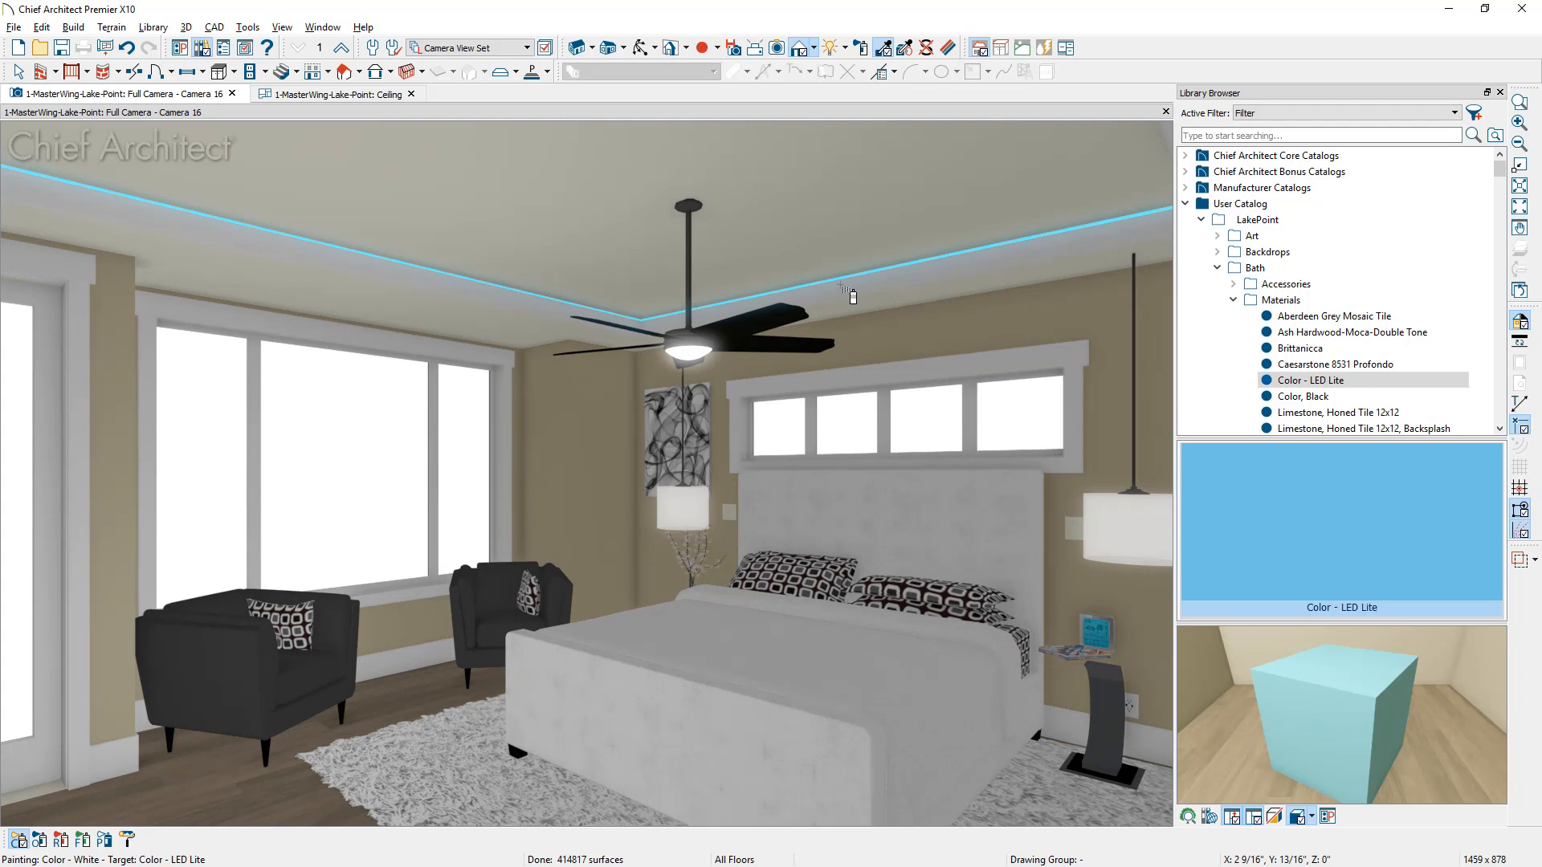
Apply the floor's Ash Hardwood-Moca-Double Tone material to the ceiling surface inside the tray.
left_click(885, 50)
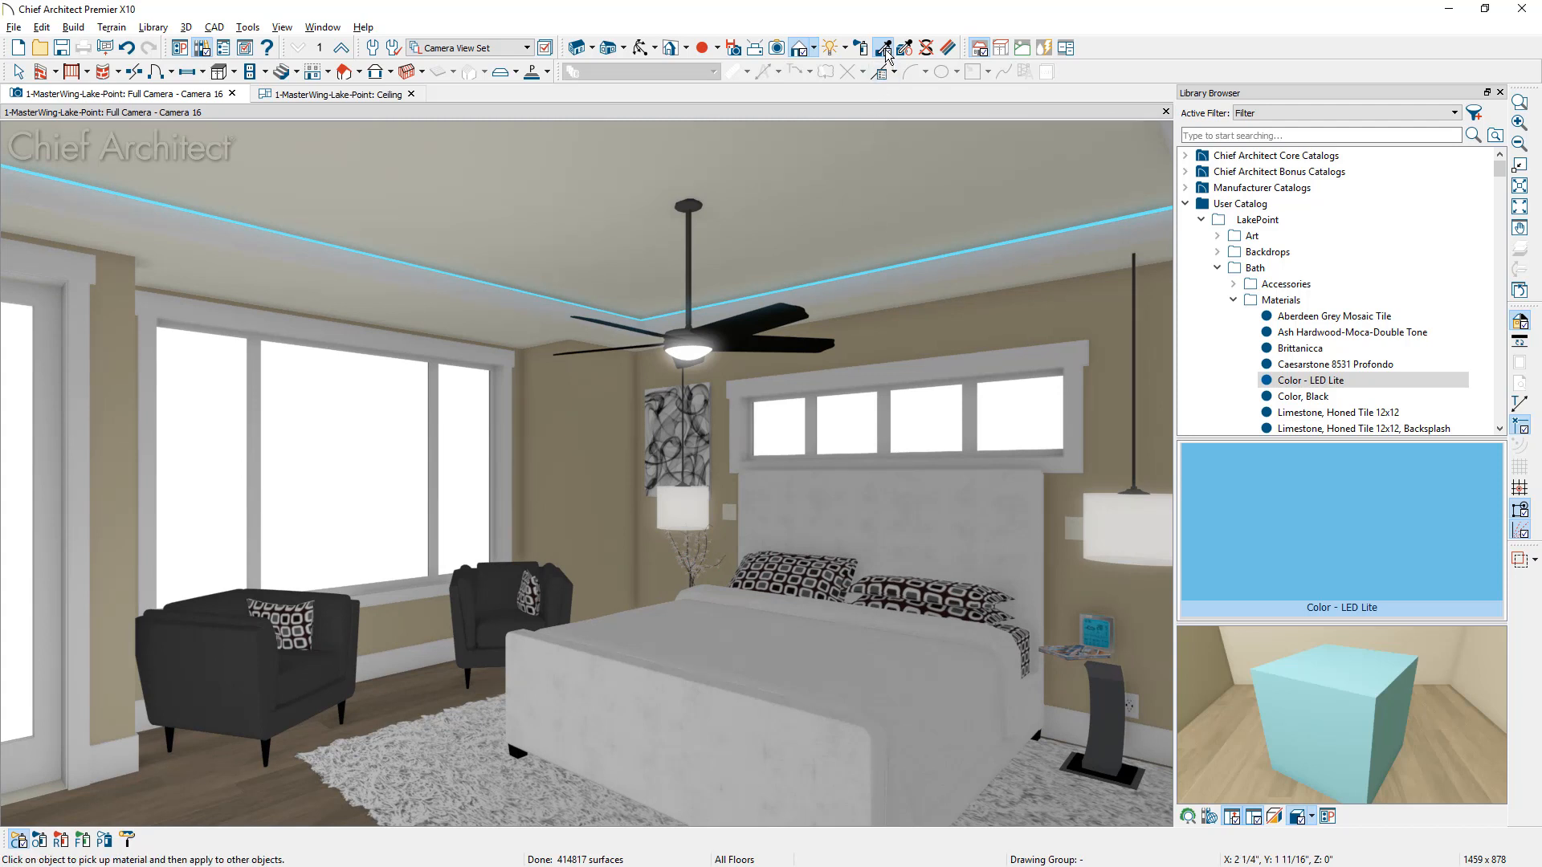
left_click(444, 651)
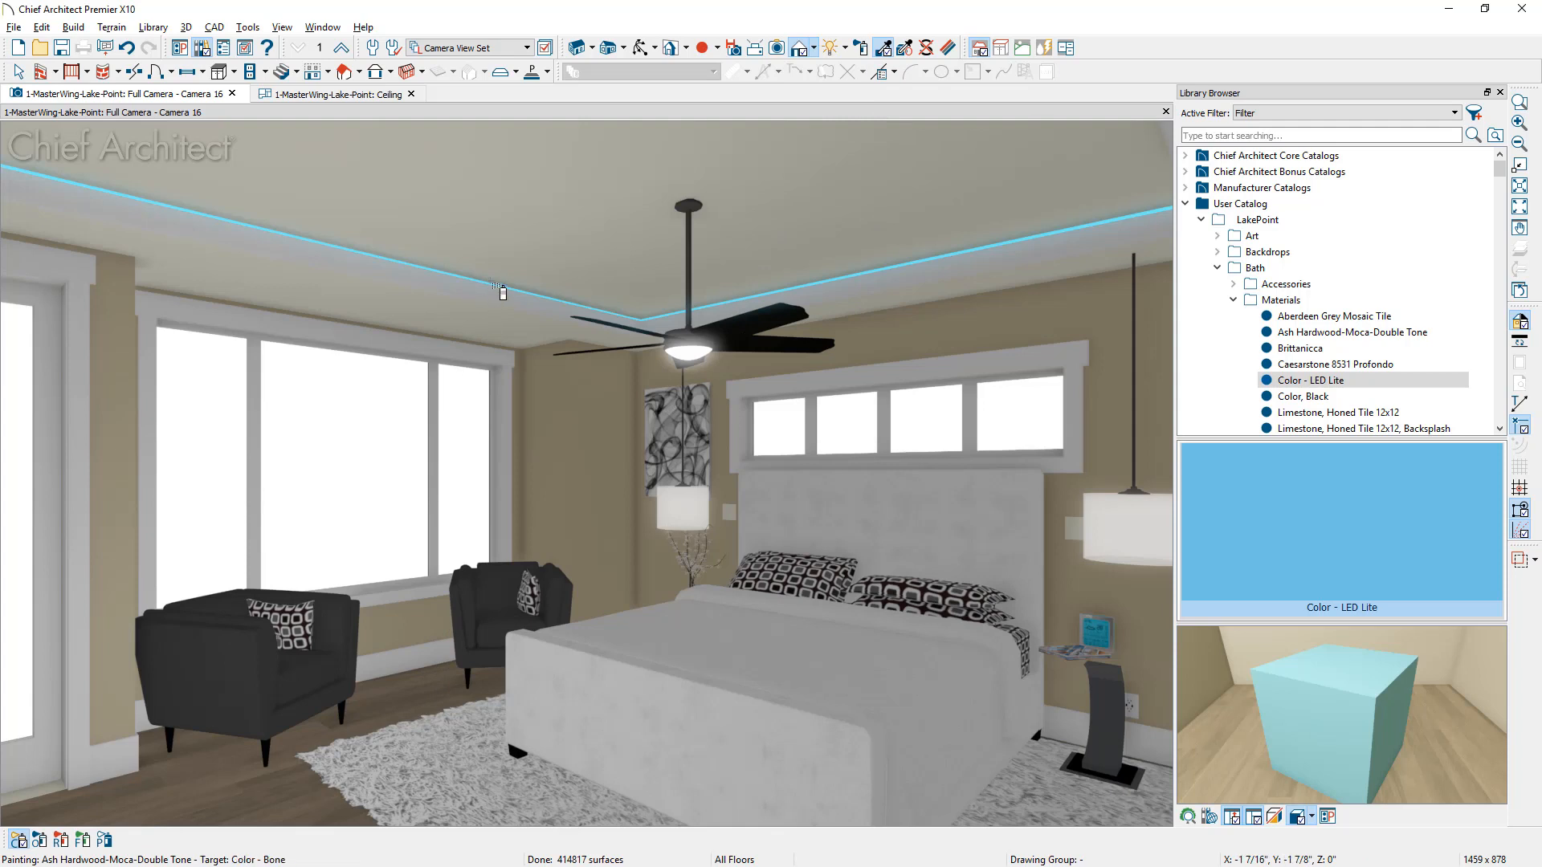
left_click(526, 242)
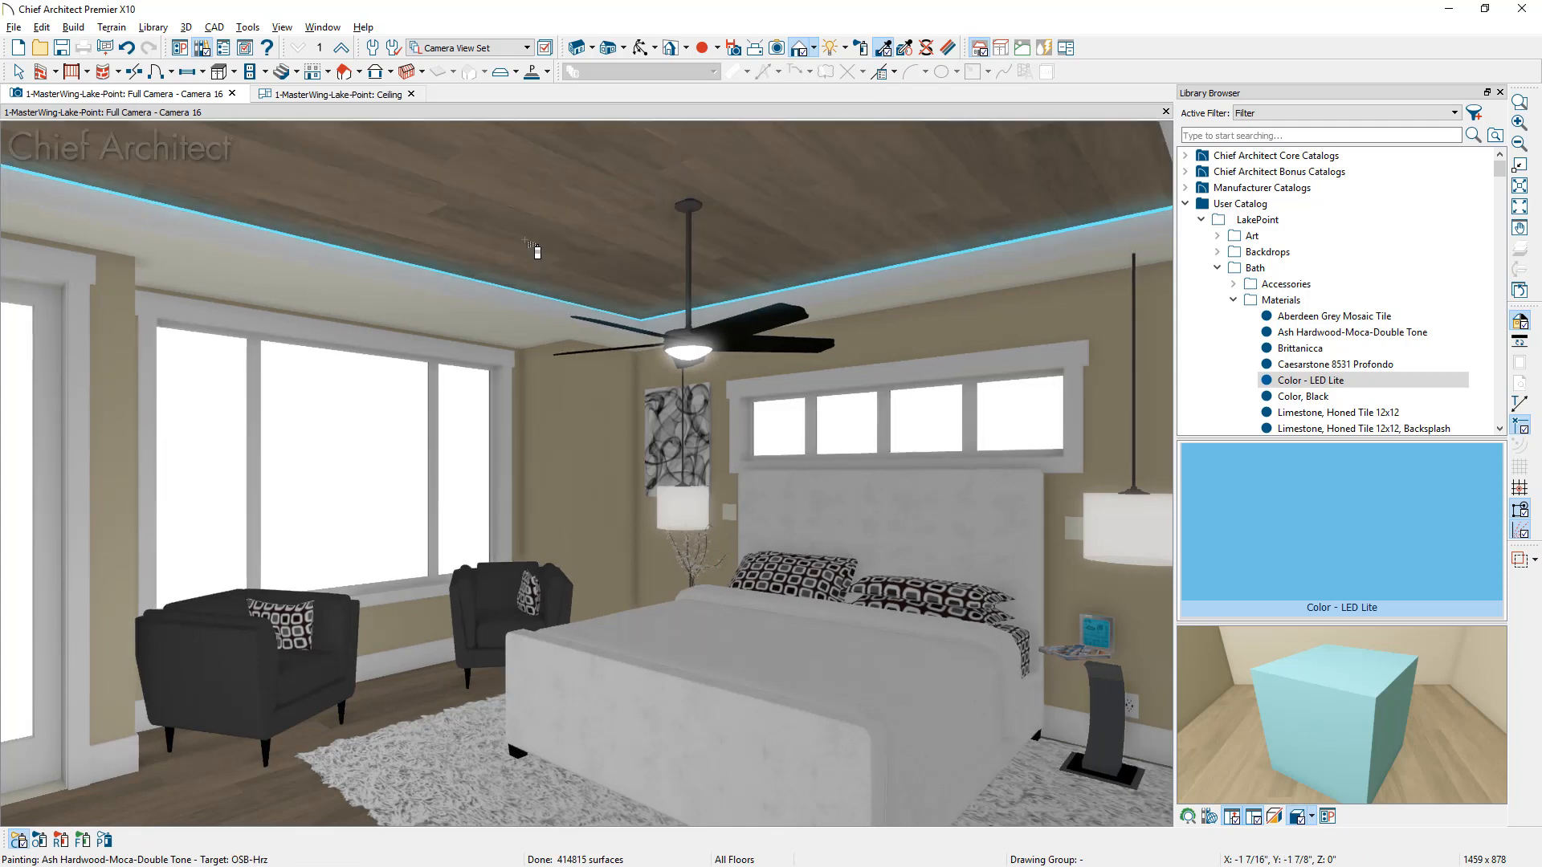
Close the library browser and orbit the camera around the master bedroom to inspect the tray ceiling.
left_click(1500, 92)
left_click(641, 48)
left_click_drag(554, 579, 895, 682)
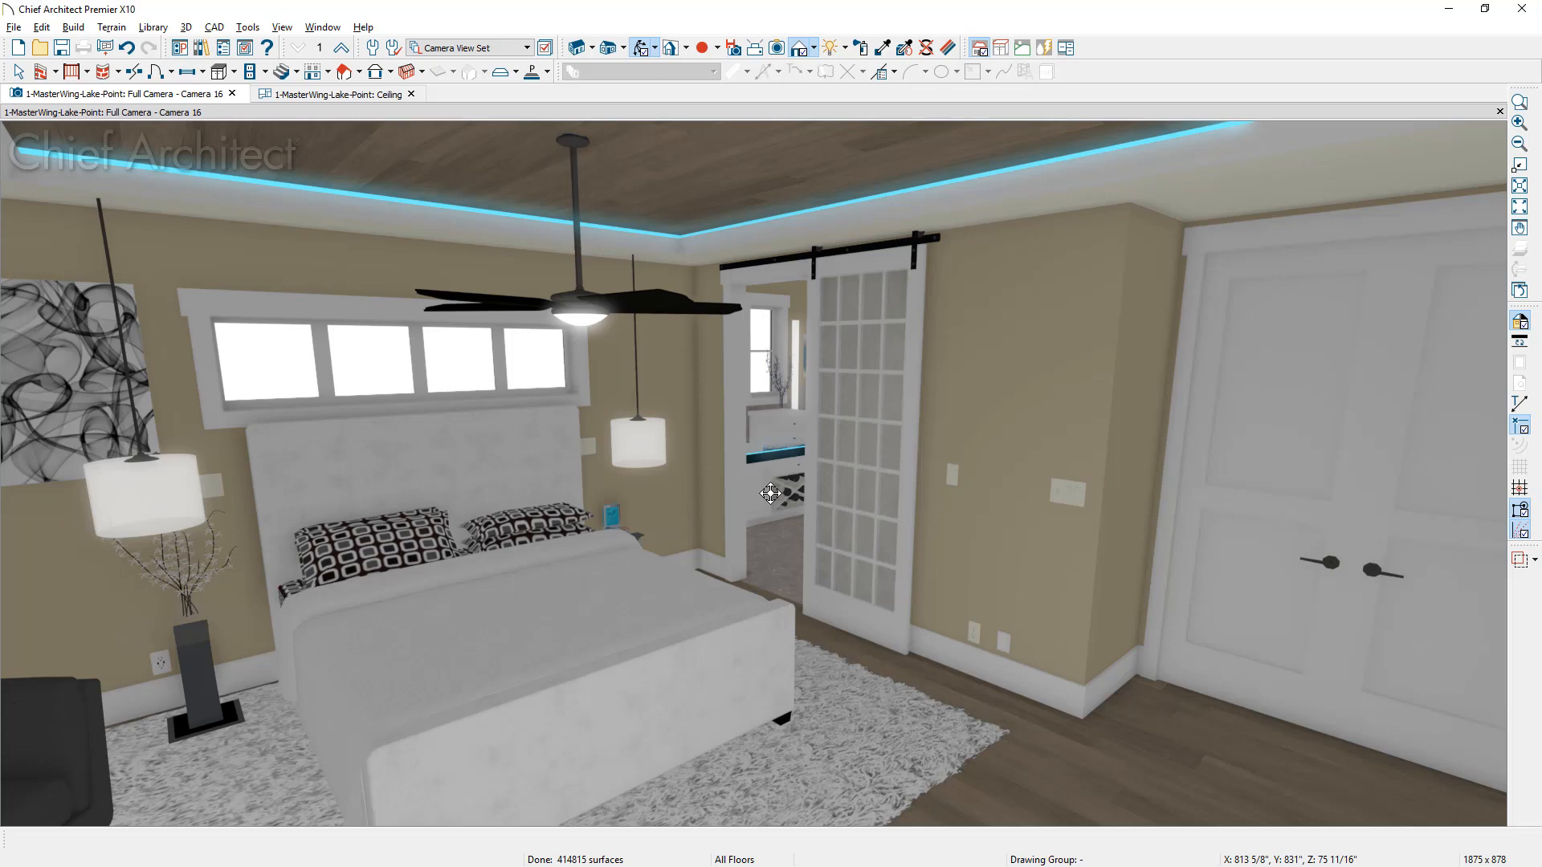
left_click_drag(770, 493, 796, 568)
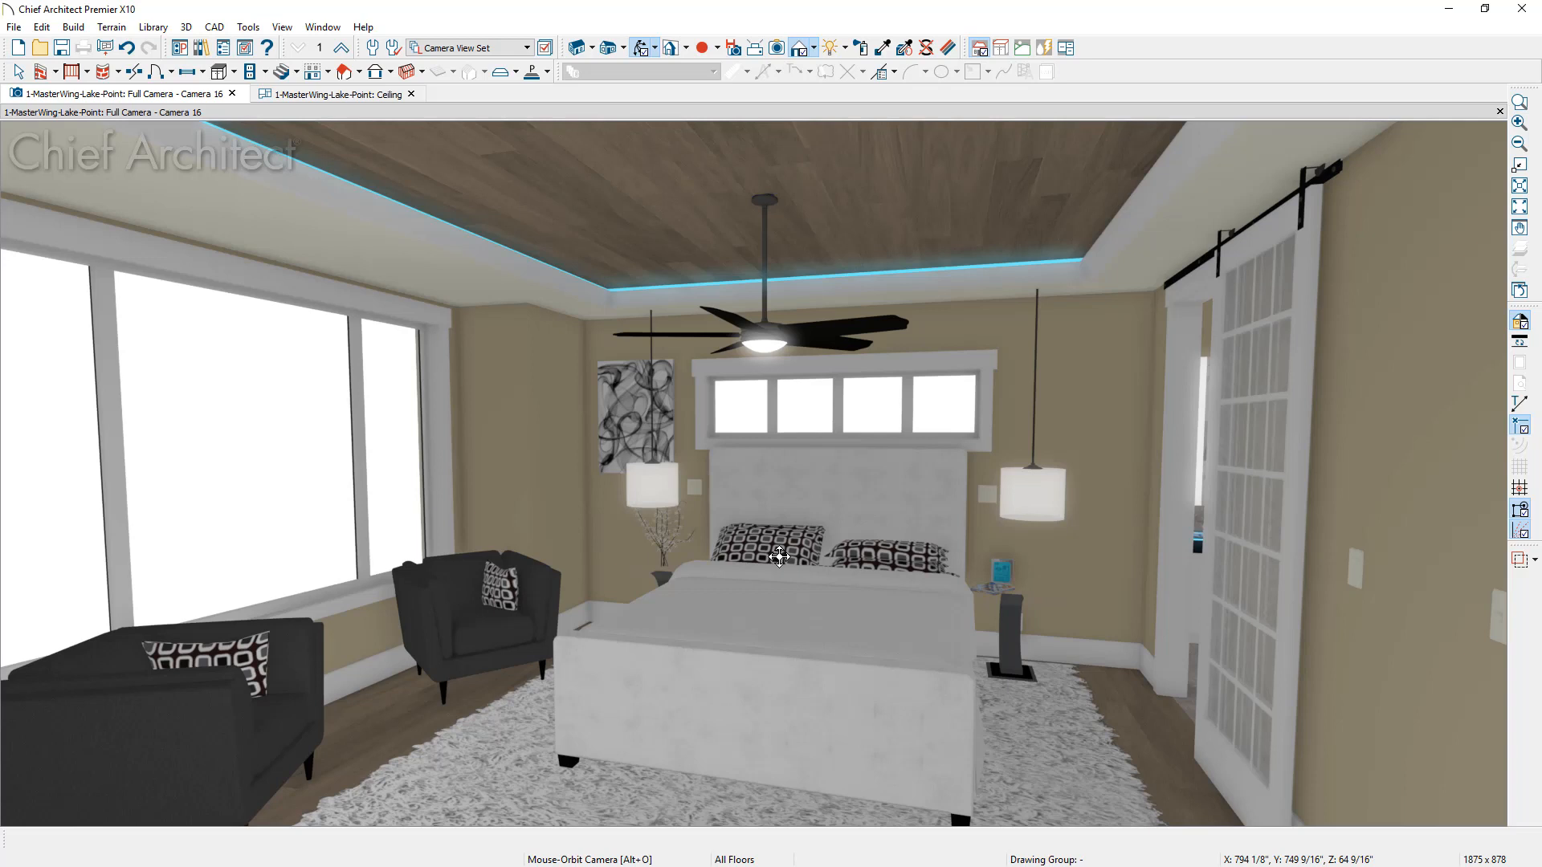
Return to the ceiling plan and switch its layer set to Electrical Set.
left_click(345, 99)
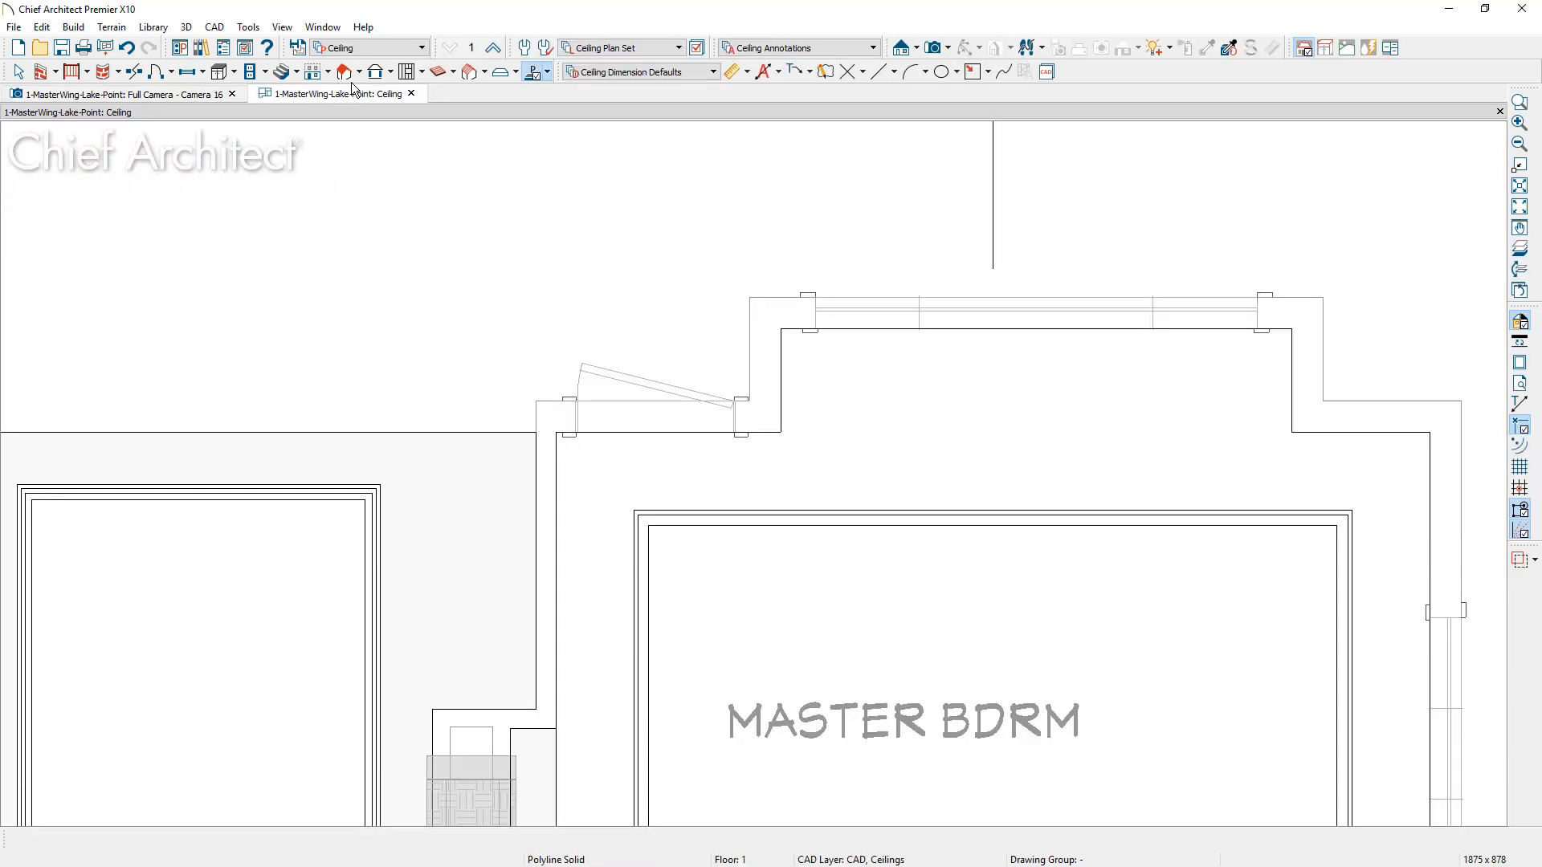
left_click(618, 48)
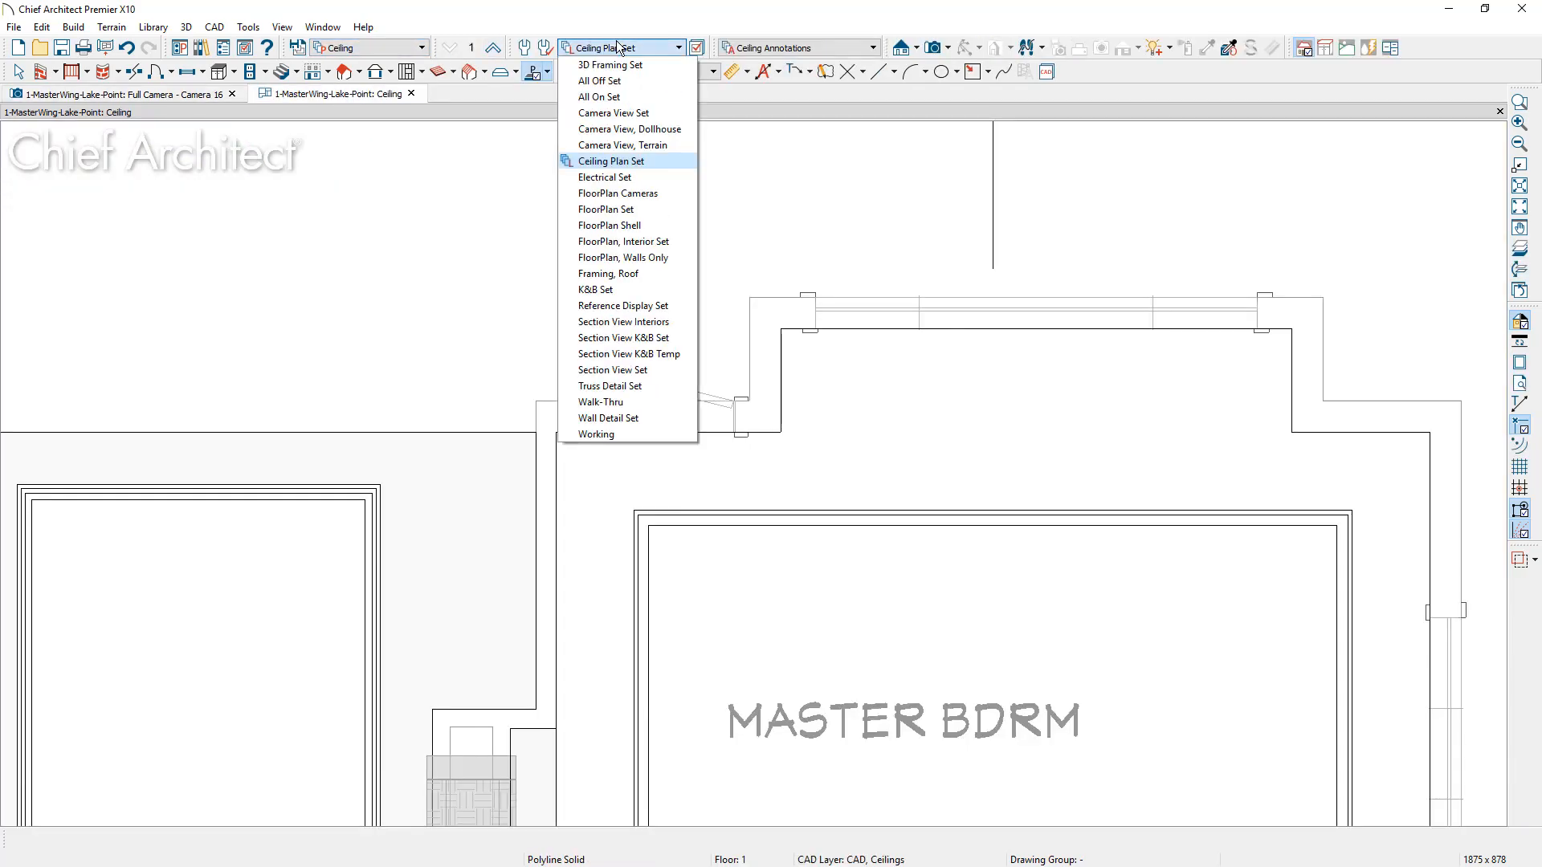
left_click(620, 179)
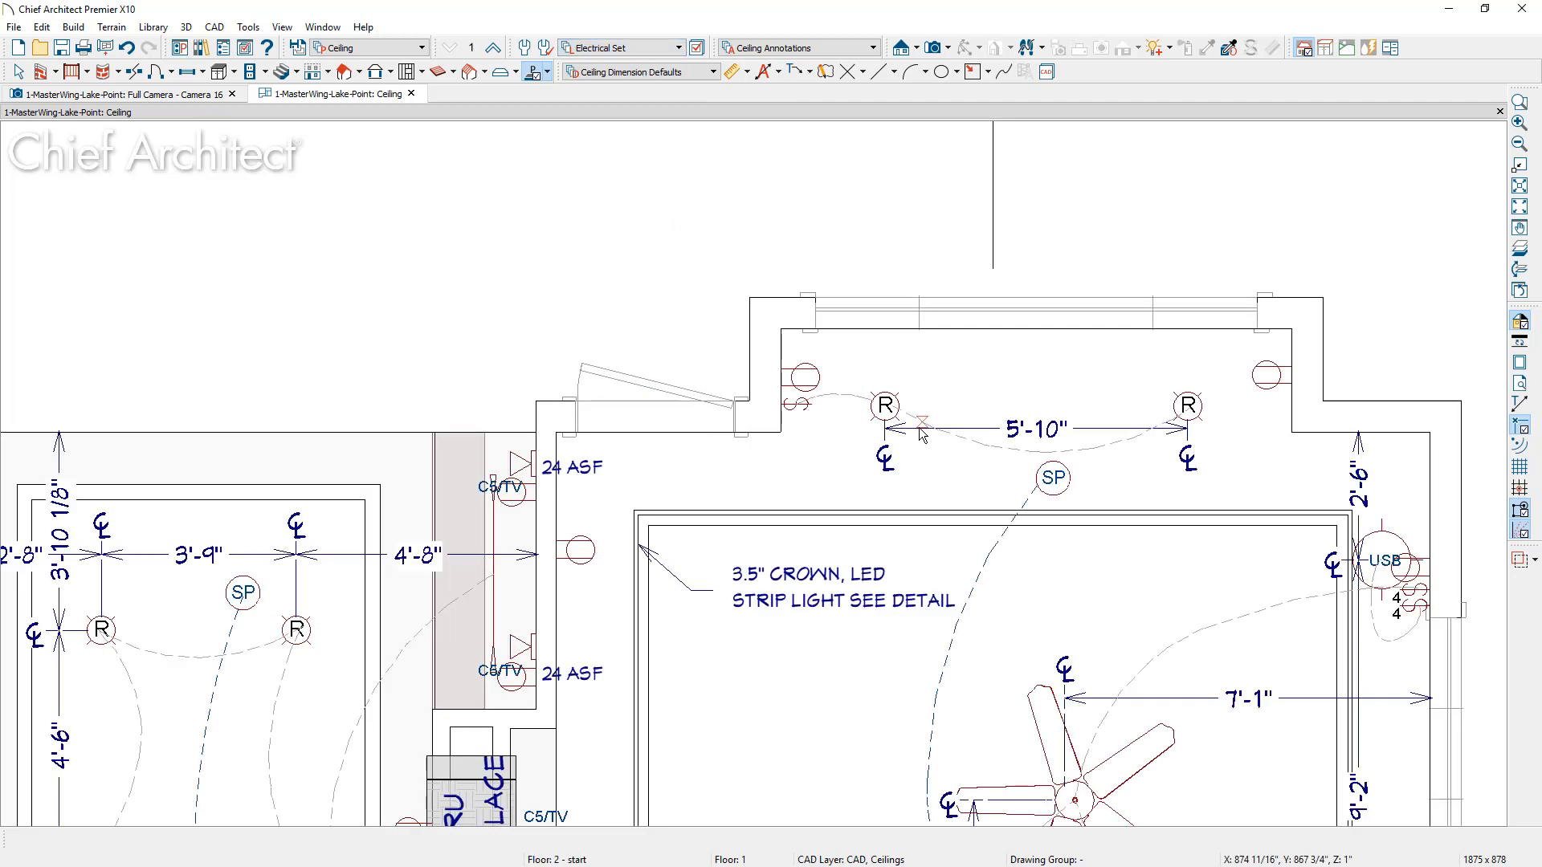
Lower the master bedroom's two recessed lights and two SP fixtures together by moving them with a Z Delta of -6".
key("space")
left_click(889, 404)
left_click(1060, 486, "shift")
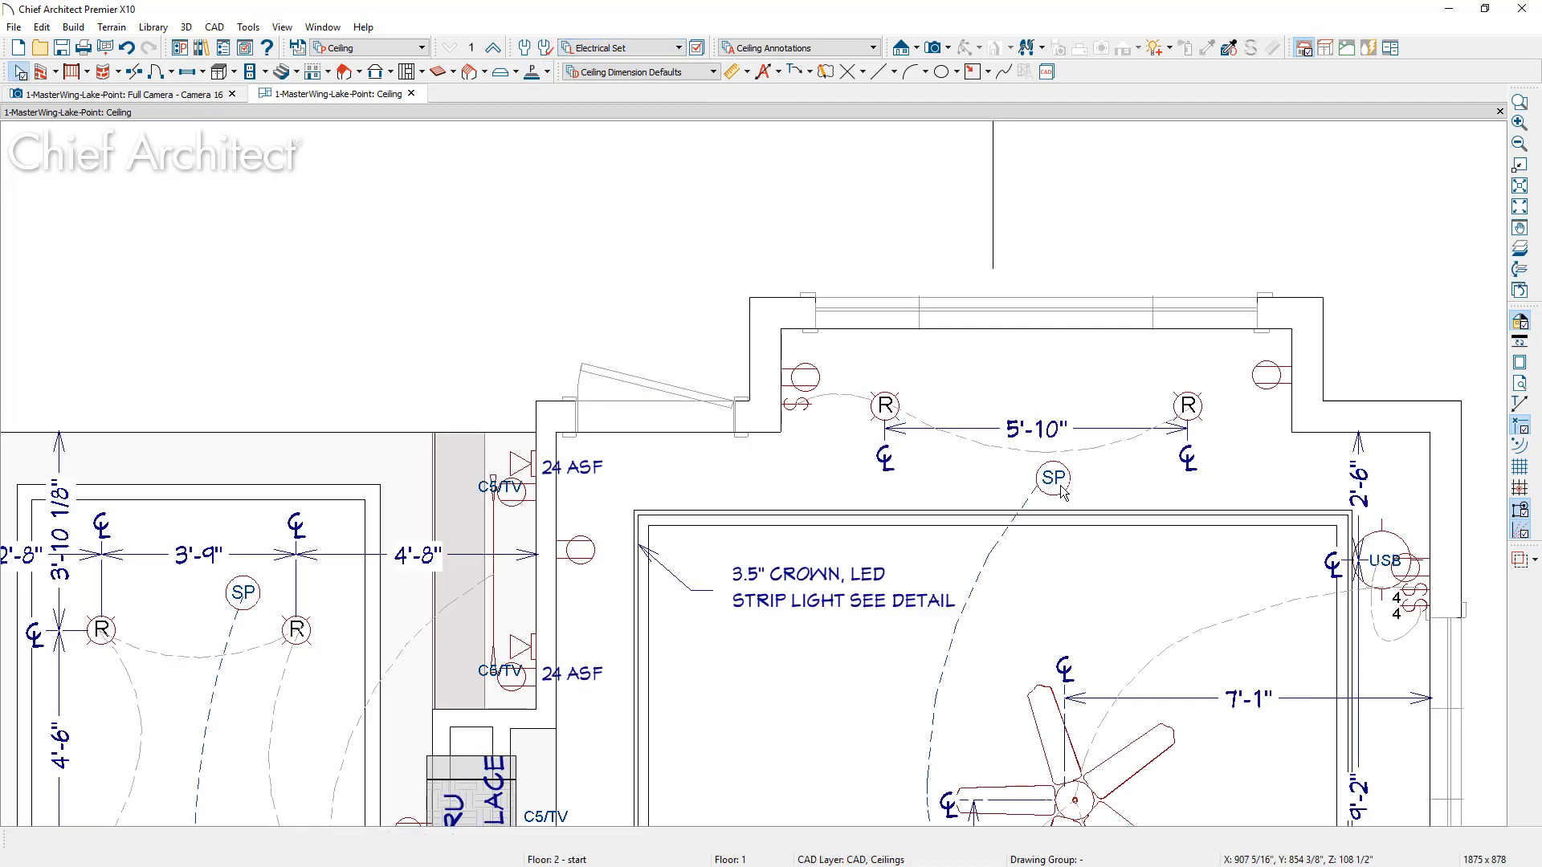
left_click(1191, 408, "shift")
middle_click_drag(1155, 704, 1098, 322)
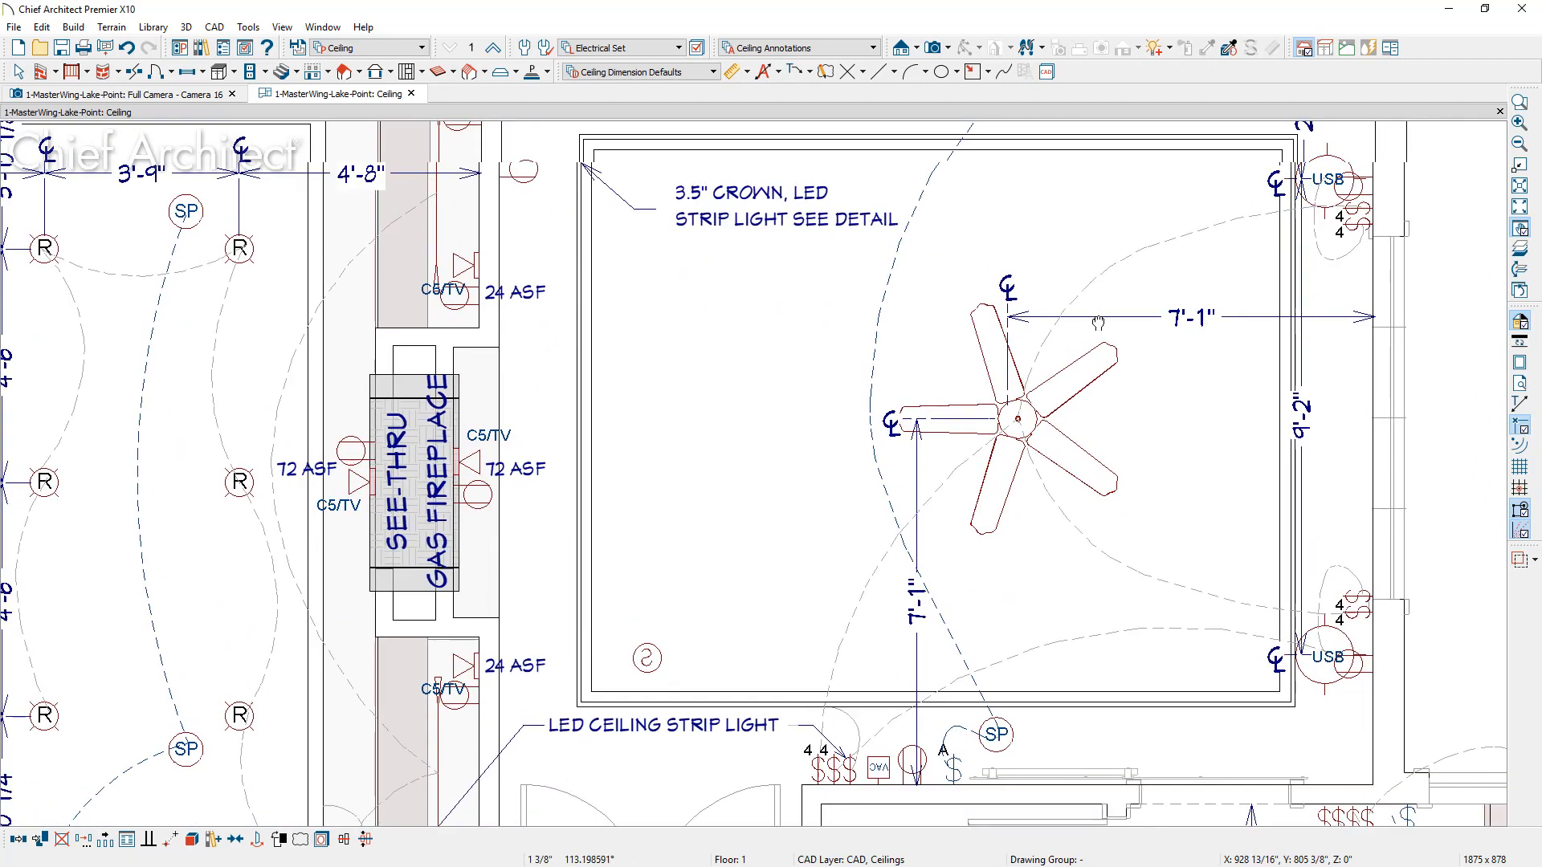
left_click(1000, 735, "shift")
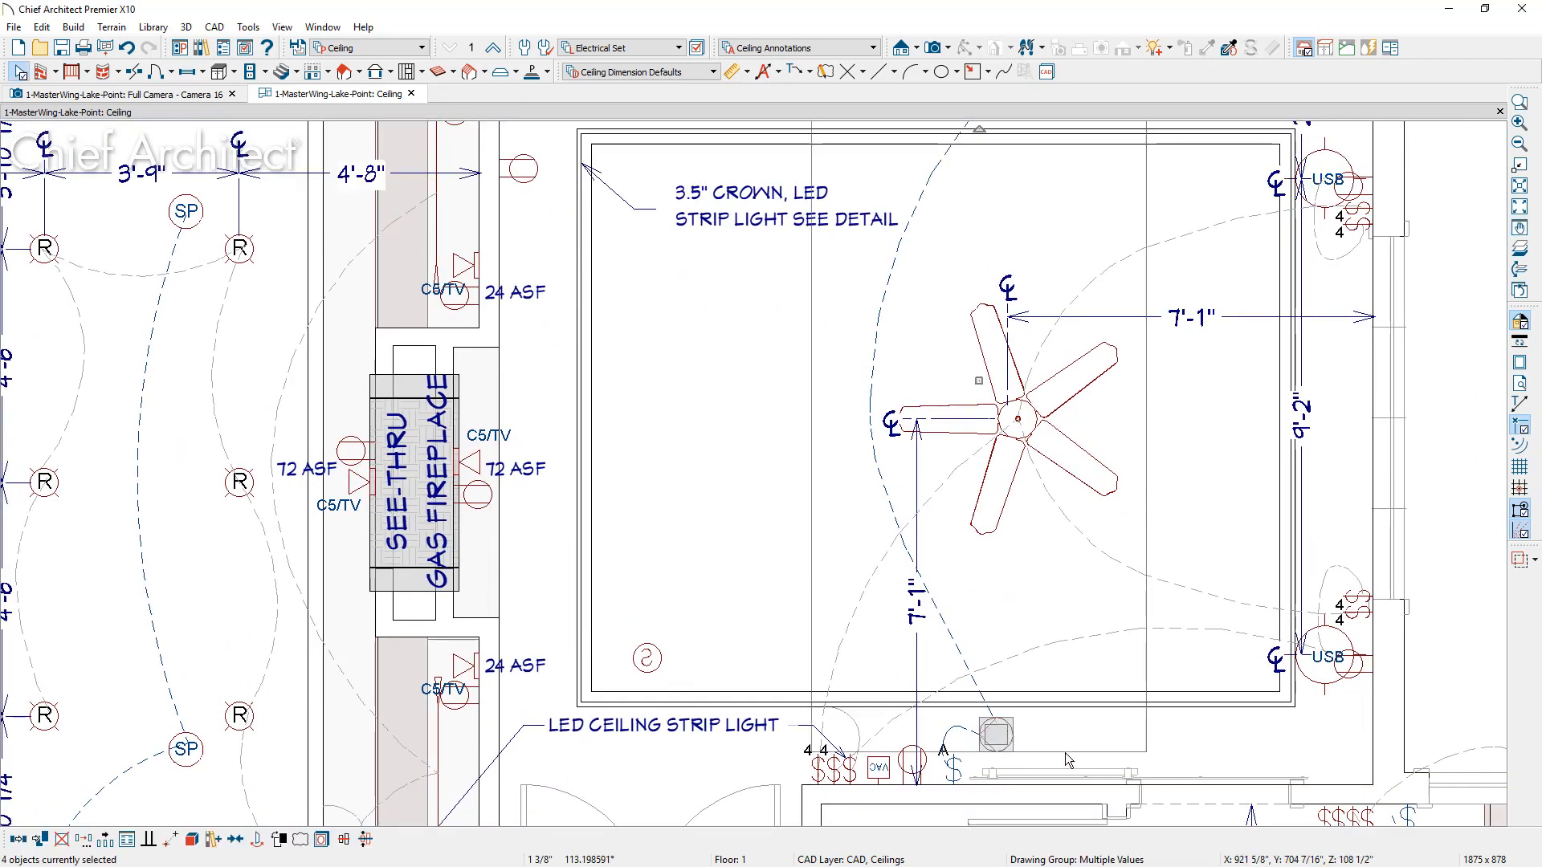
left_click(84, 839)
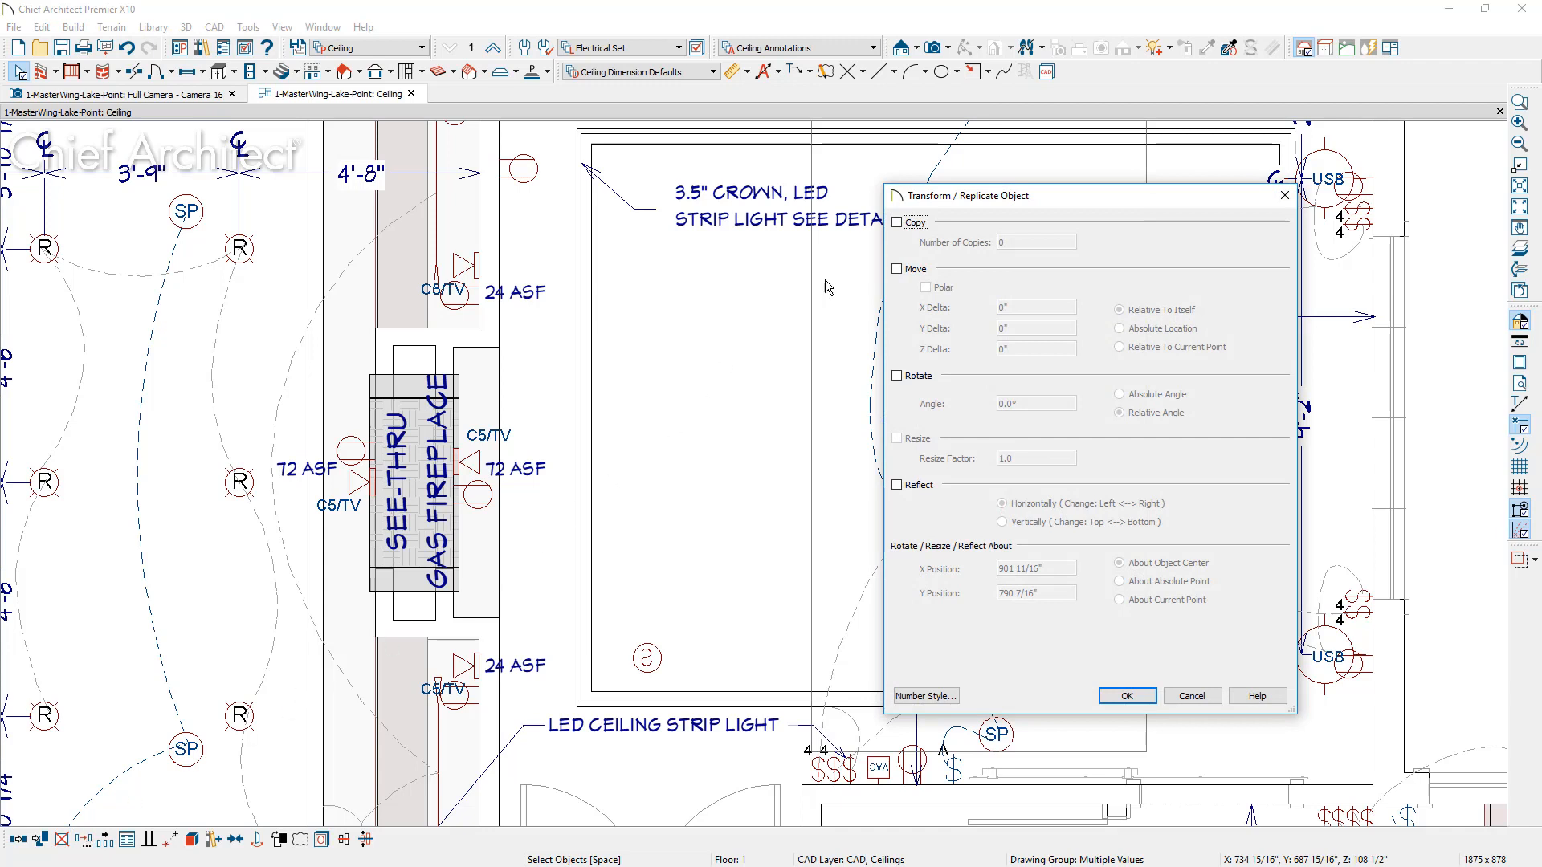
left_click(897, 268)
left_click(1016, 349)
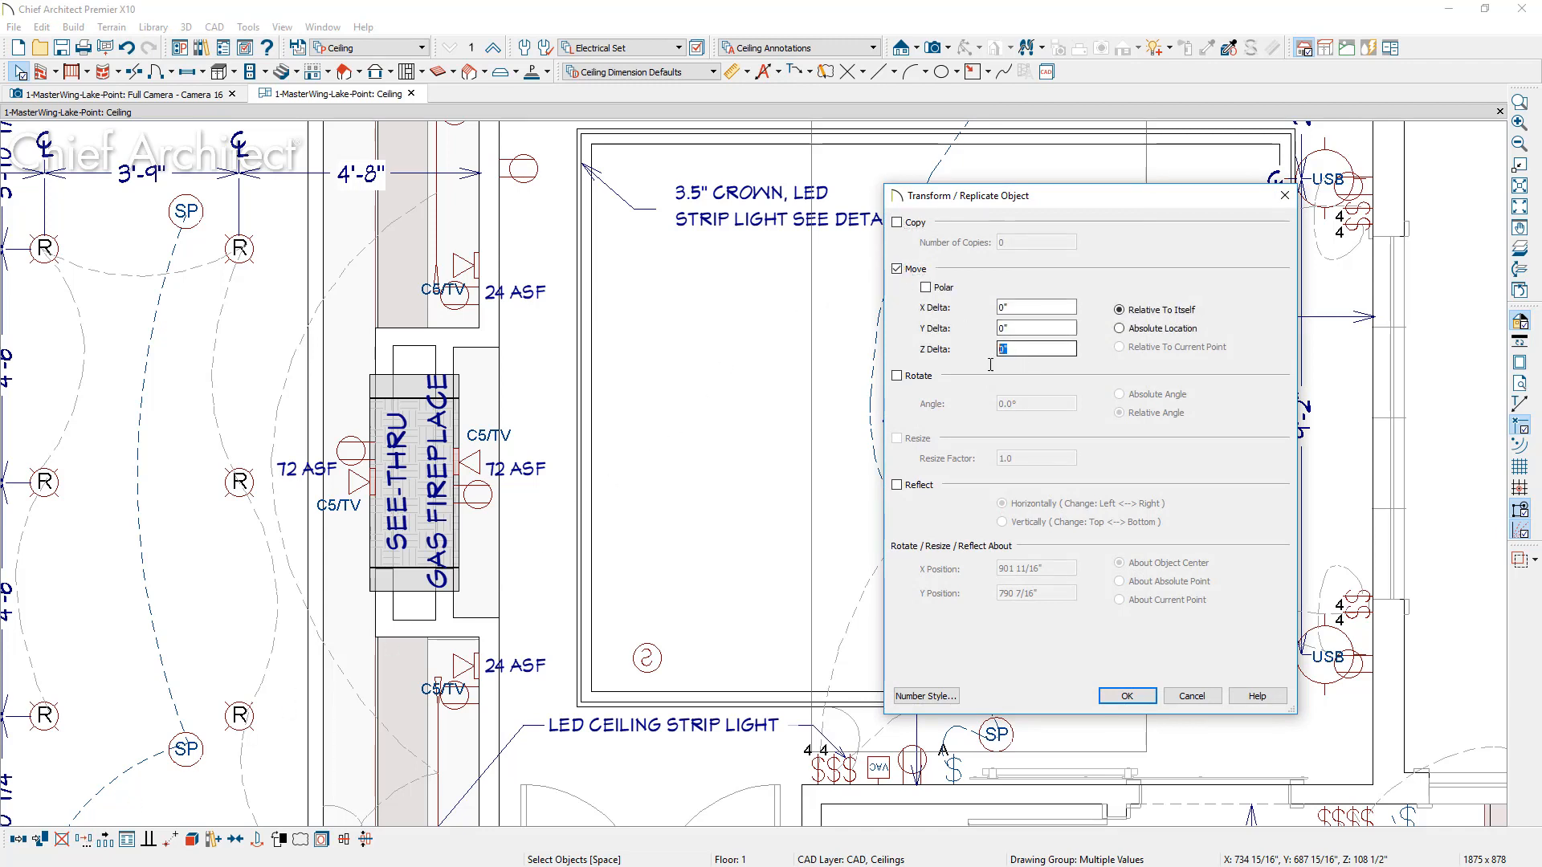
type("-6")
left_click(1127, 696)
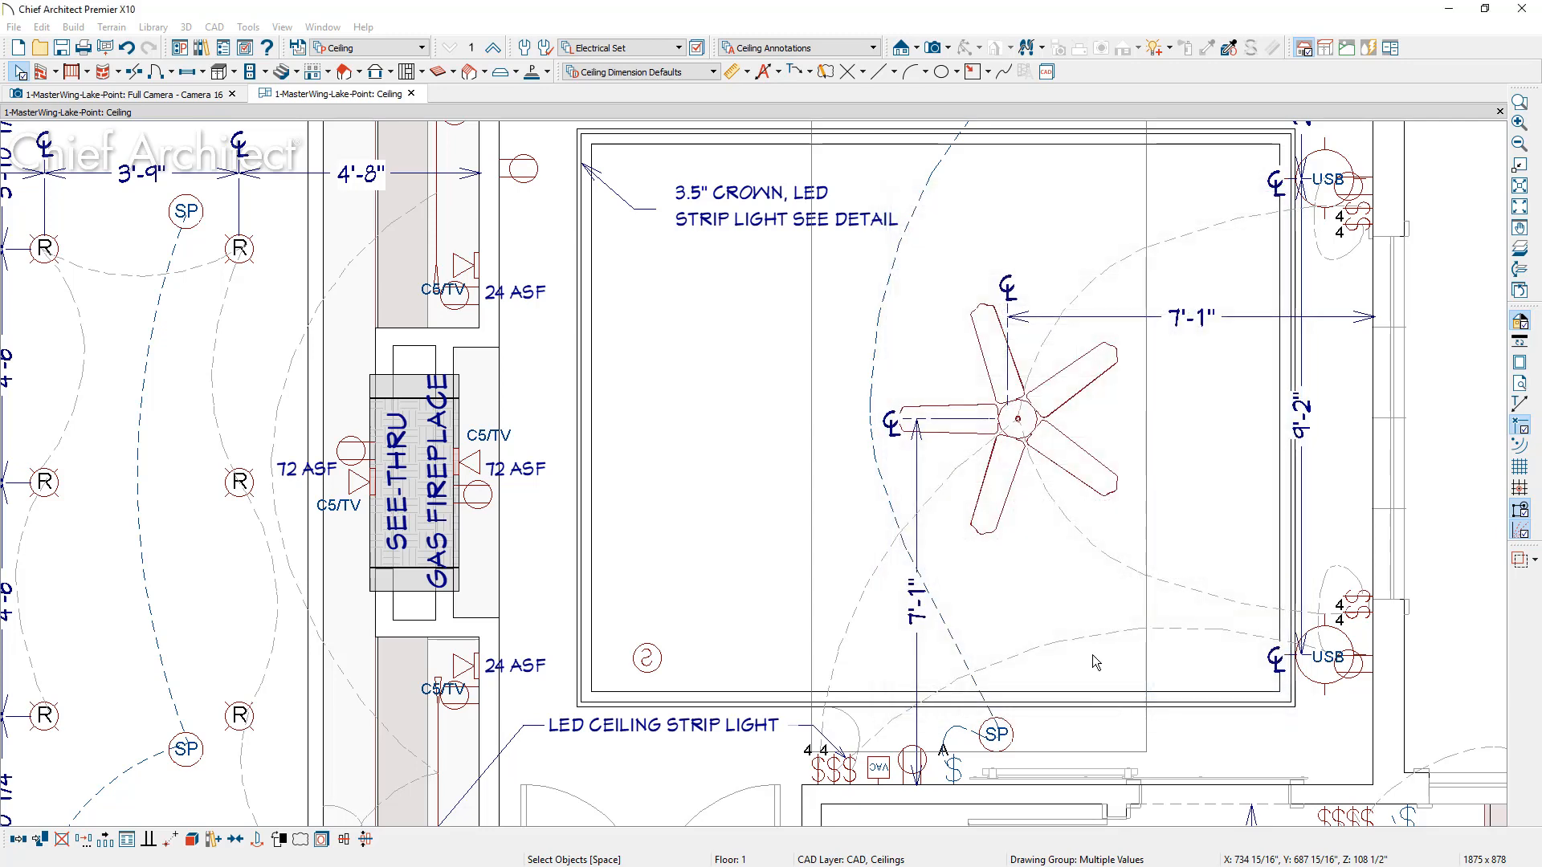
Review the bedroom camera view and examine the soffit and LED strip layout in the ceiling-detail.PNG image.
left_click(206, 97)
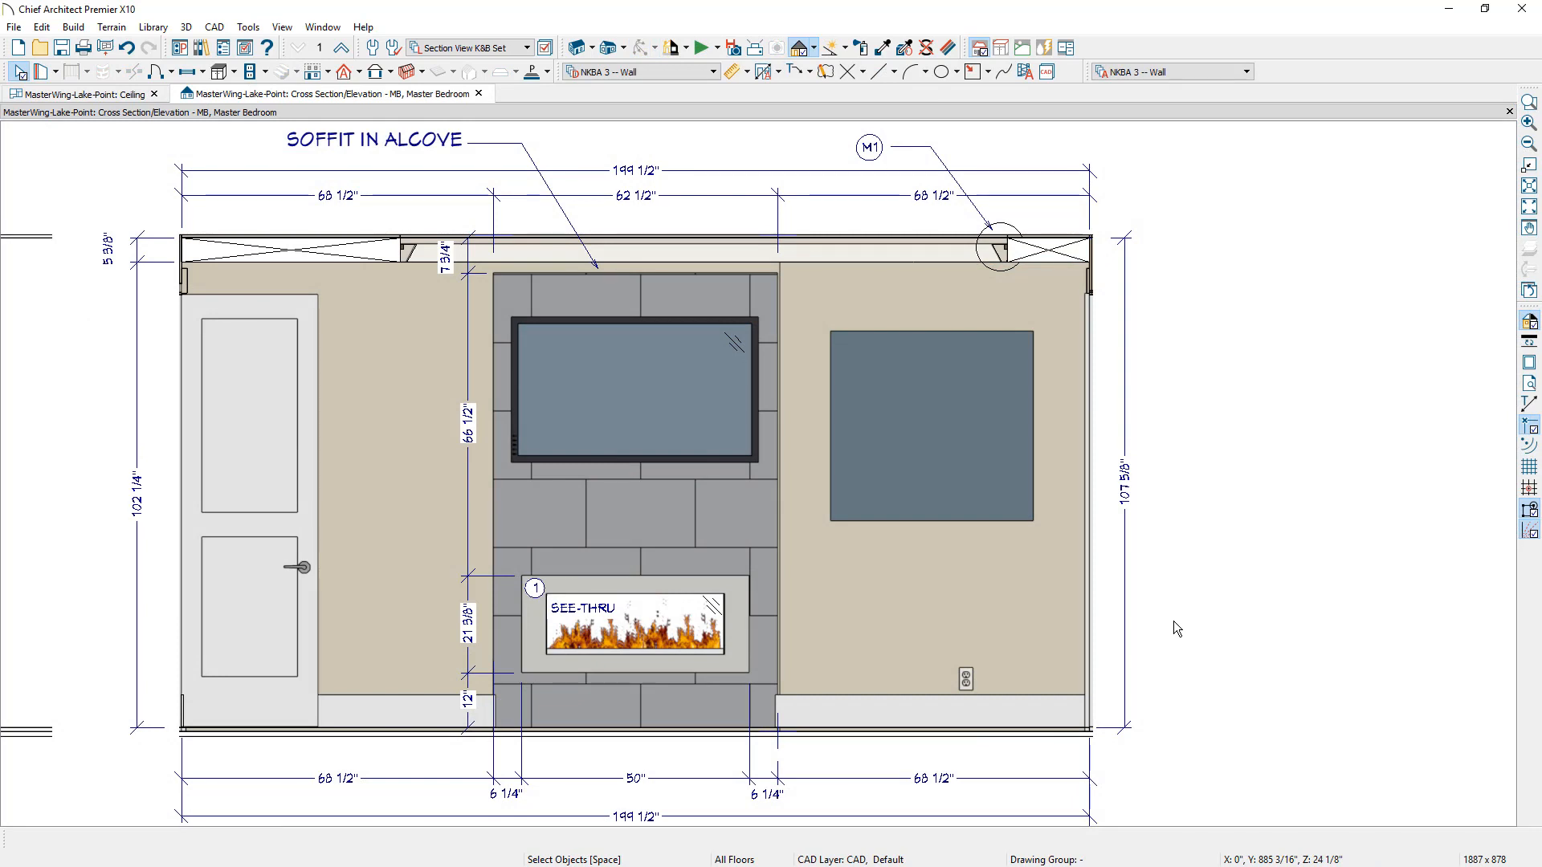
key("alt+Tab")
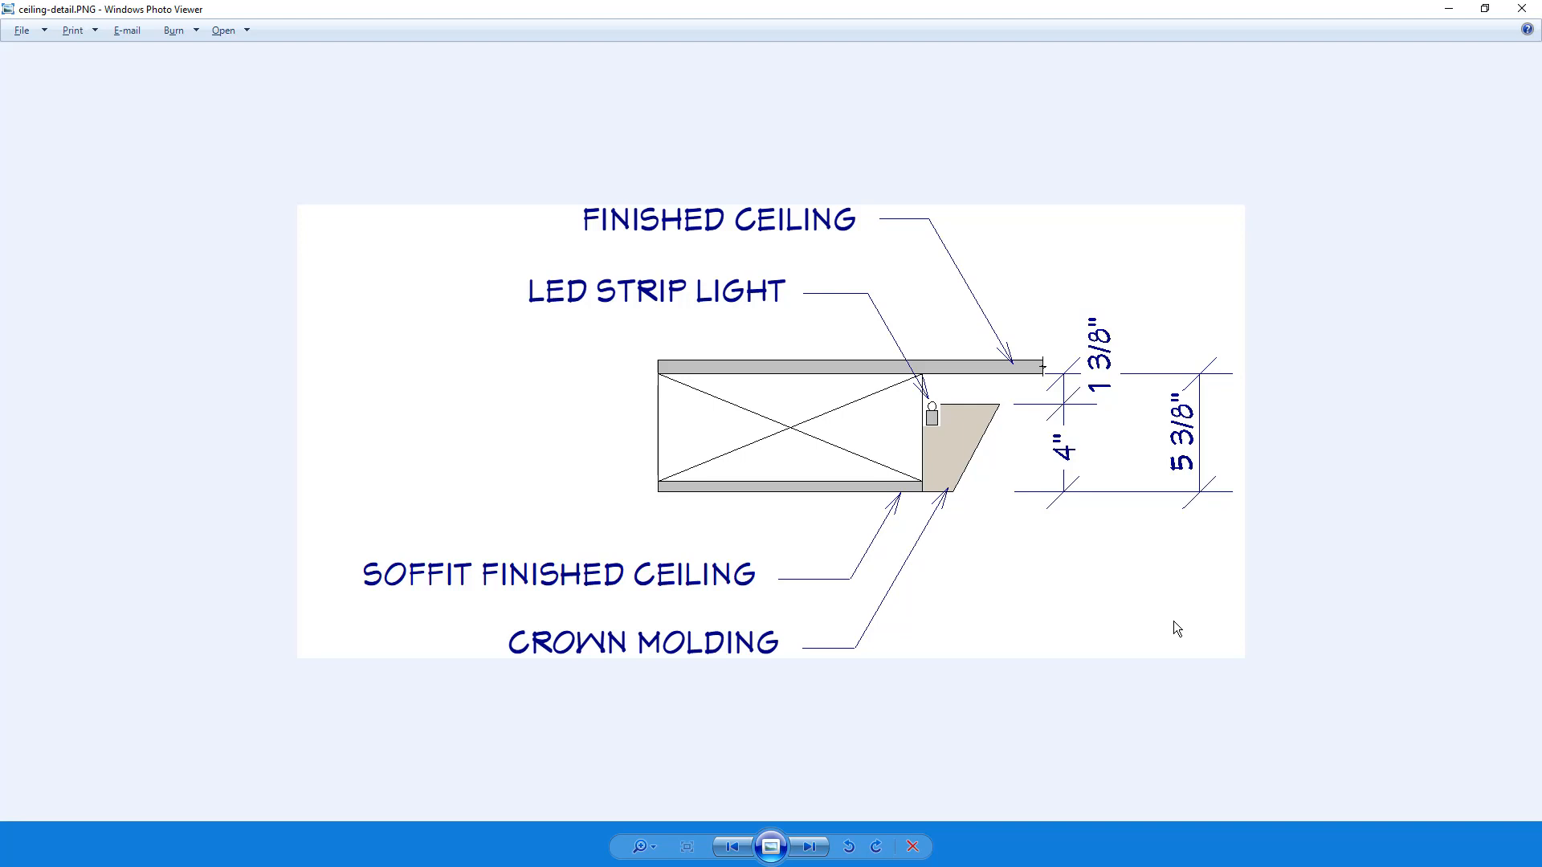
key("alt+Tab")
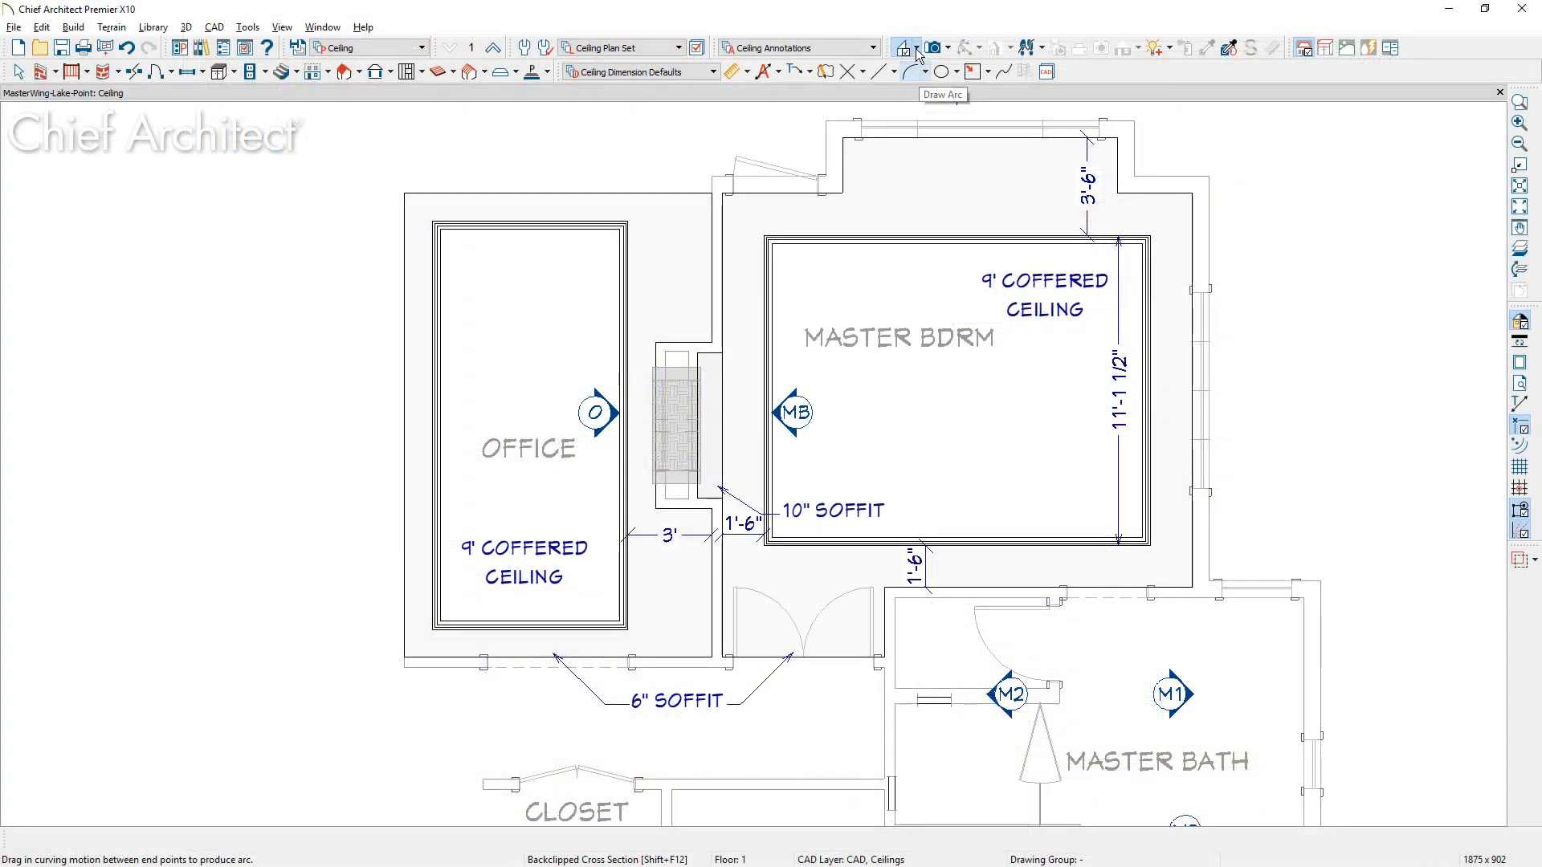
Create a backclipped cross section through the master bedroom looking toward the fireplace wall.
left_click(917, 49)
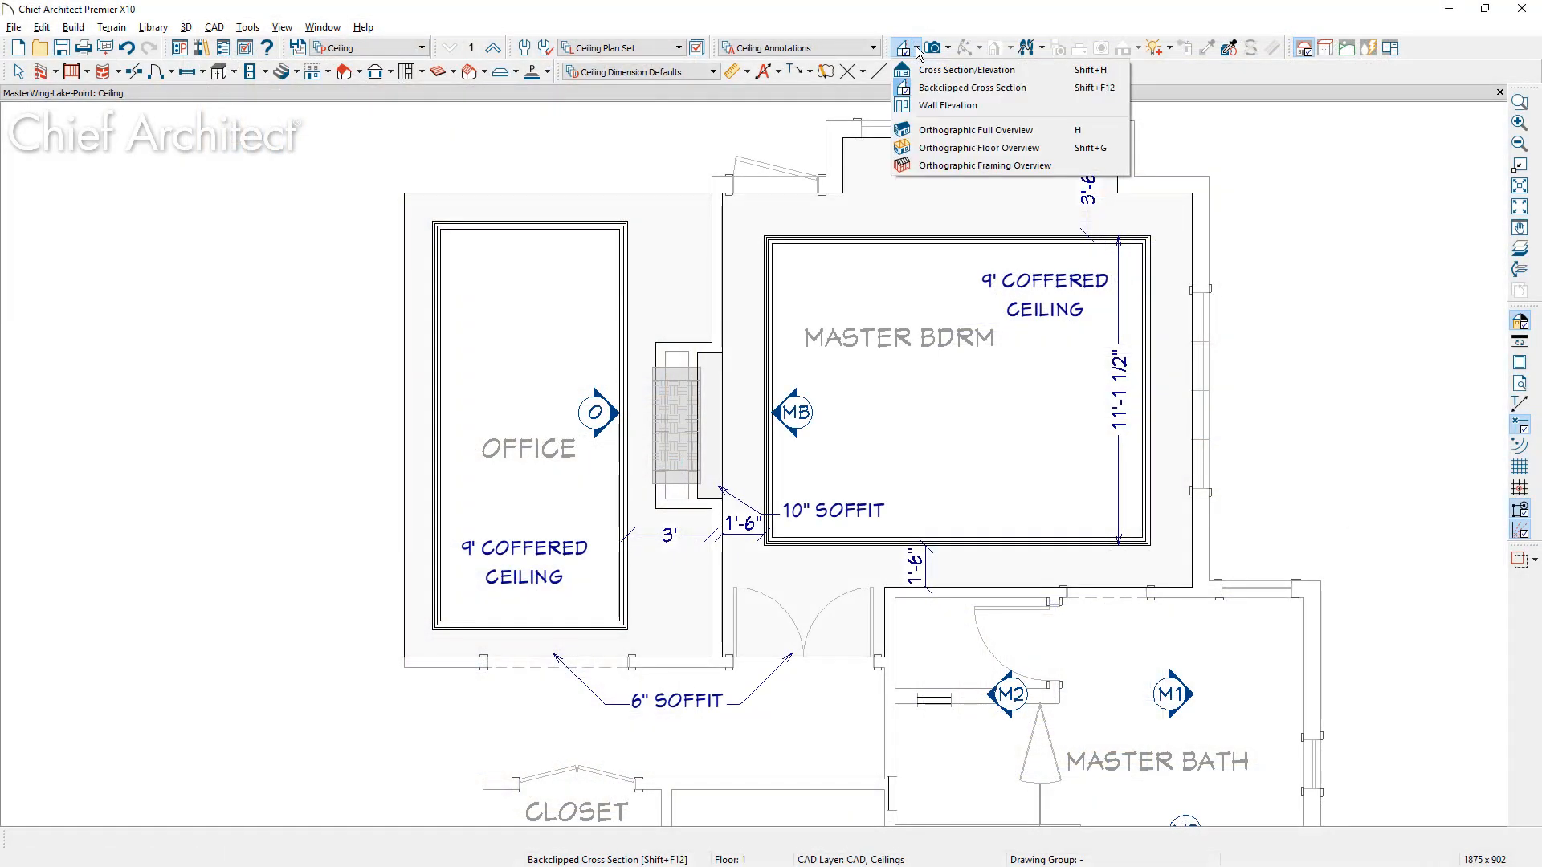
left_click(1004, 88)
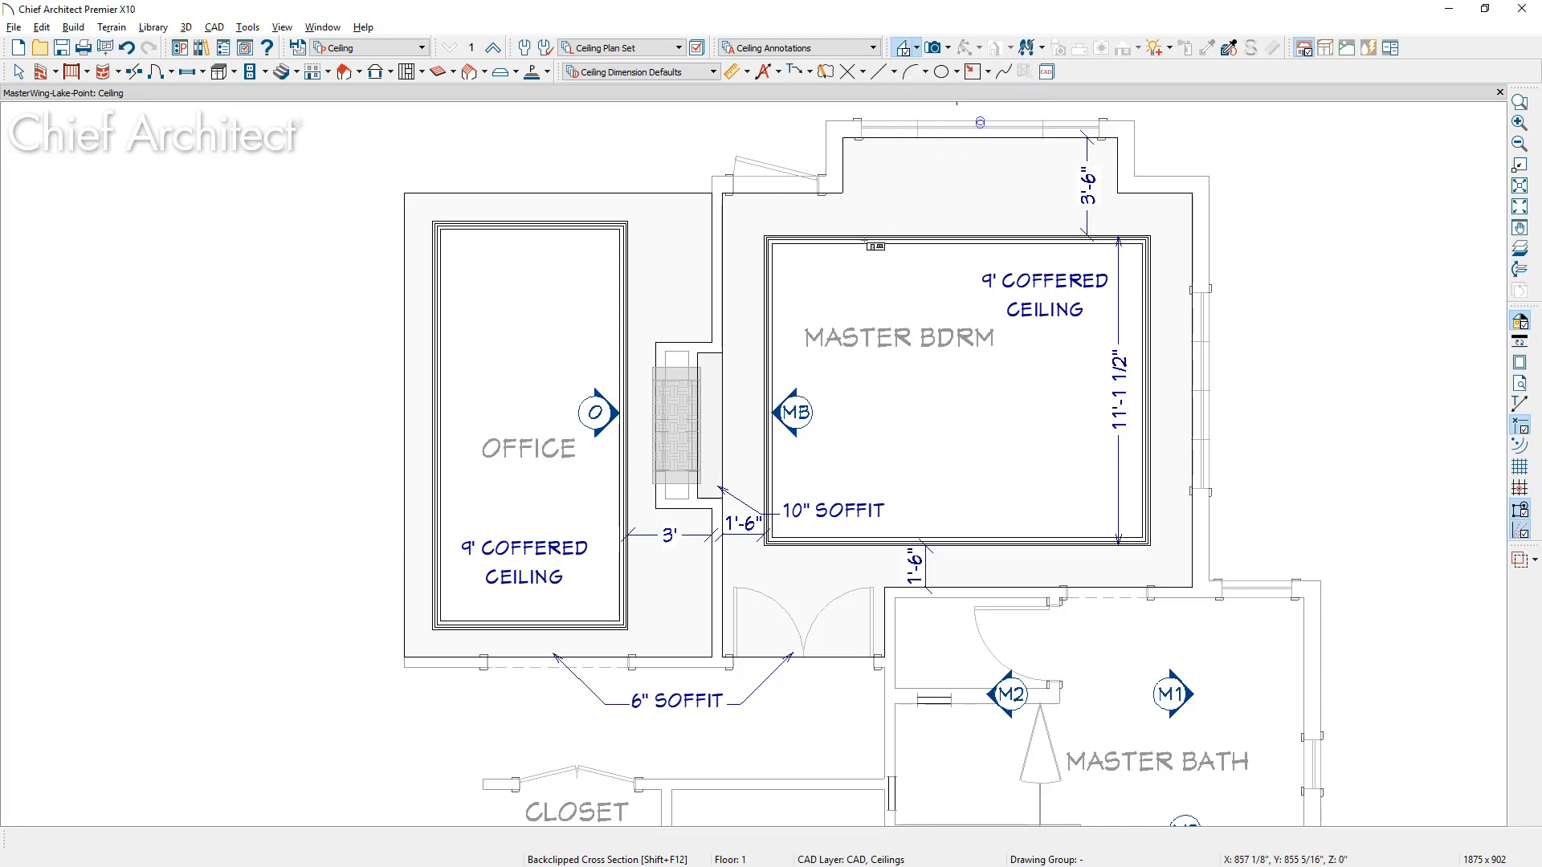
left_click_drag(794, 306, 643, 309)
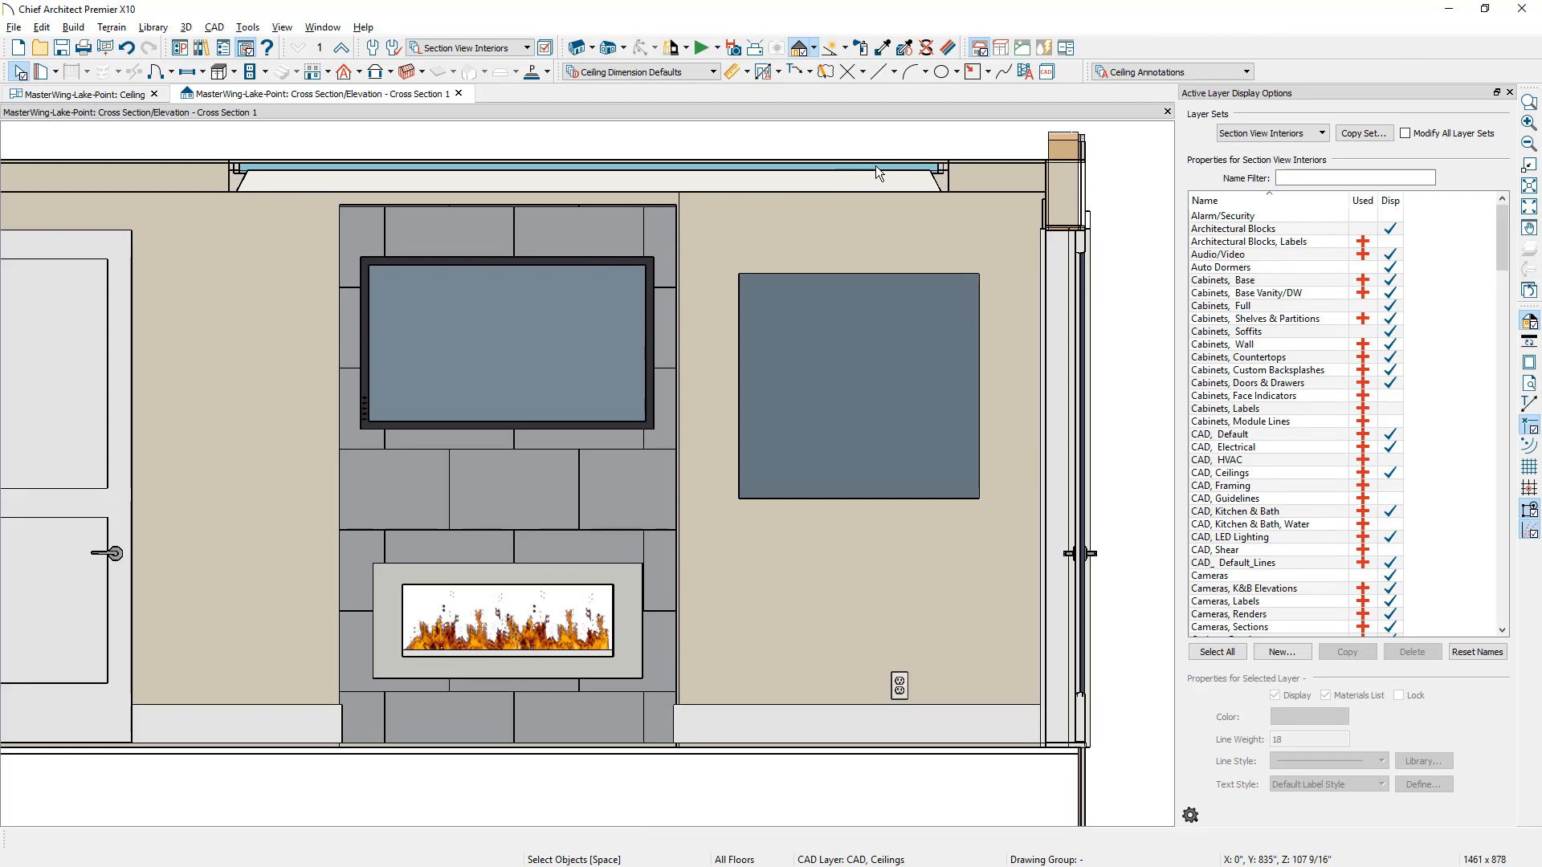
Turn off display of the LED molding polyline's CAD, LED Lighting layer in the cross section.
left_click(907, 169)
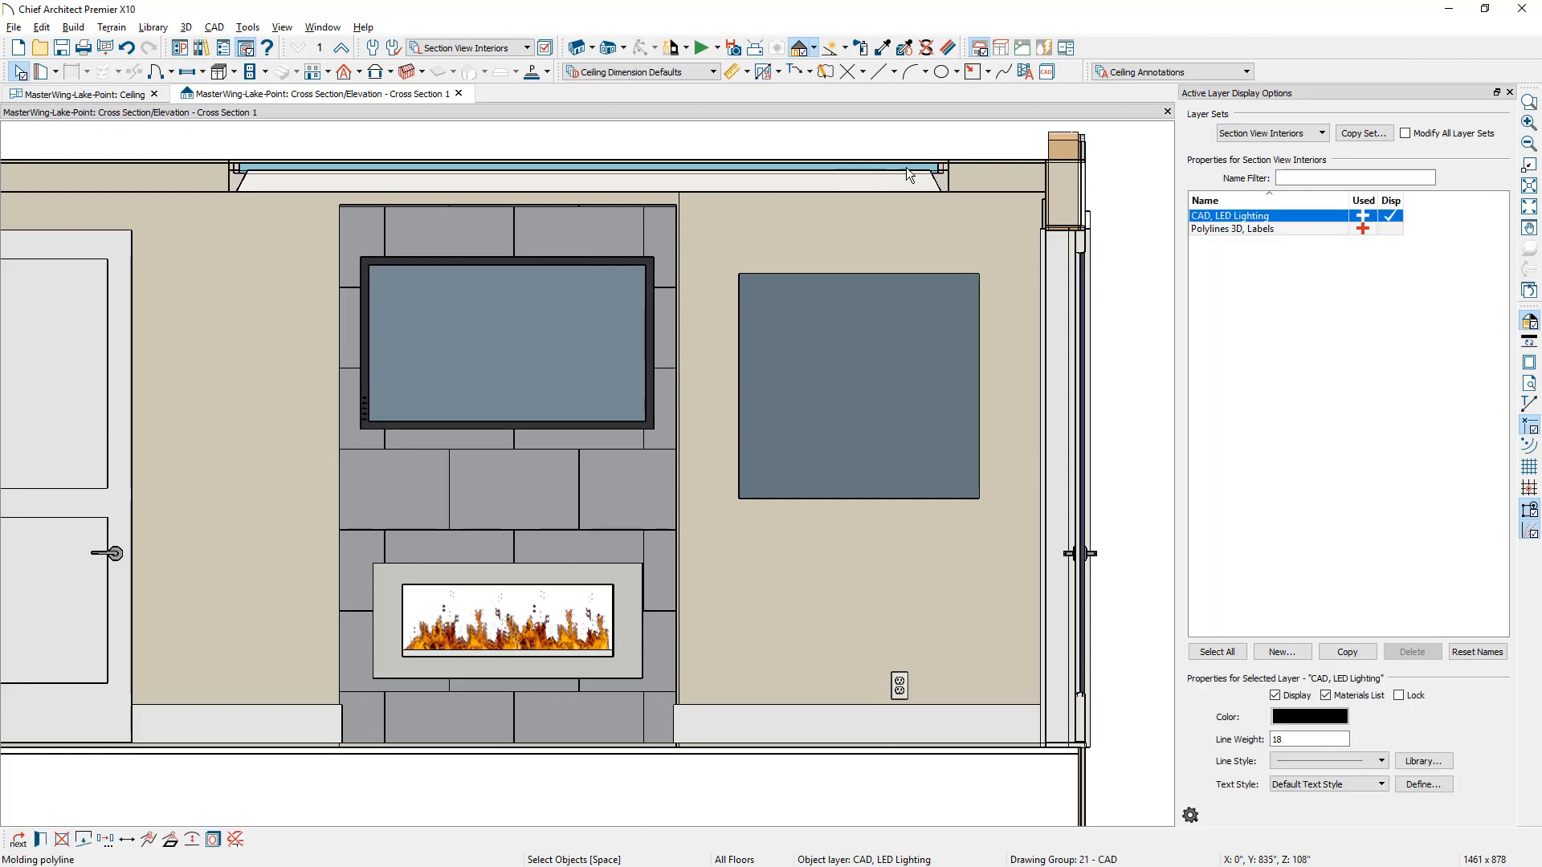
left_click(1390, 218)
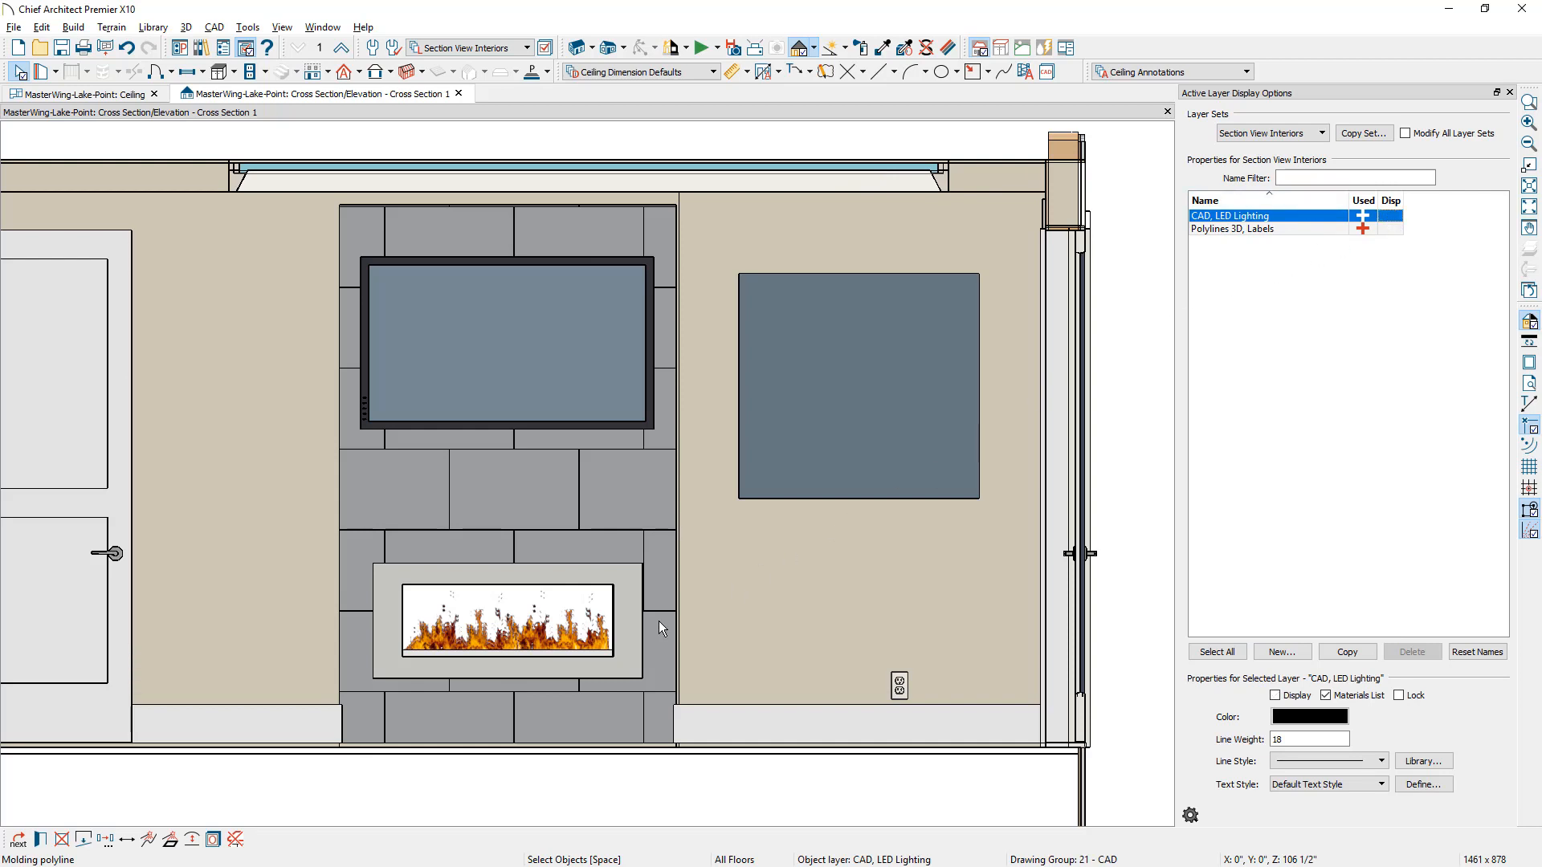
left_click(214, 839)
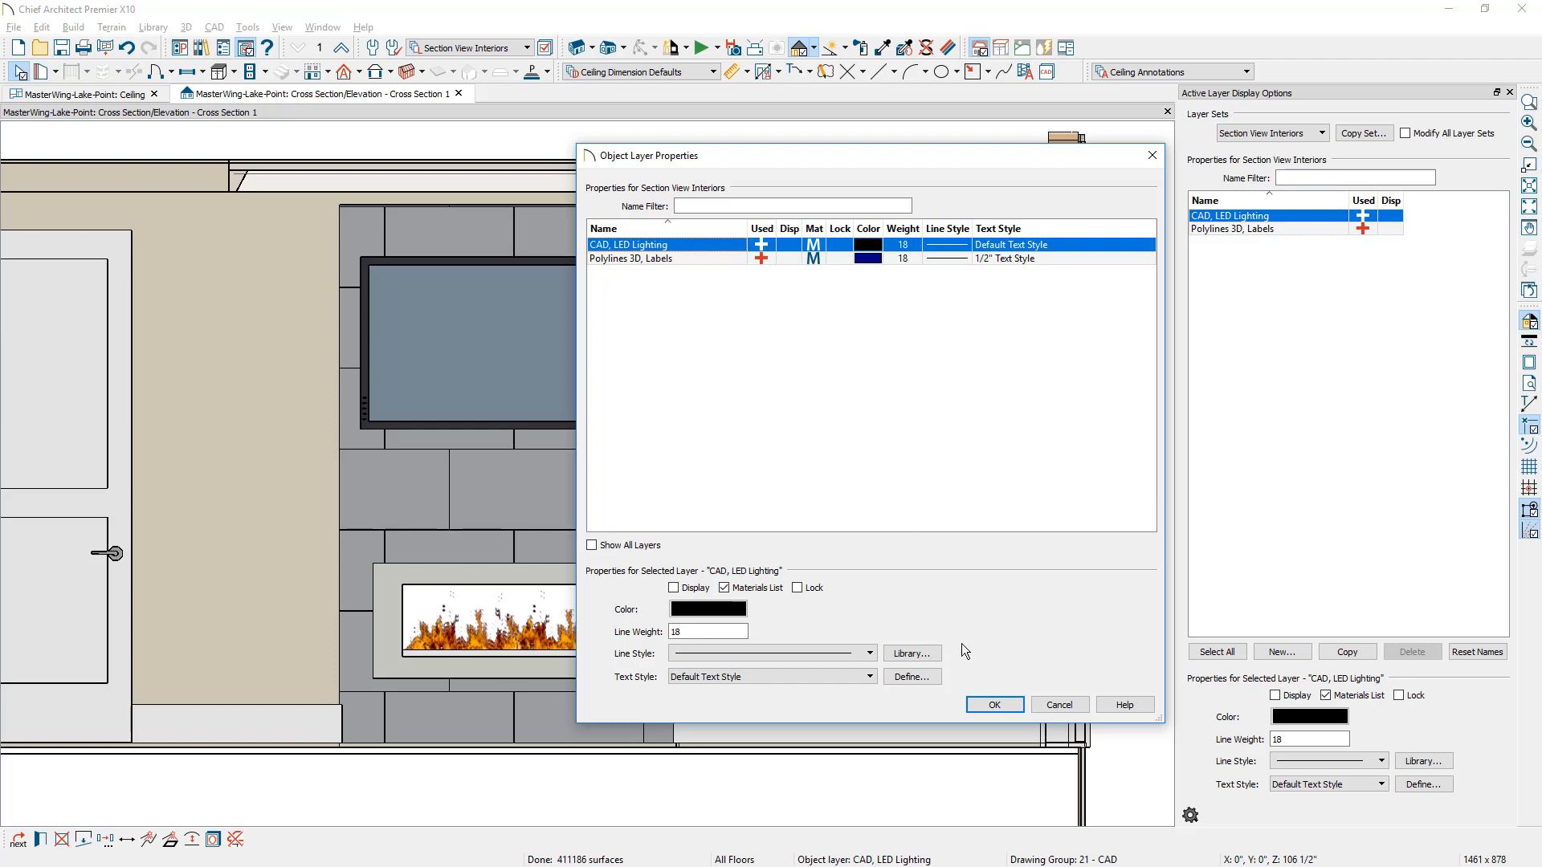
left_click(995, 705)
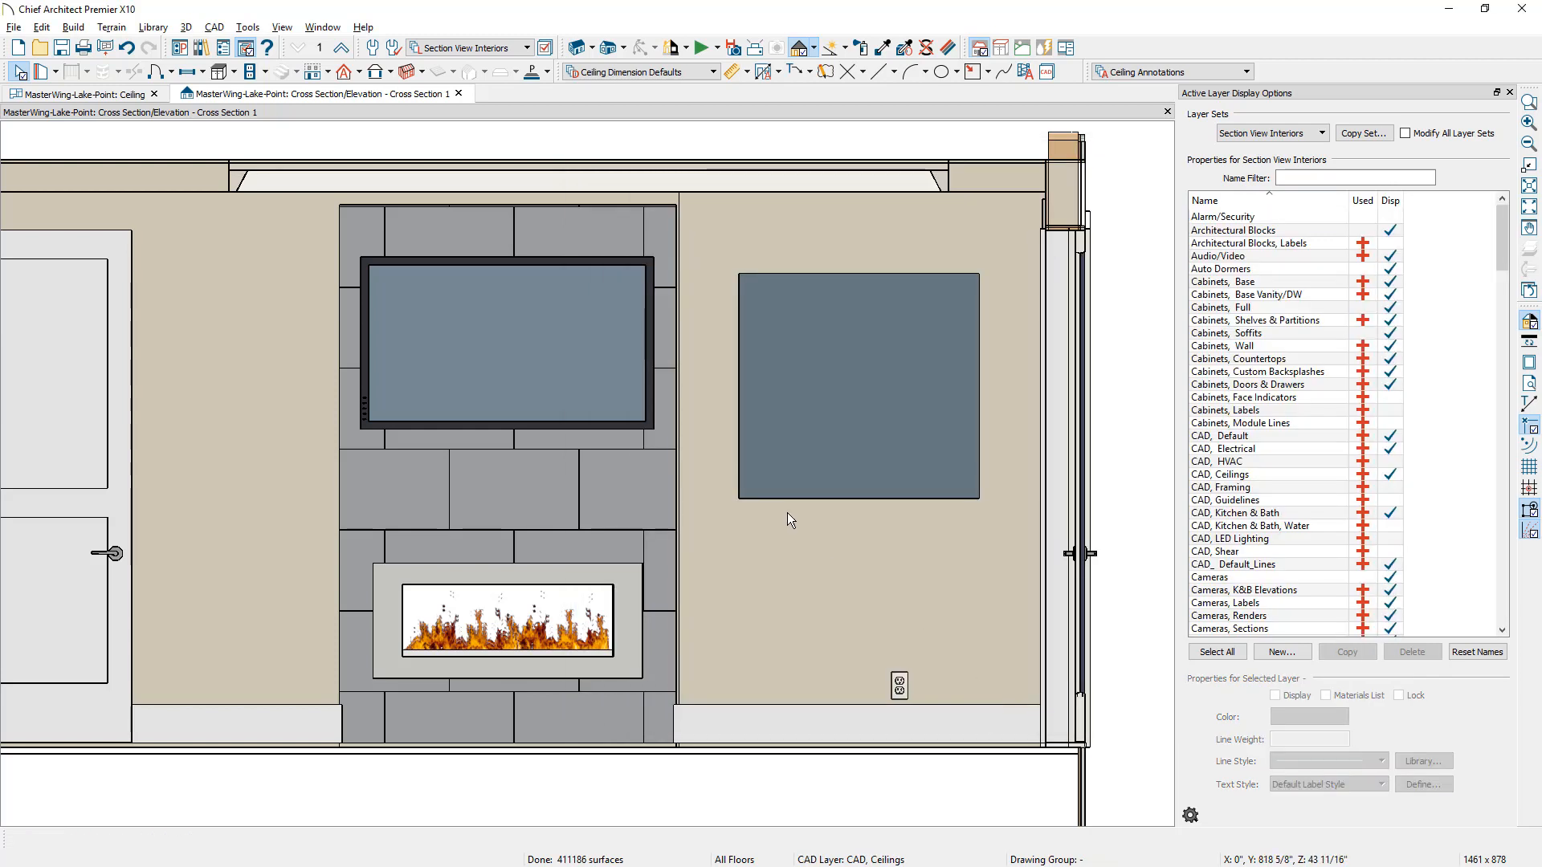
Generate a CAD detail from the cross section view of the tray ceiling.
scroll(905, 263, "up", 6)
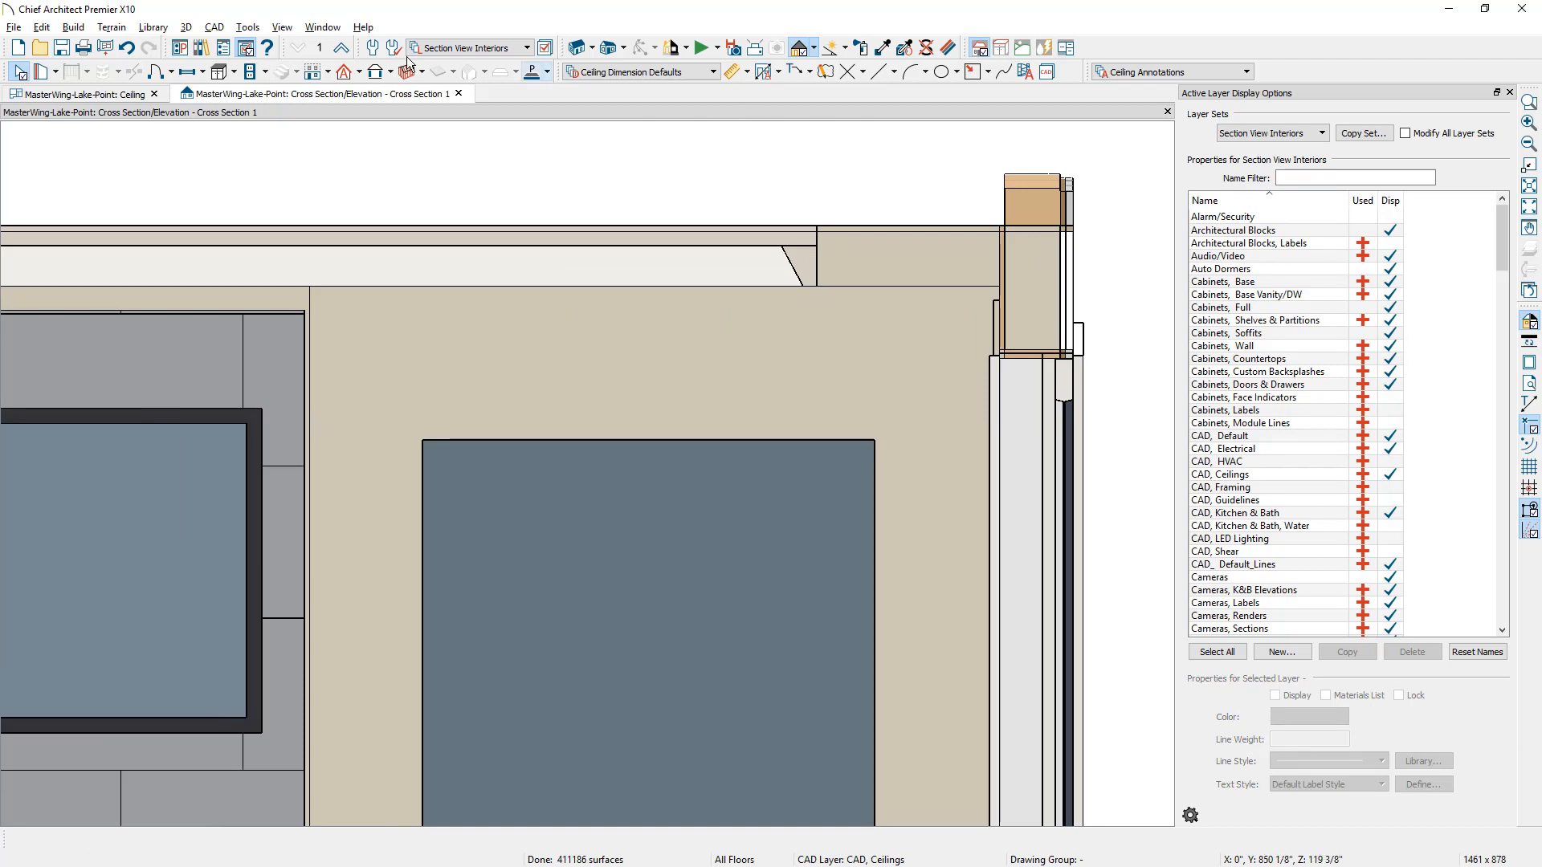
left_click(214, 27)
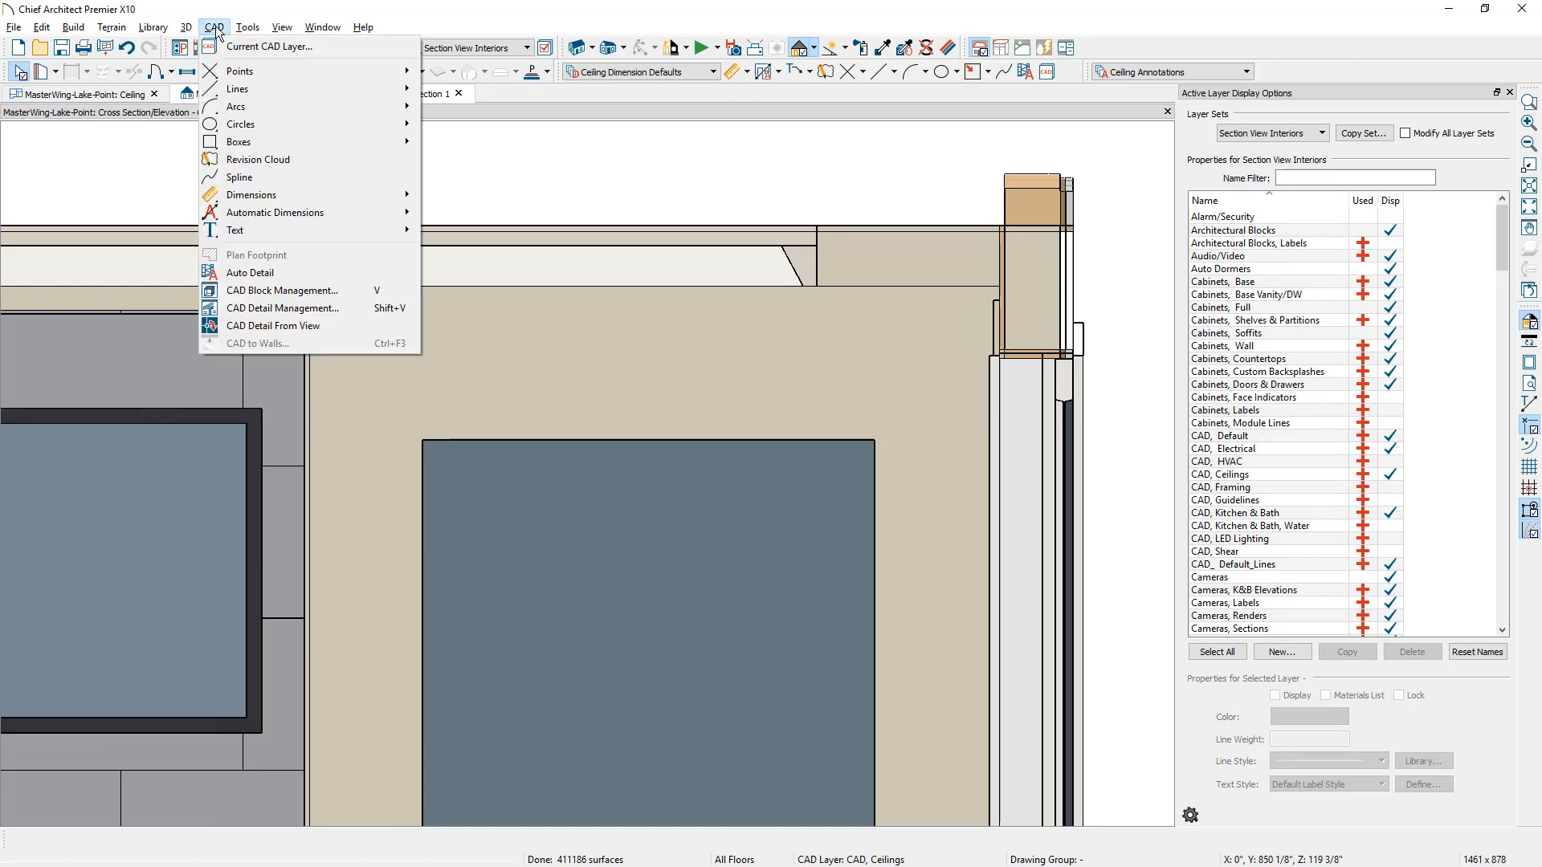
left_click(343, 326)
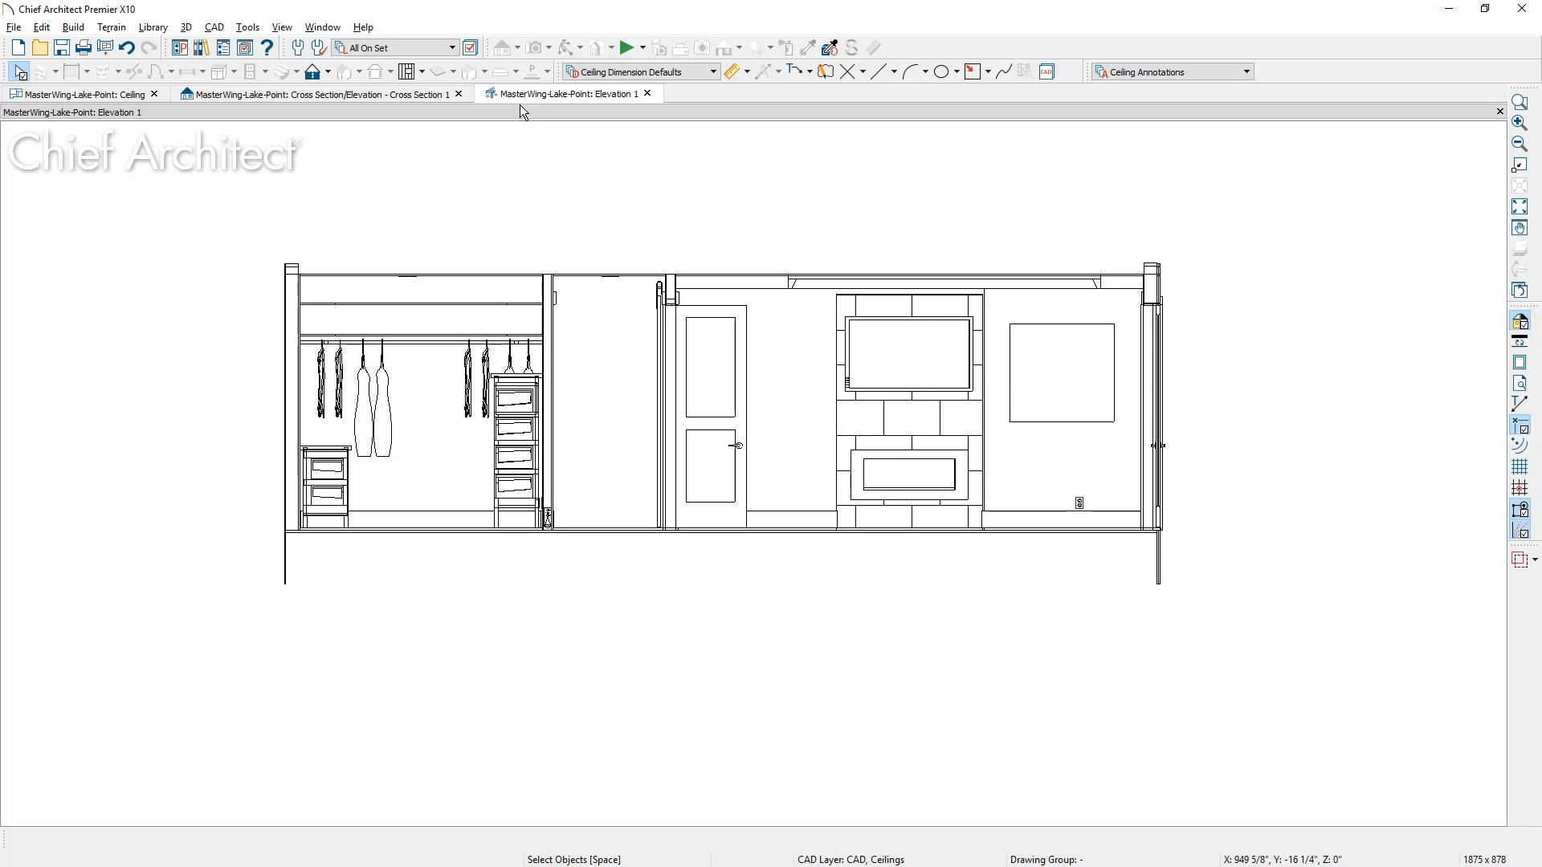
Draw a vertical line about 1'-2 7/8" long across the ceiling beside the crown molding and trim the ceiling lines back to it.
scroll(1187, 275, "up", 5)
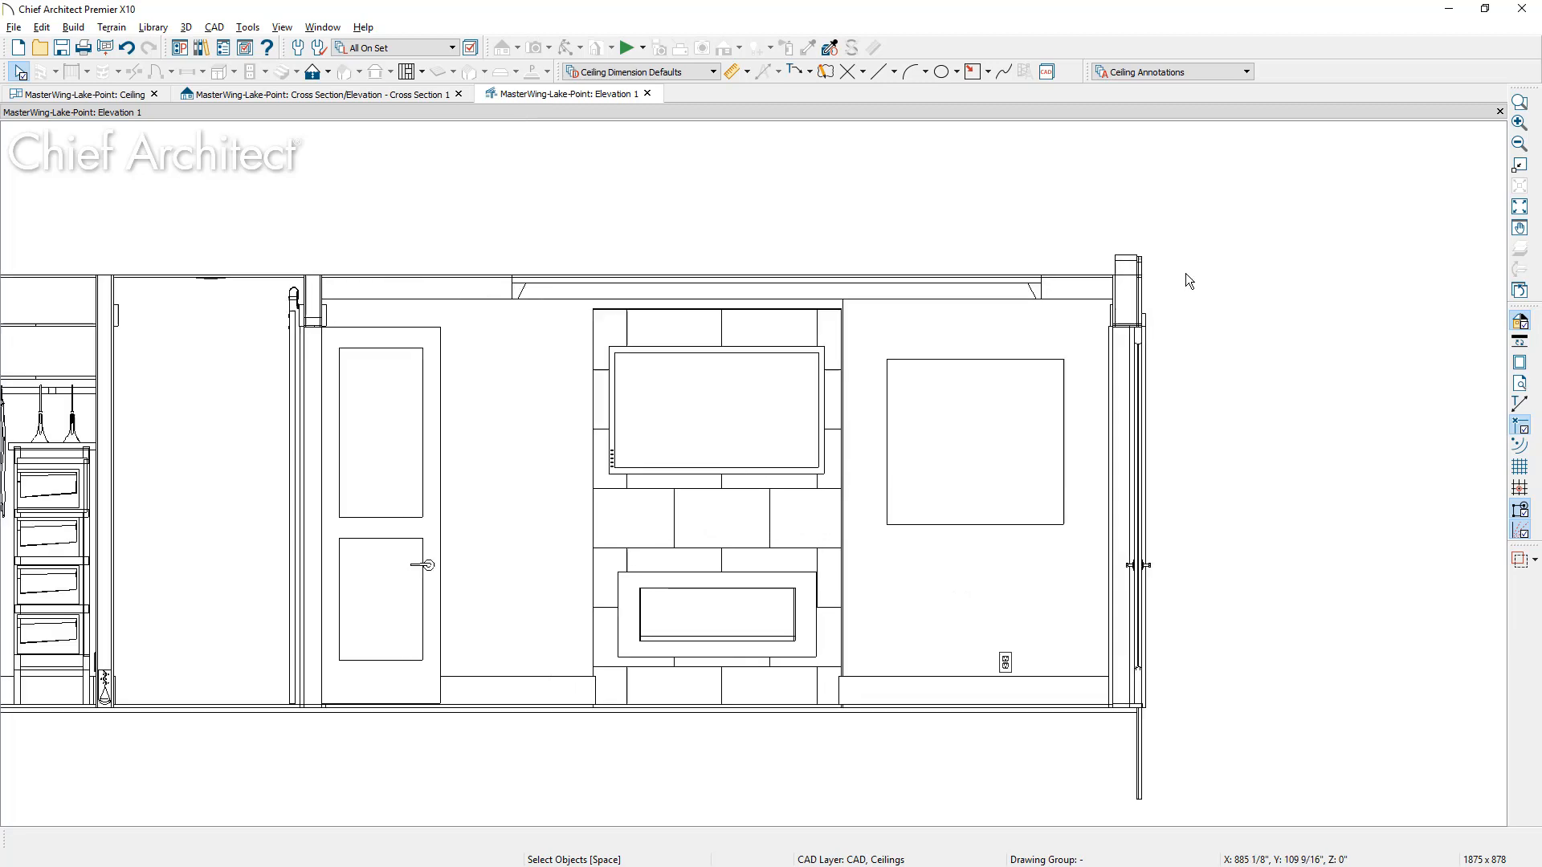
scroll(1057, 289, "up", 3)
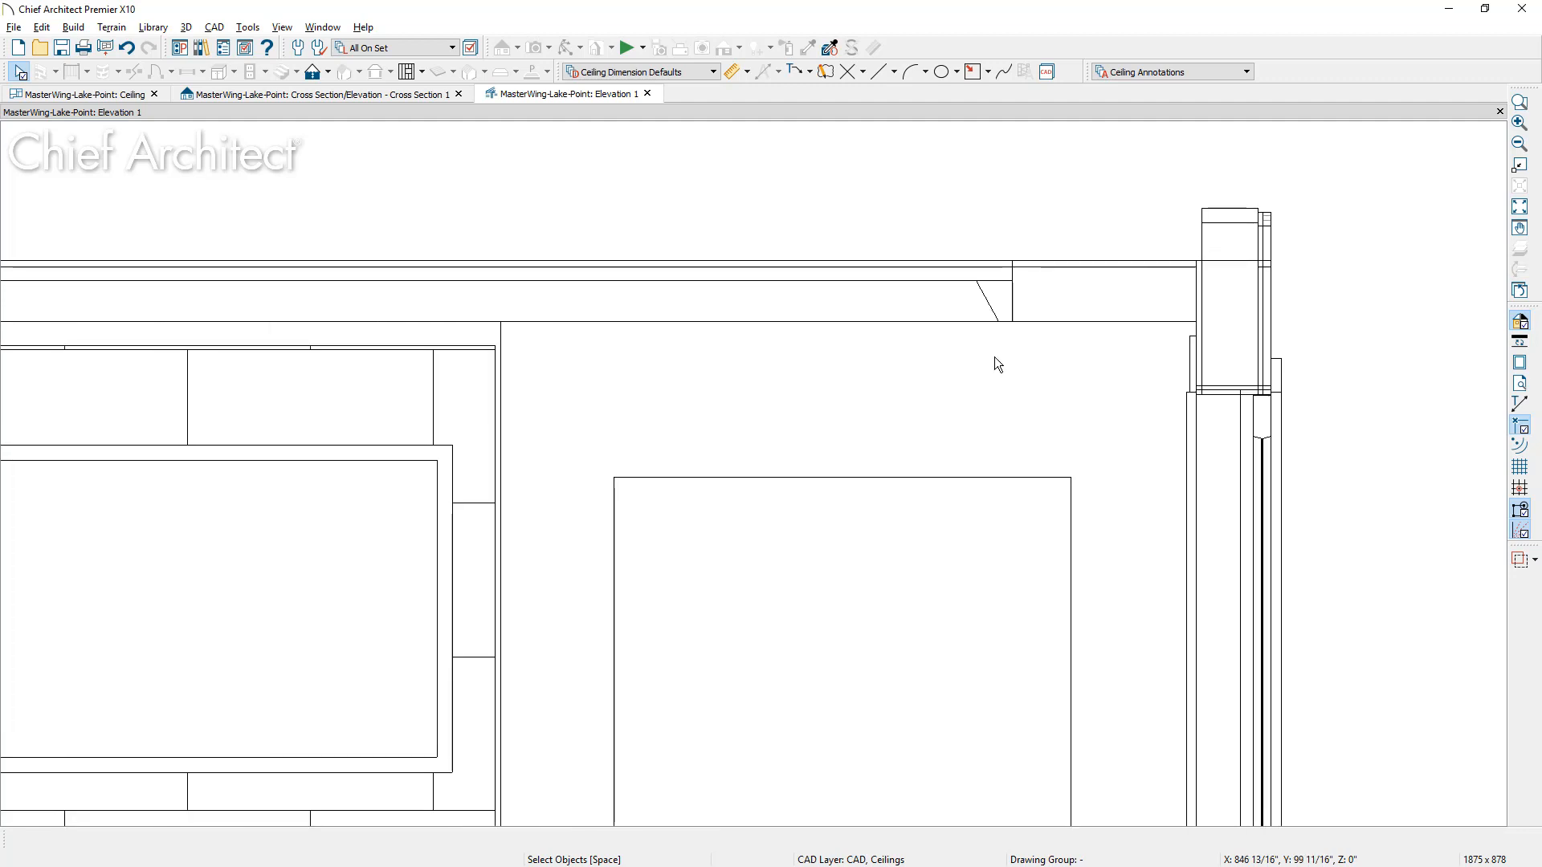
left_click(881, 71)
left_click_drag(889, 225, 895, 376)
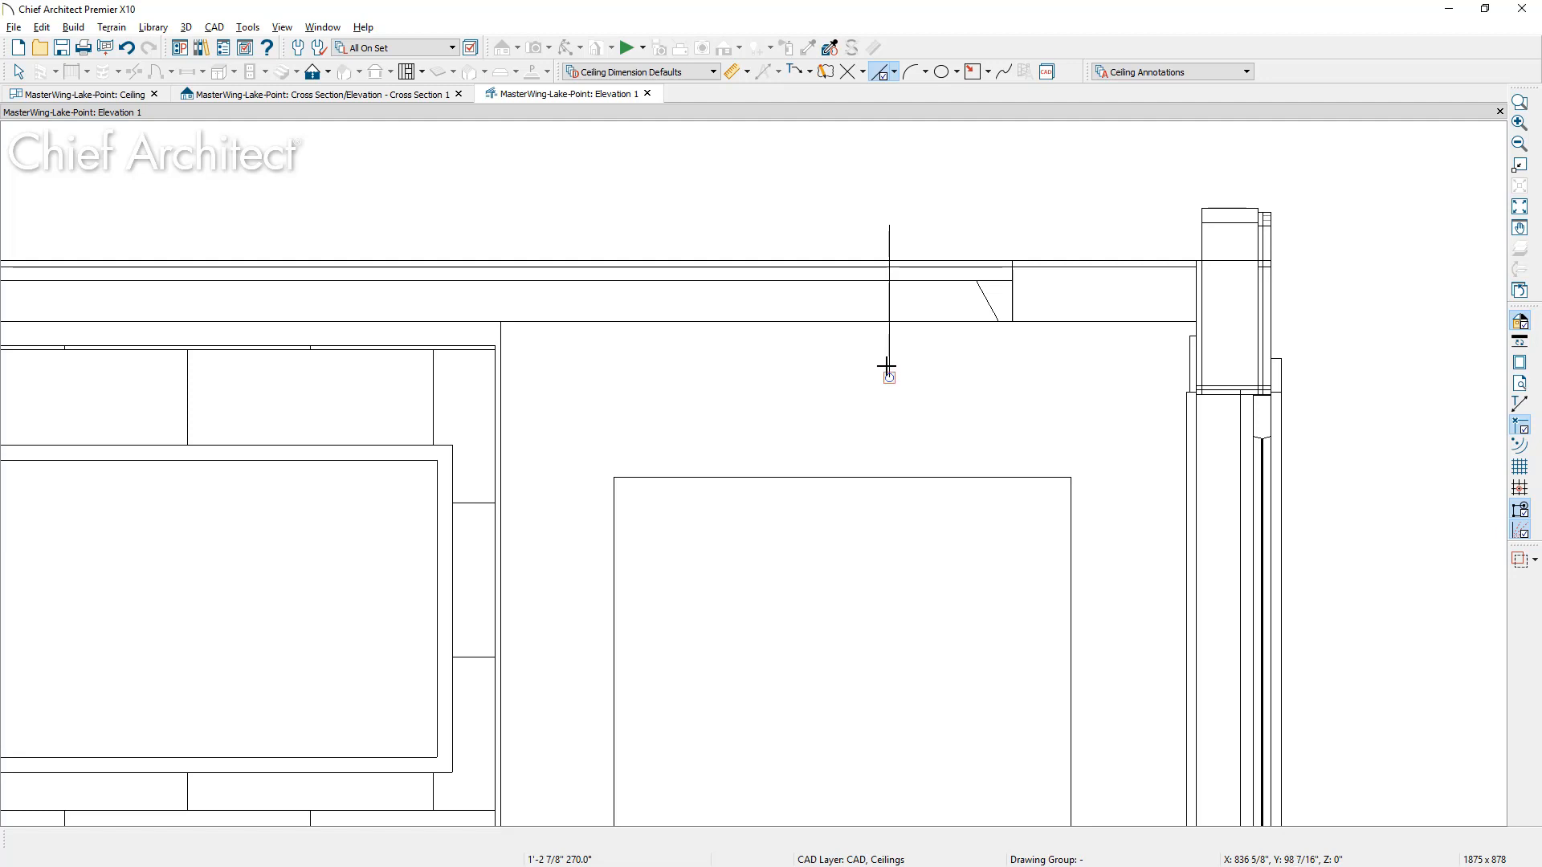
left_click(887, 357)
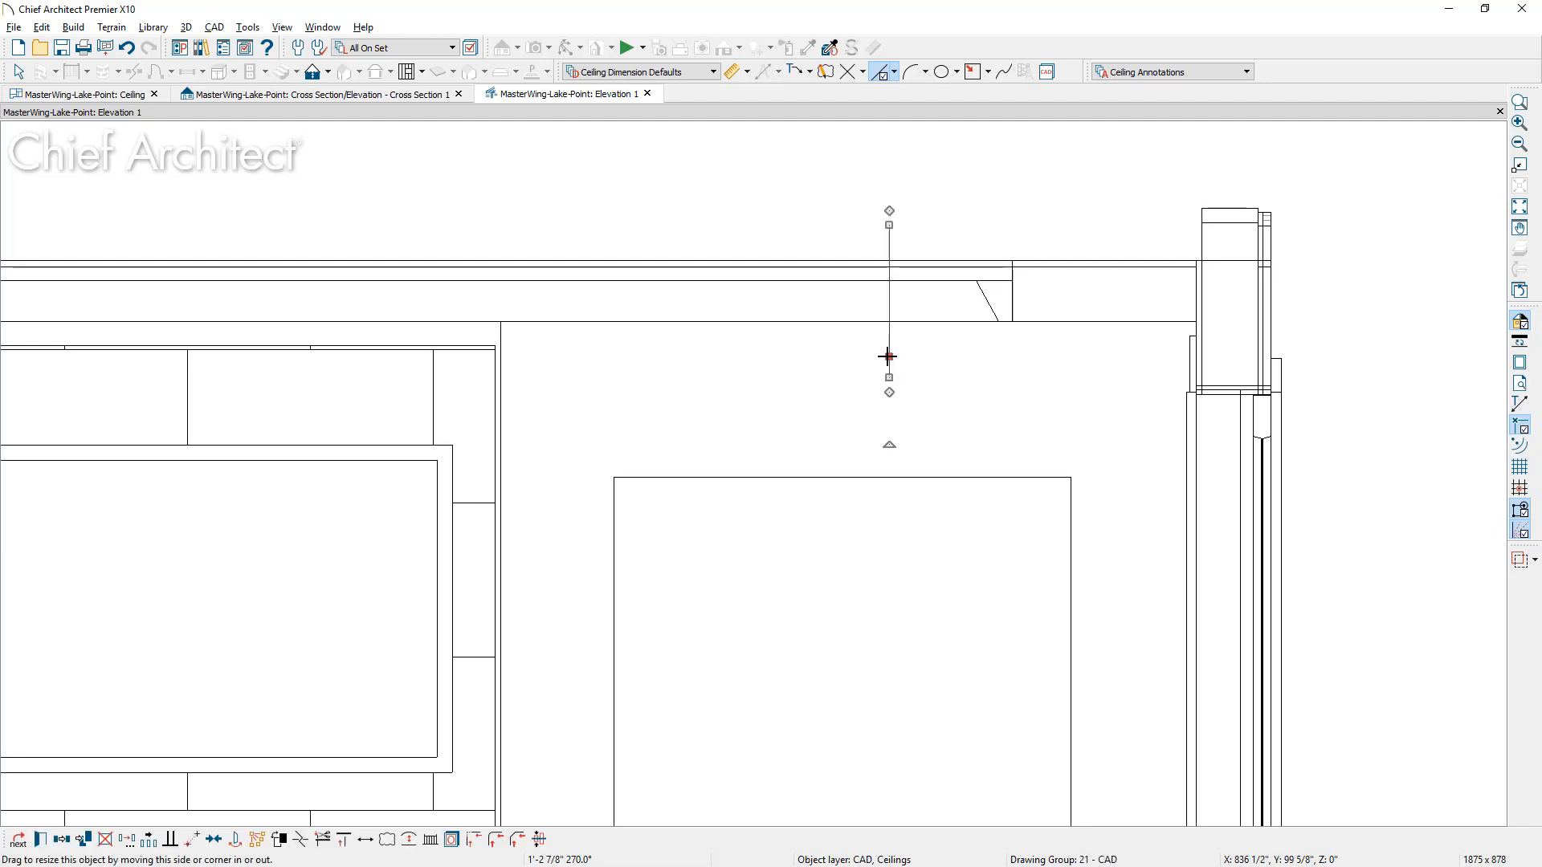
left_click(323, 840)
left_click_drag(816, 200, 805, 387)
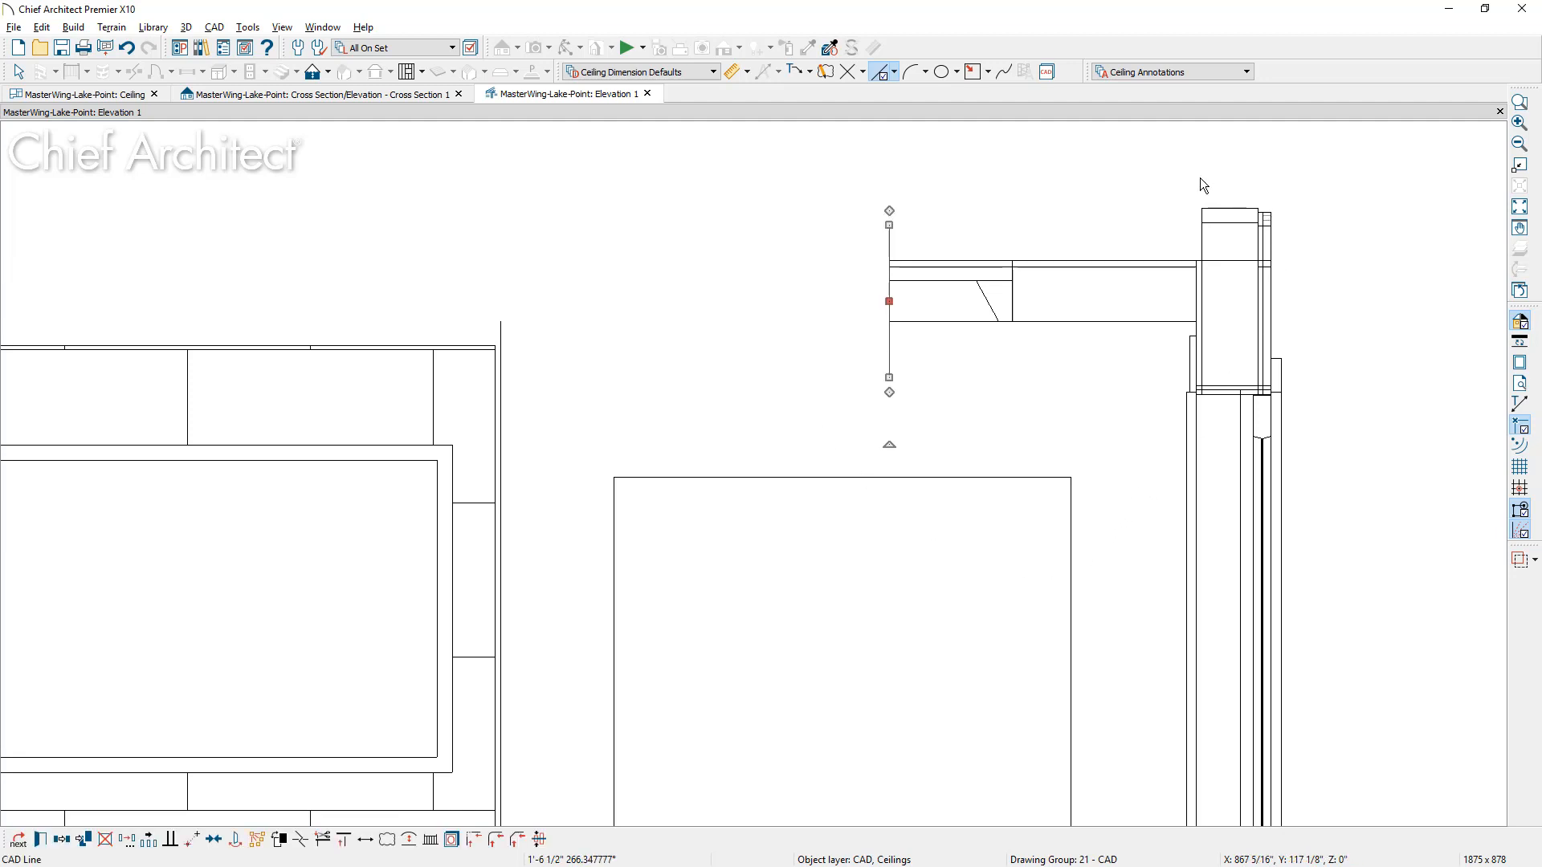
Delete the exterior wall and window linework beyond the soffit, leaving only the ceiling and molding lines there.
key("space")
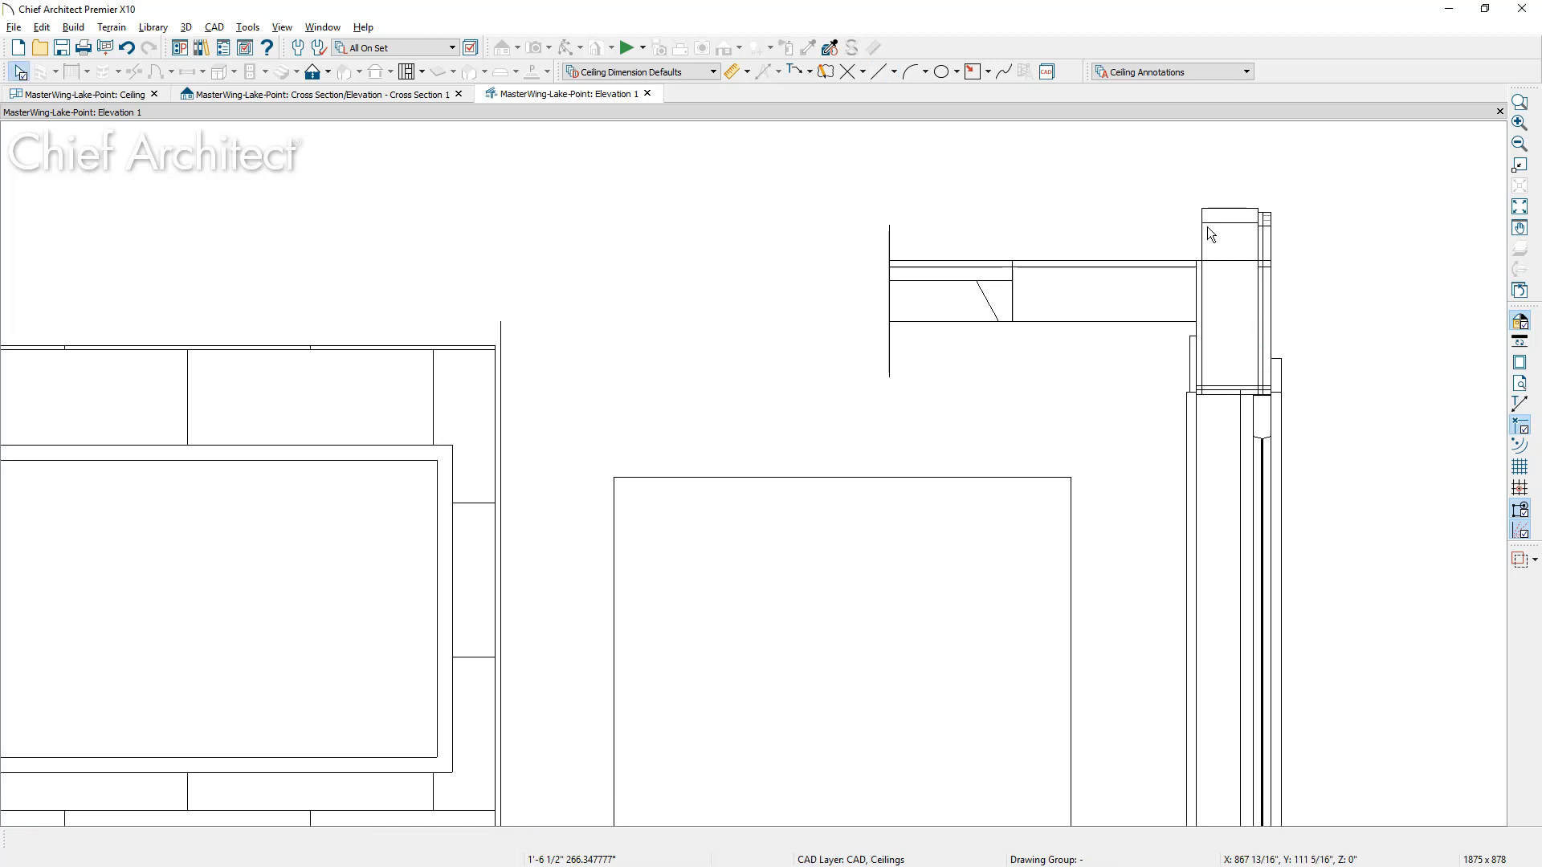
left_click_drag(1197, 176, 1341, 519)
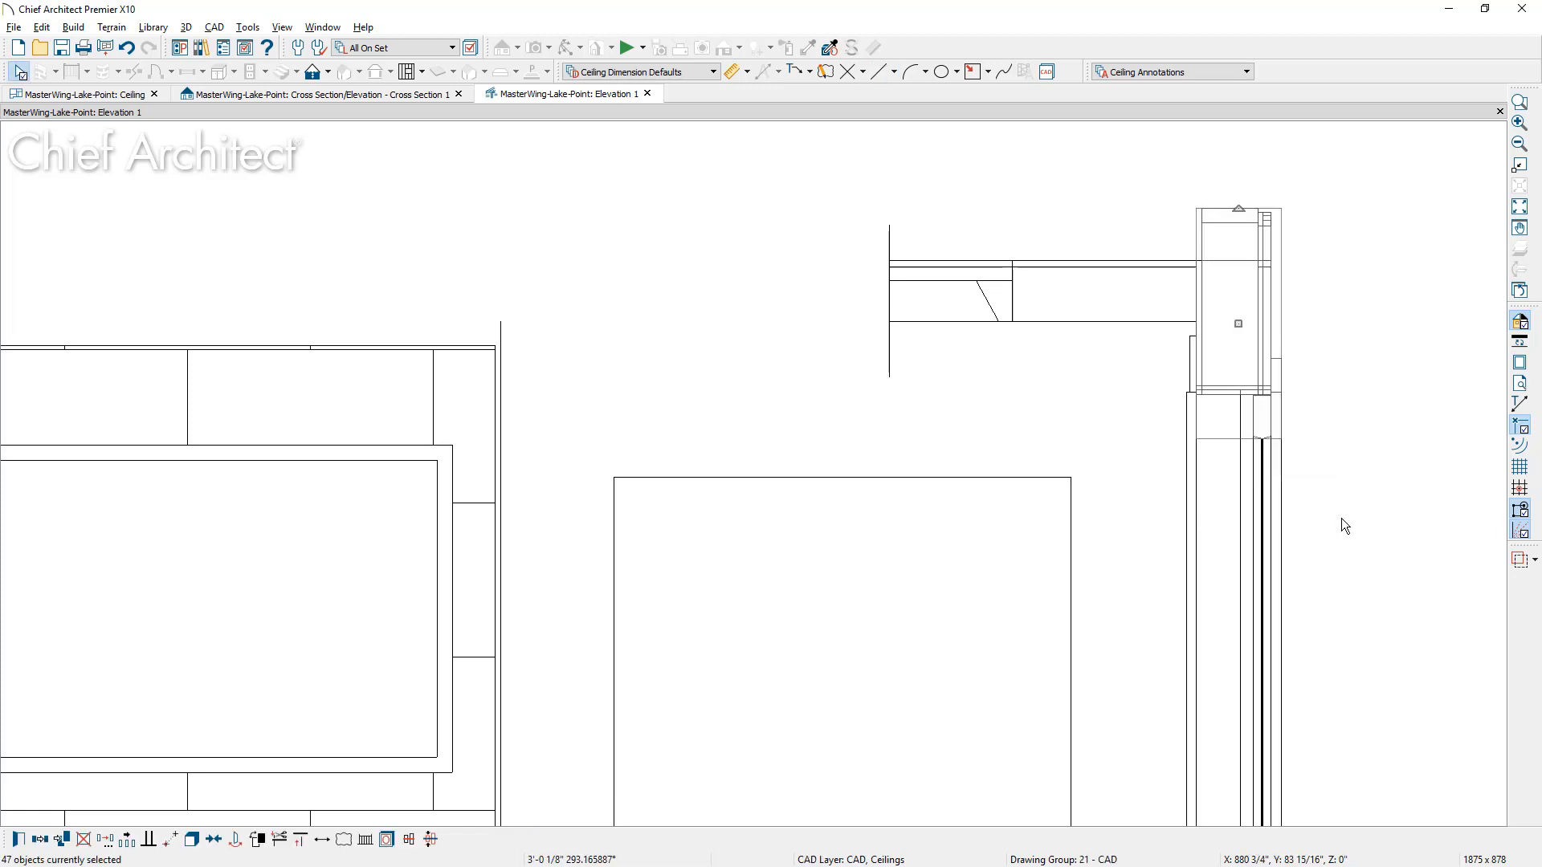
key("Delete")
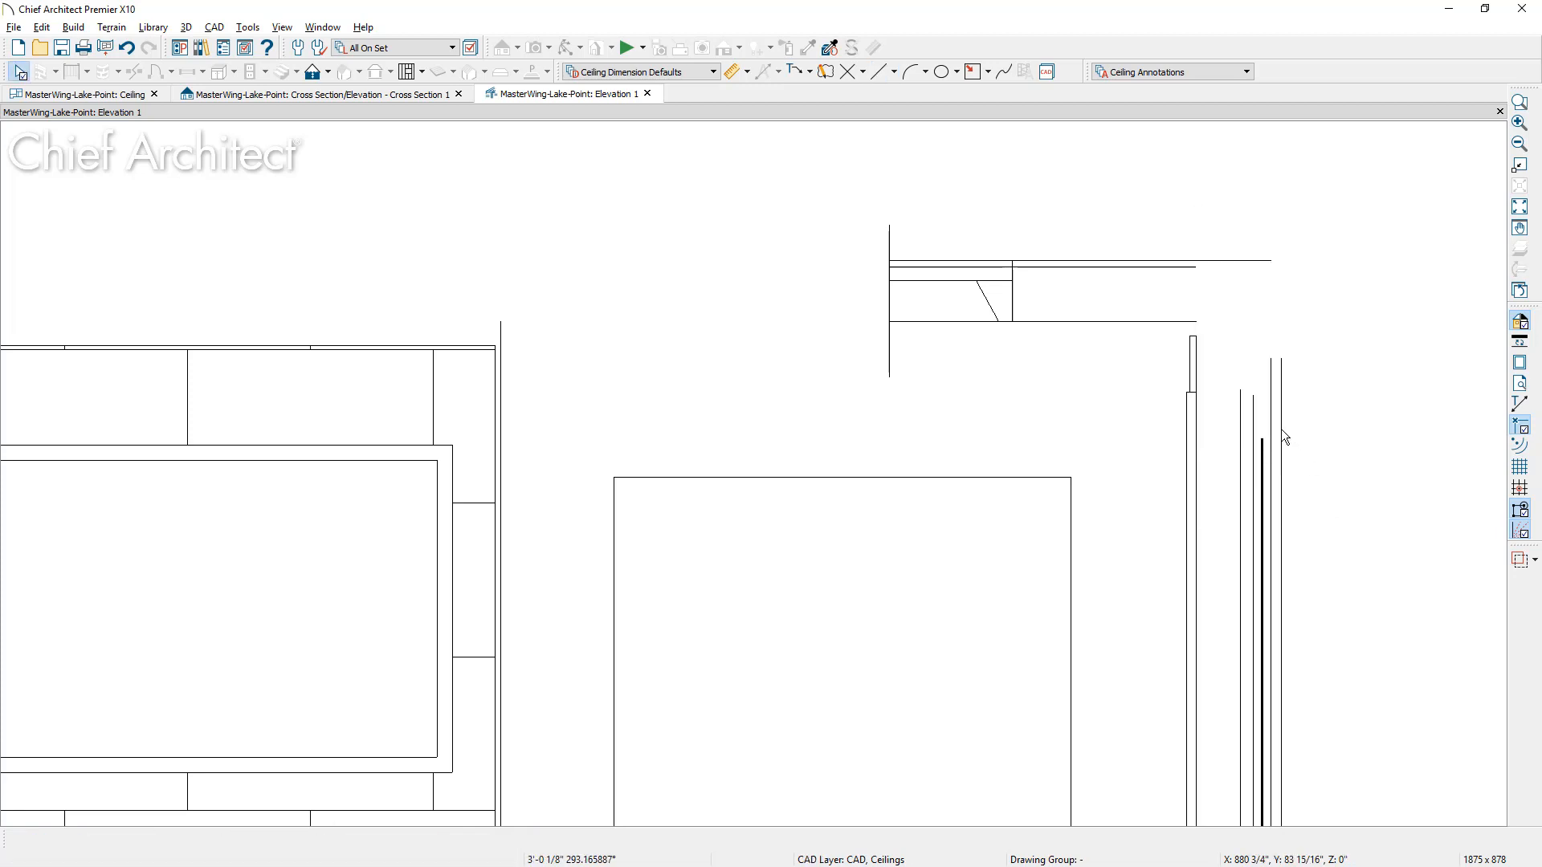
mouse_move(1167, 327)
left_mouse_down()
mouse_move(1300, 435)
mouse_move(1353, 522)
mouse_move(1398, 828)
left_mouse_up()
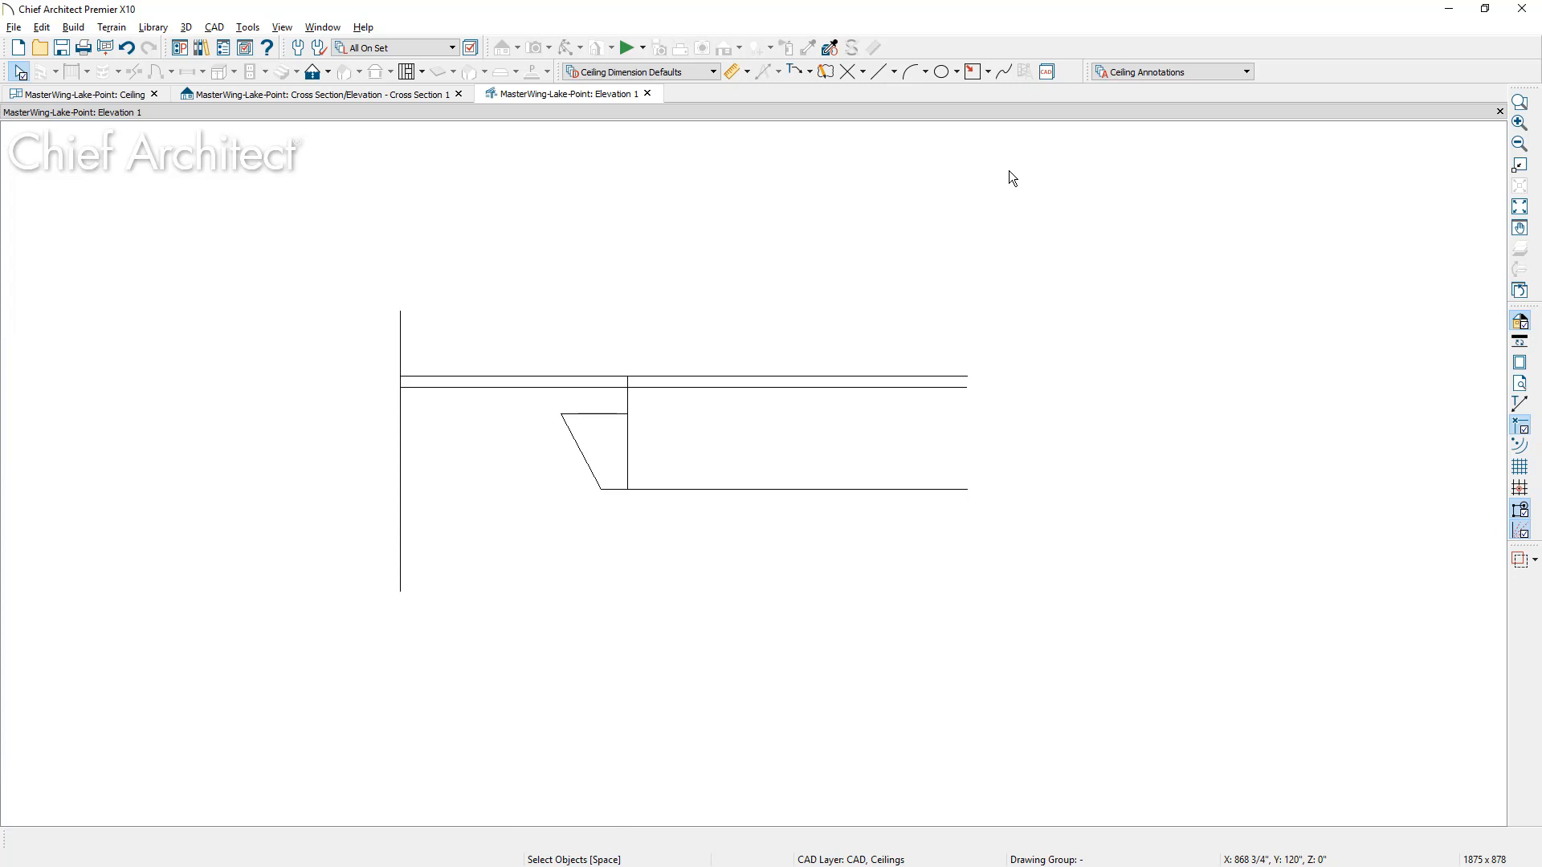
Draw a cross box filling the soffit between the ceiling and its underside, about 1'-6 3/4" on the diagonal.
left_click(990, 72)
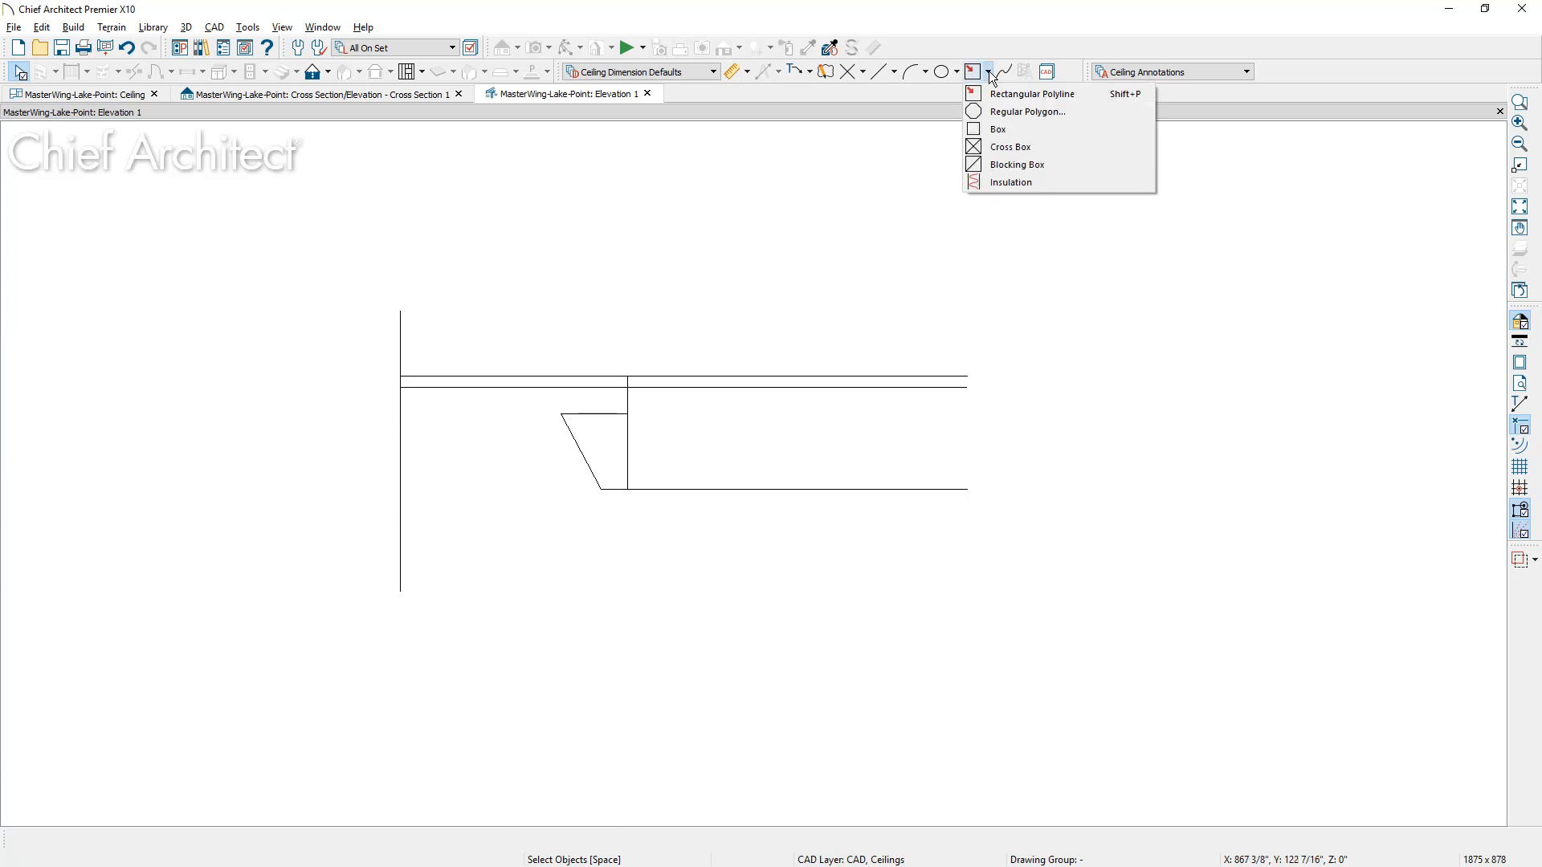
left_click(1044, 148)
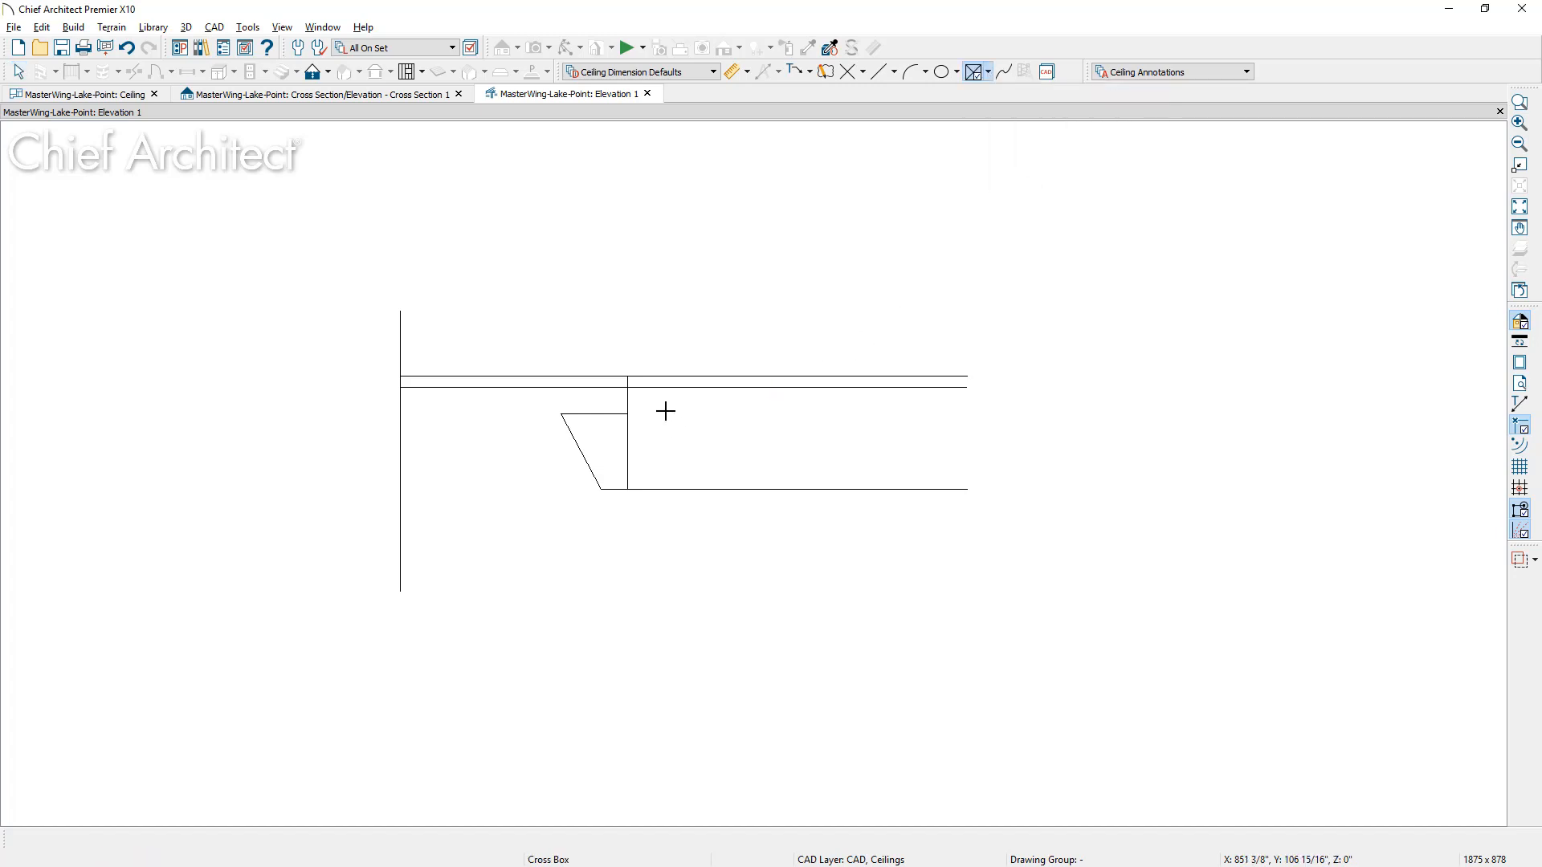
left_click_drag(626, 386, 961, 483)
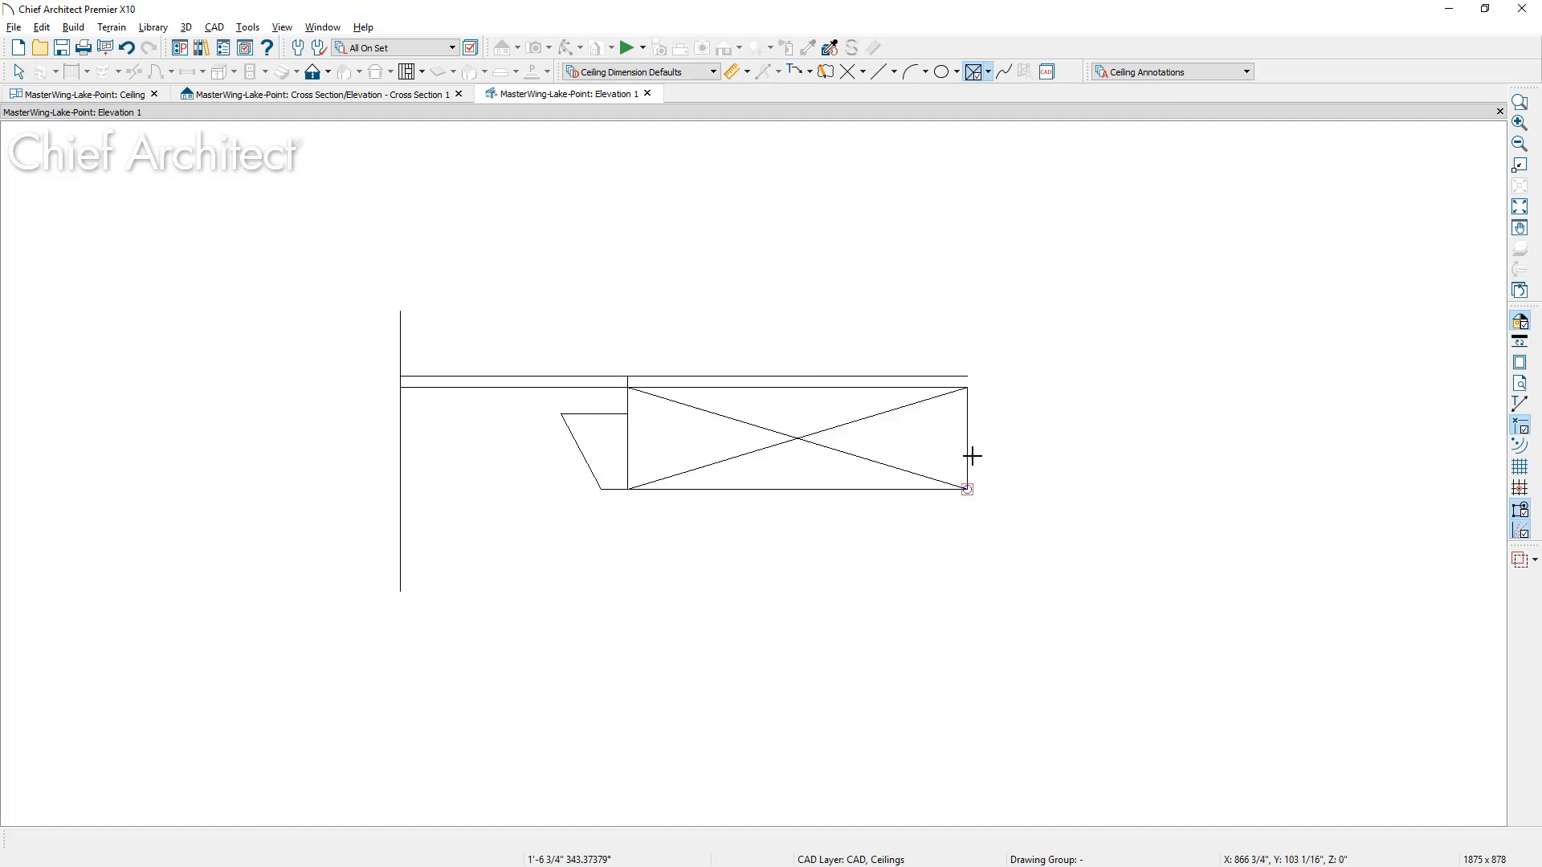
Draw a rectangular polyline about 1'-6" long between the two ceiling lines directly above the cross box.
left_click(987, 73)
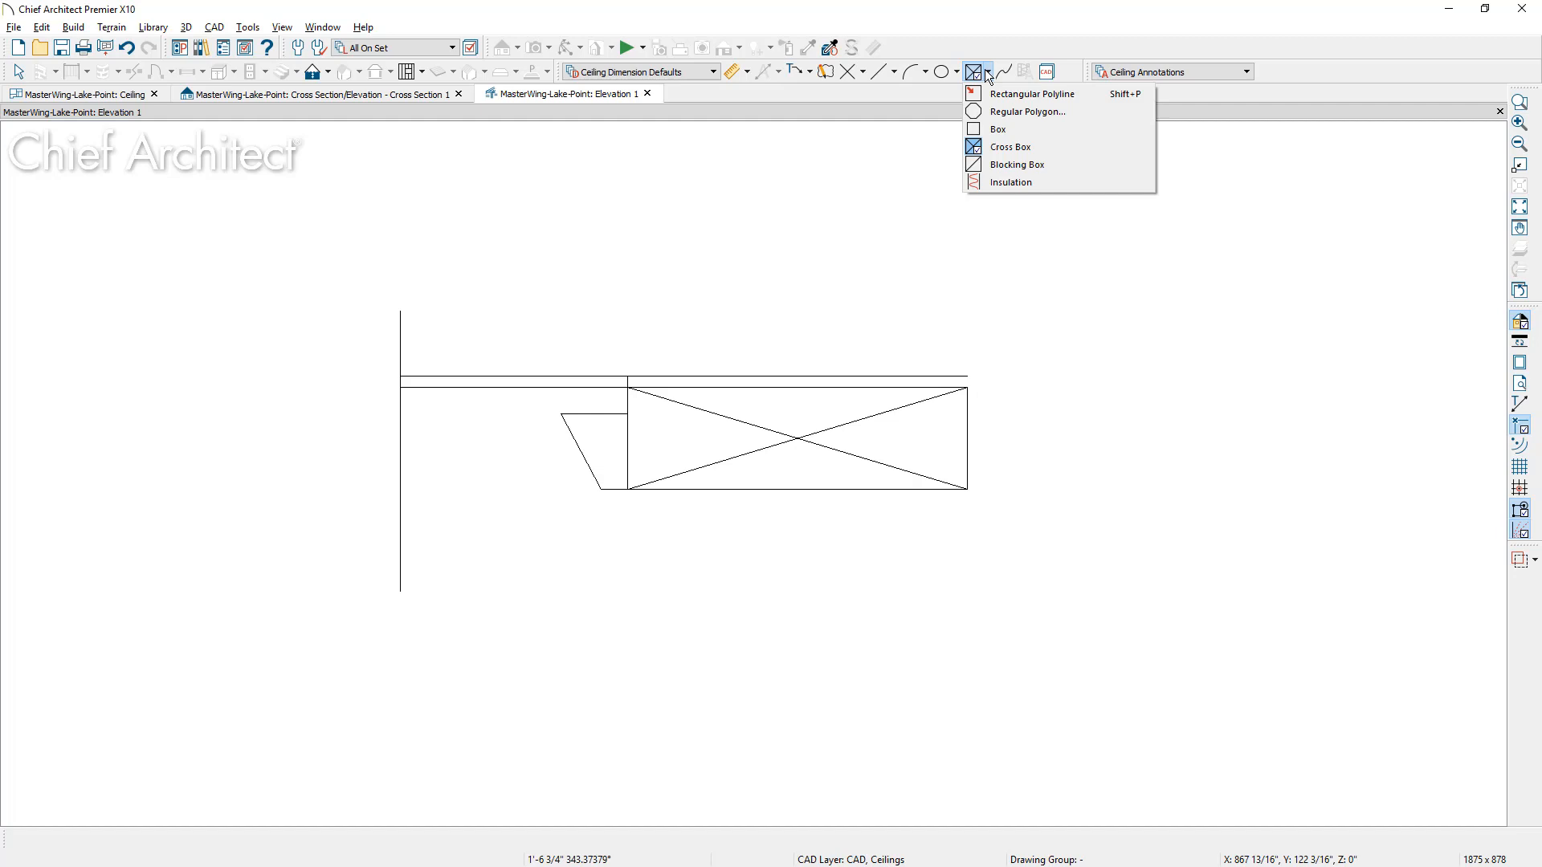
left_click(1032, 94)
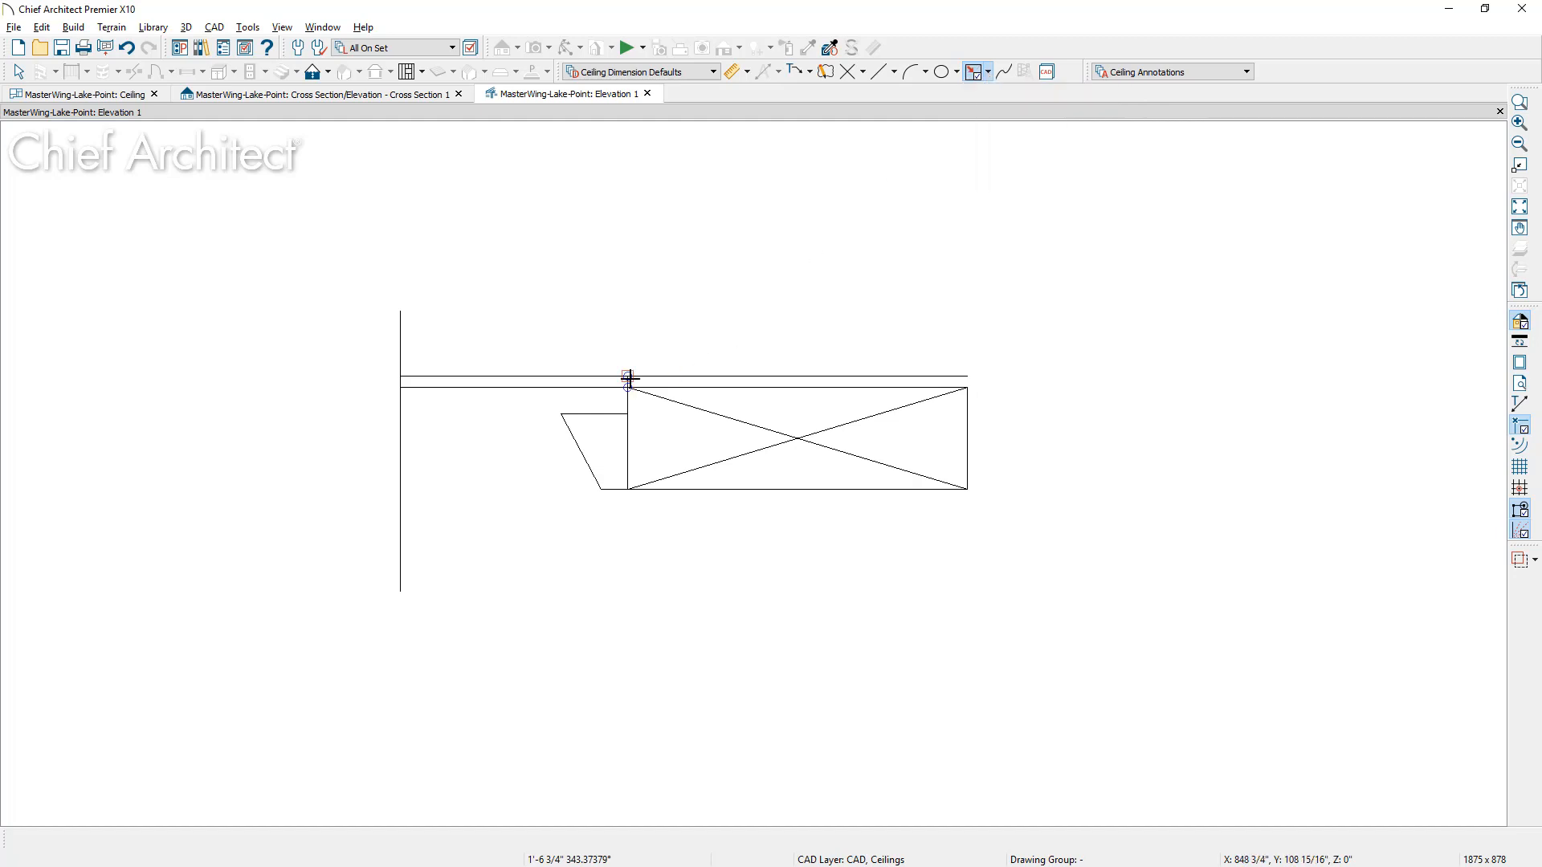
left_click_drag(629, 378, 968, 384)
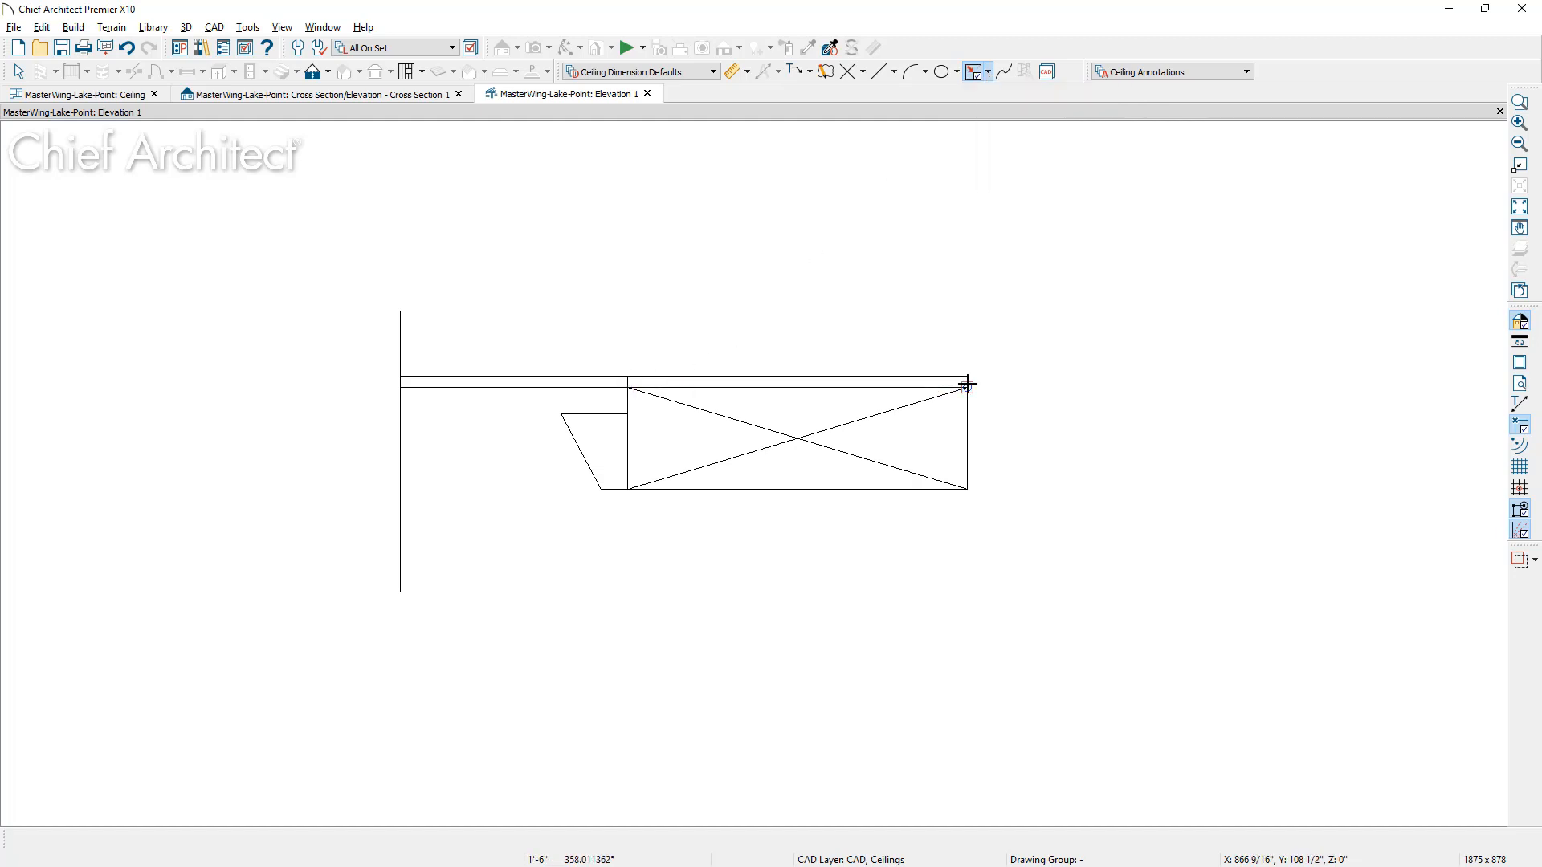
key("space")
Give the ceiling polyline a solid gray fill with red, green and blue all at 152.
left_click(965, 379)
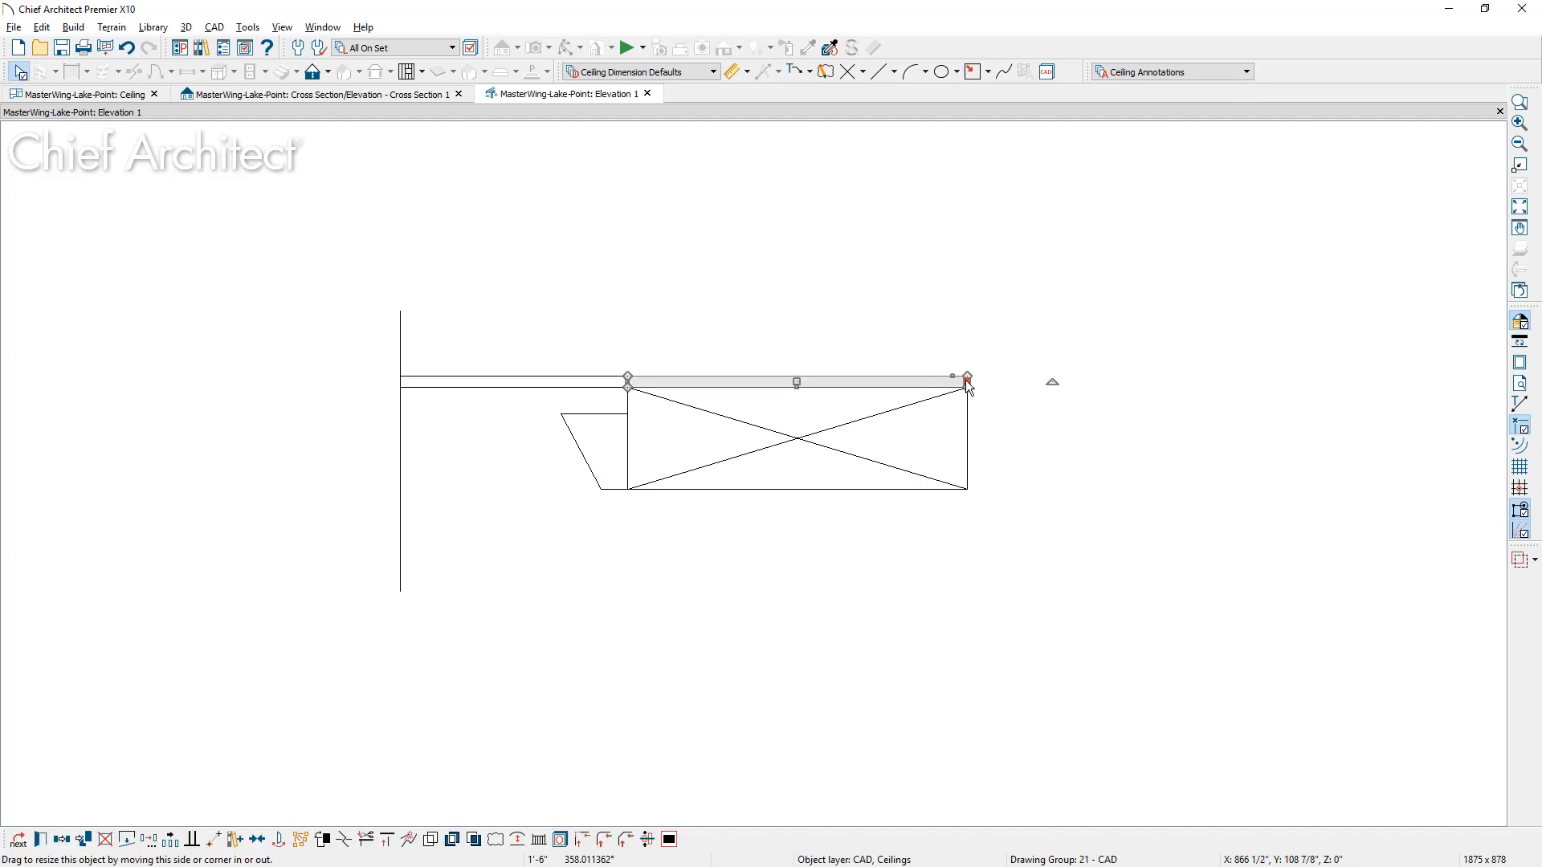
double_click(965, 380)
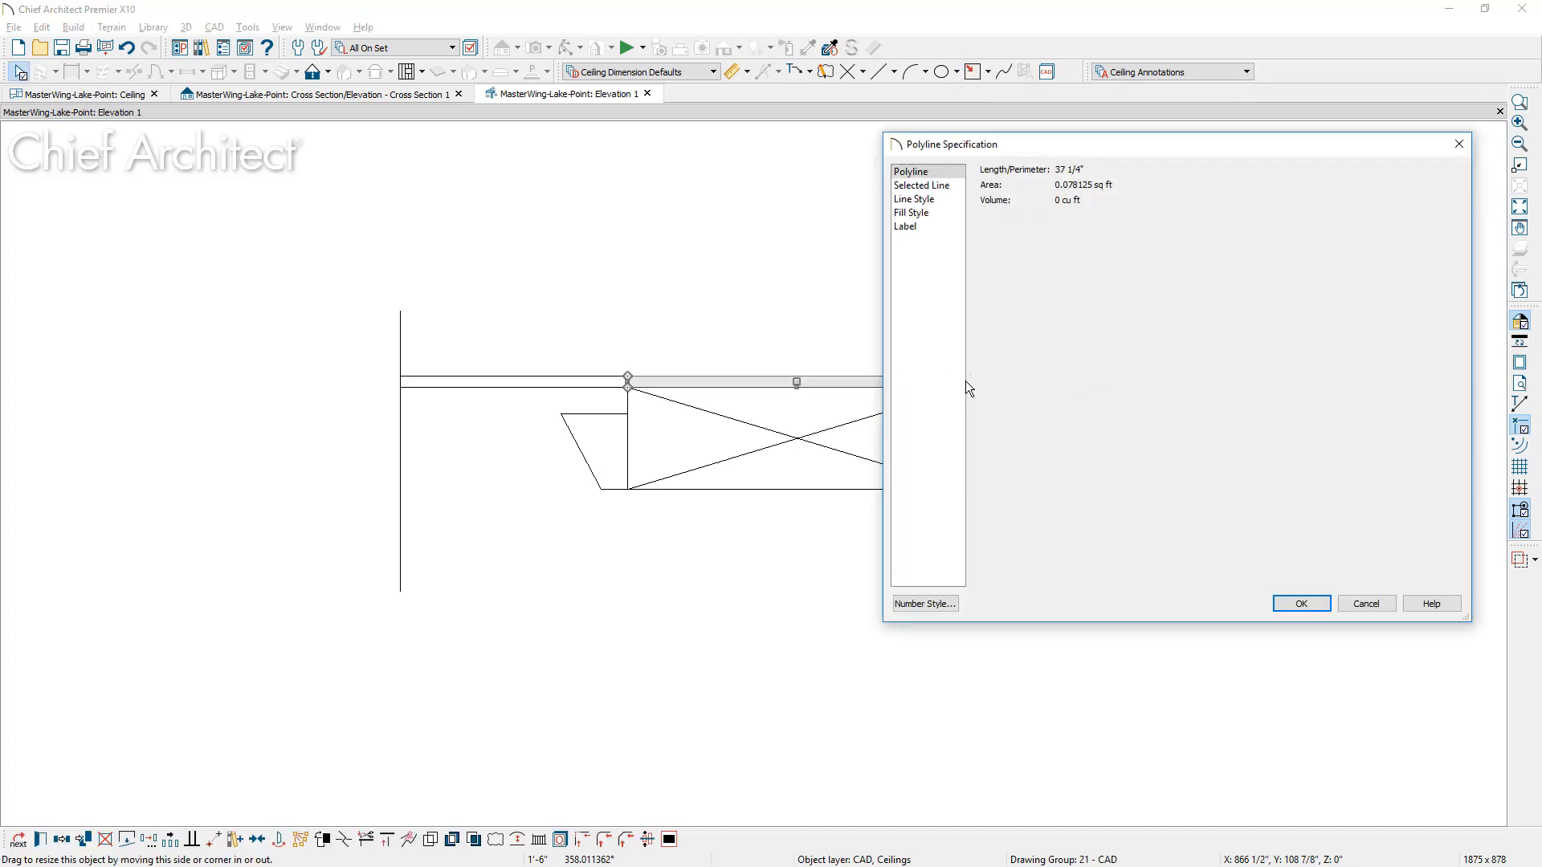
left_click(947, 213)
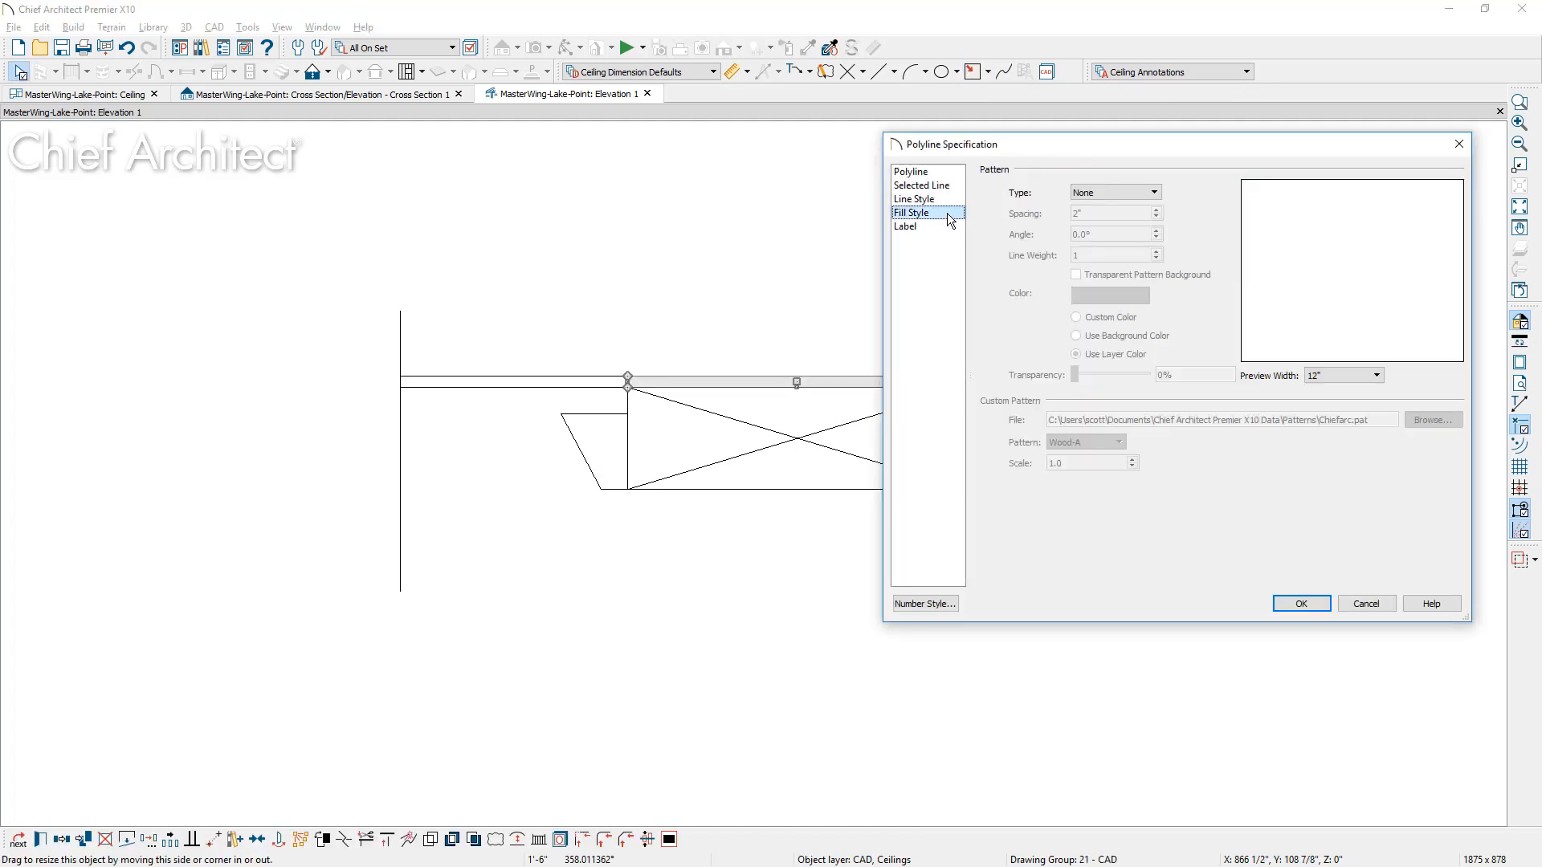
left_click(1092, 191)
left_click(1098, 221)
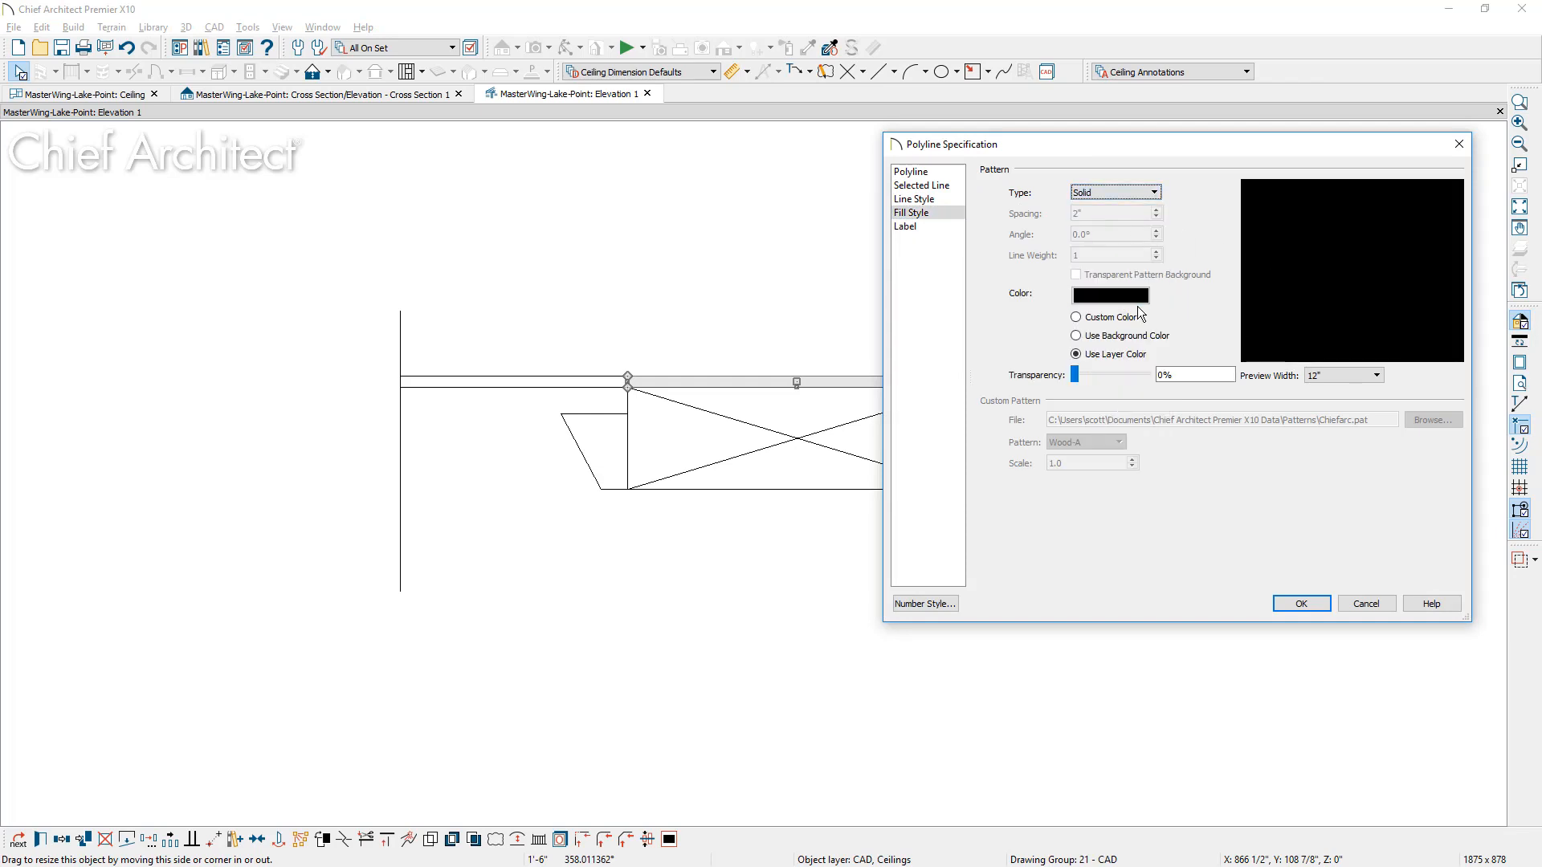
left_click(1112, 293)
left_click(1357, 324)
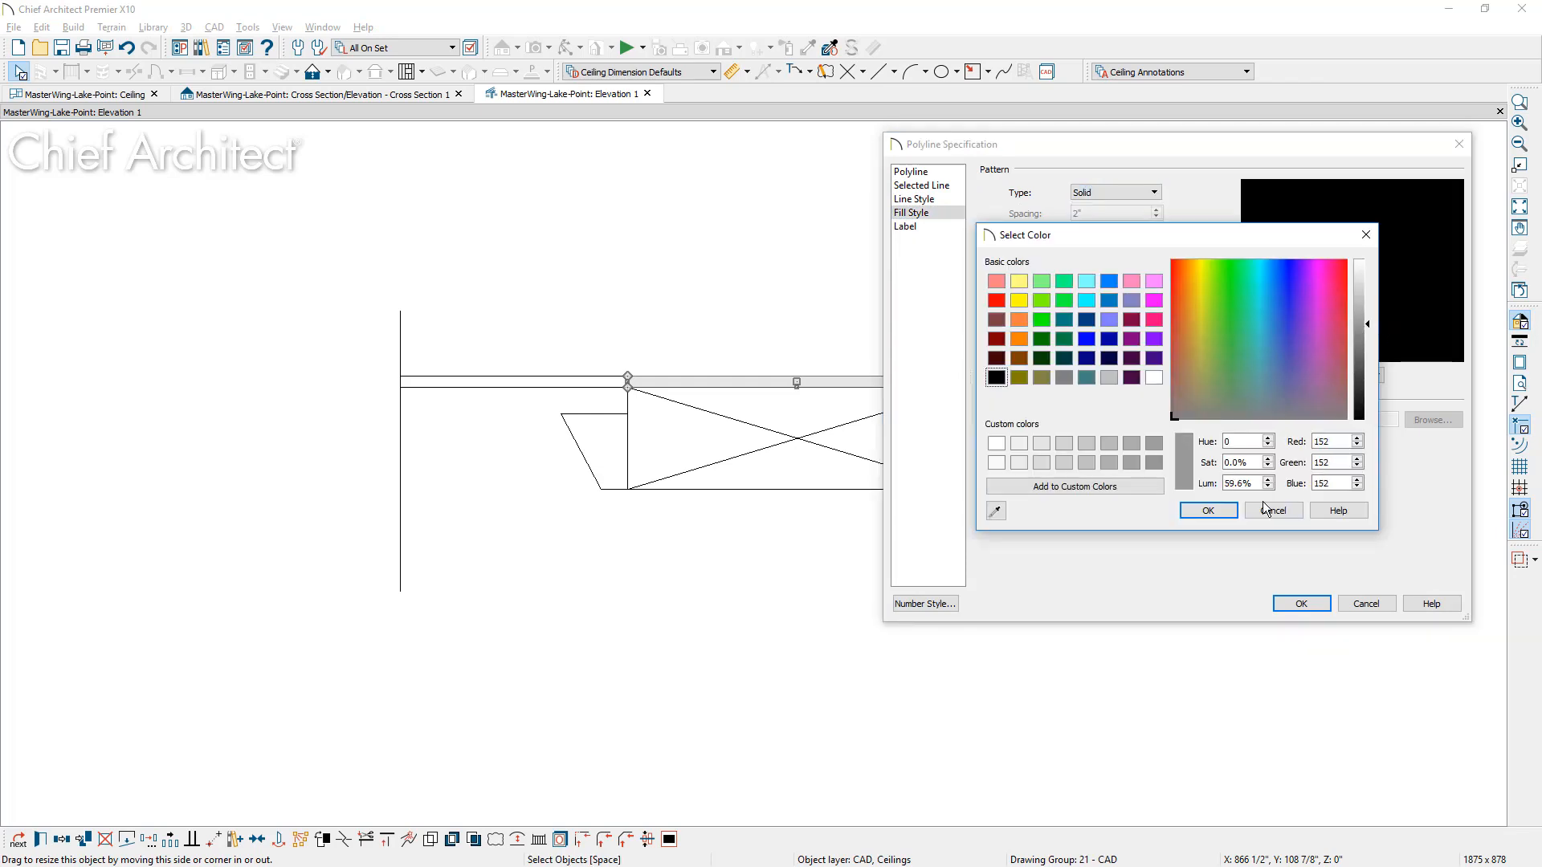
left_click(1208, 511)
left_click(1301, 604)
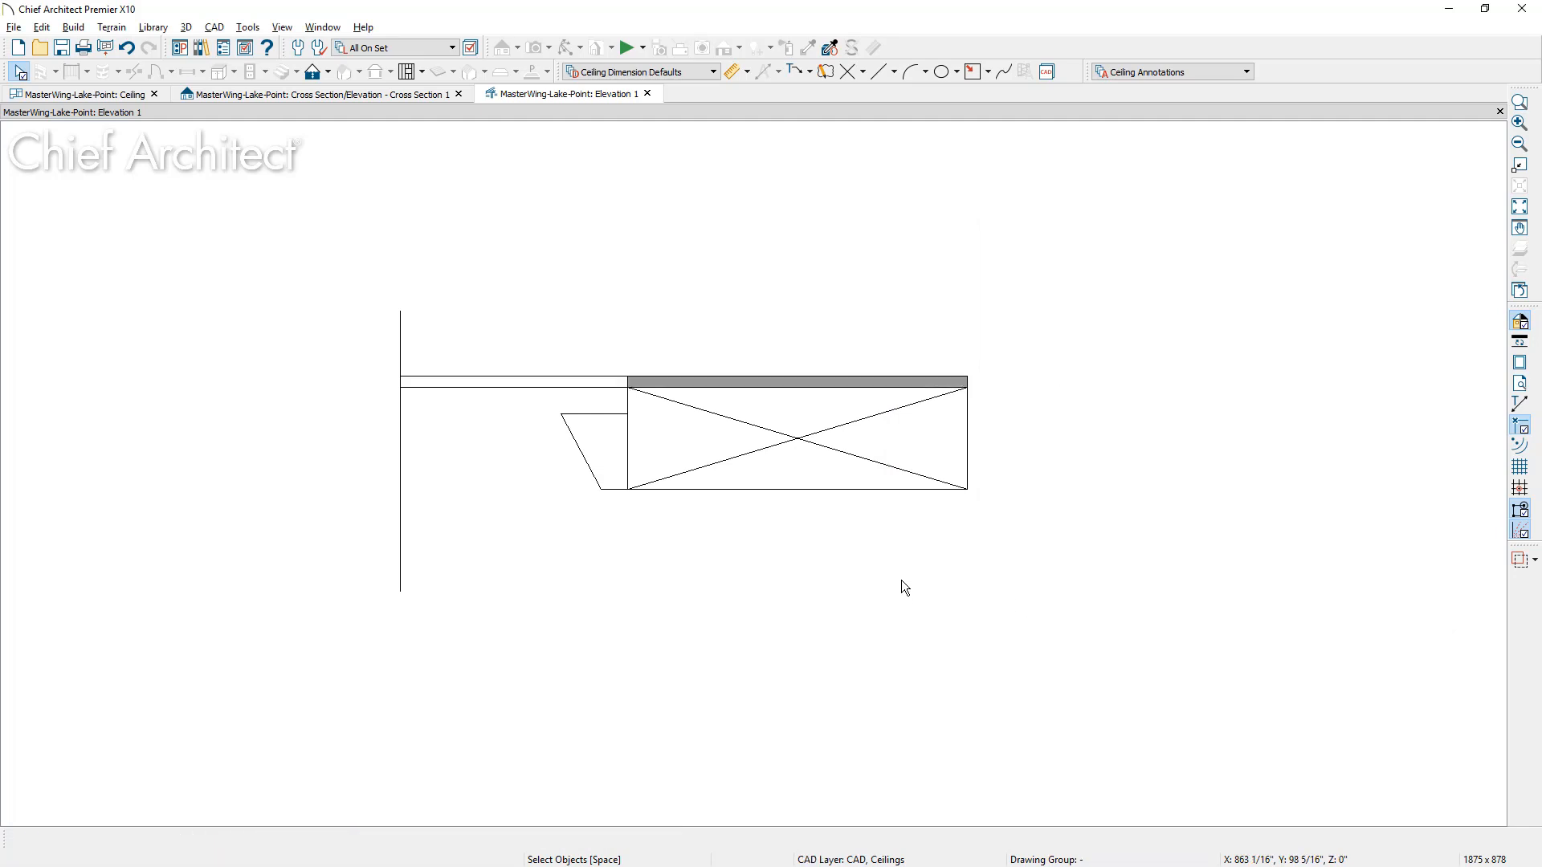
Extend the filled ceiling polyline 1' to the vertical line at the ceiling's open end, and delete that vertical line.
left_click(692, 383)
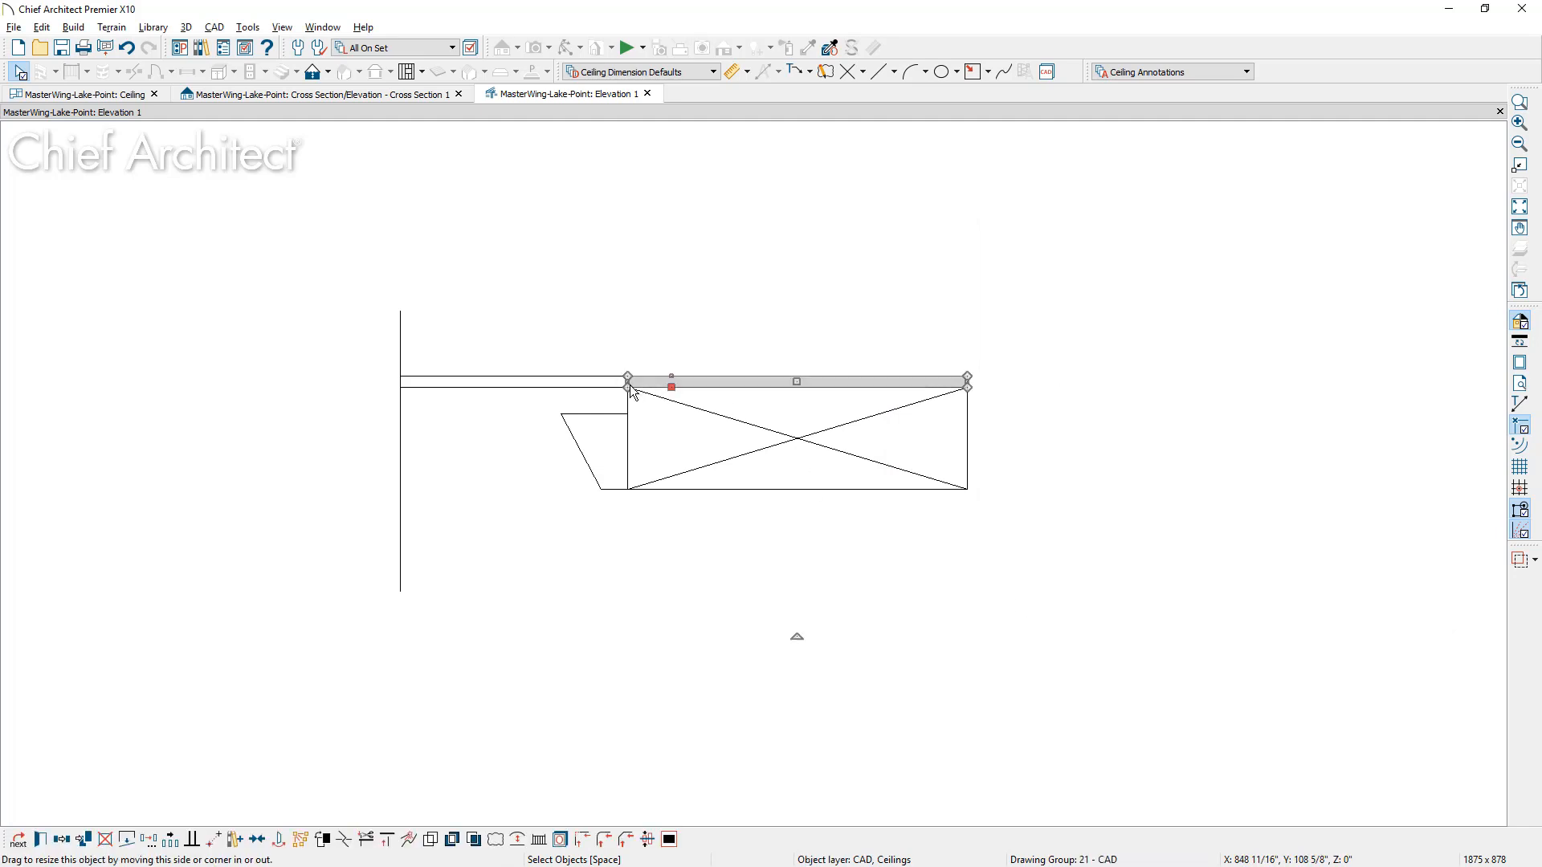
left_click_drag(528, 379, 401, 388)
left_click(402, 450)
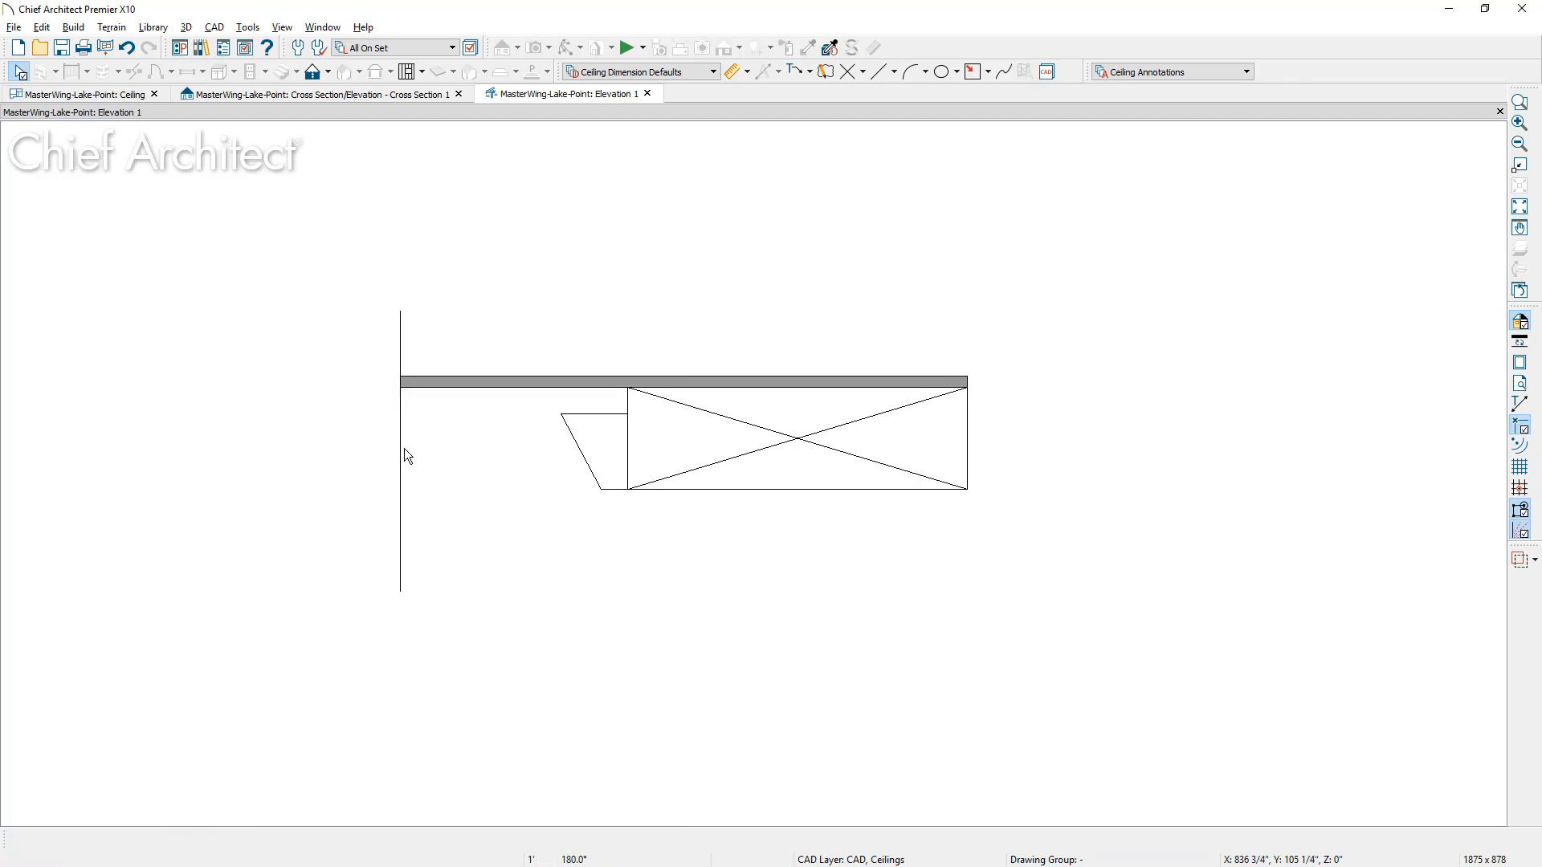
key("Delete")
Place a Break Line block from the library at the ceiling's open end and shrink it to just over the ceiling thickness.
left_click(203, 48)
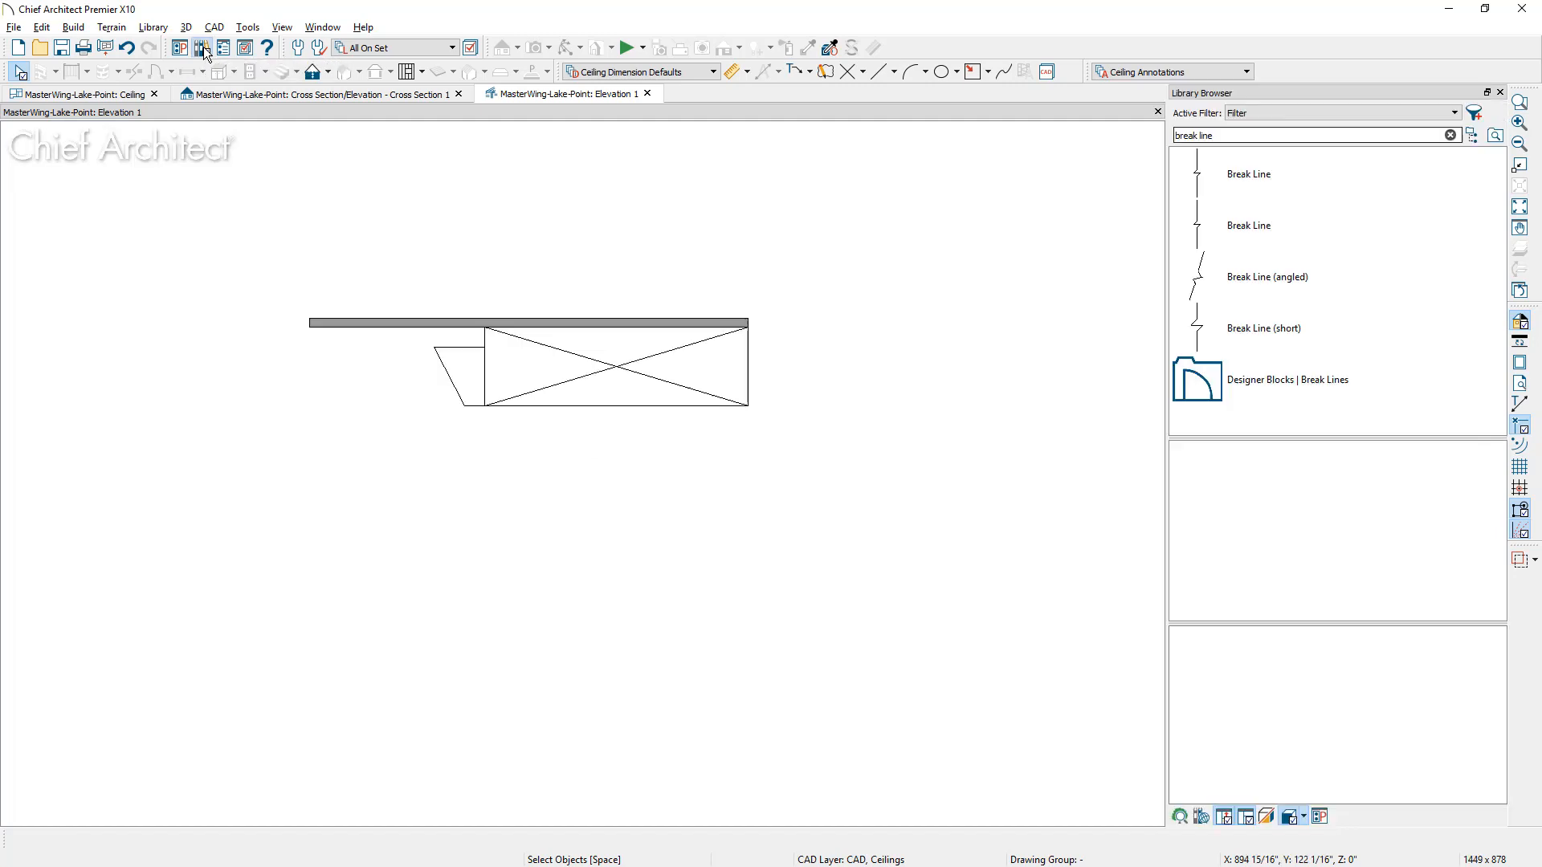
left_click(1254, 177)
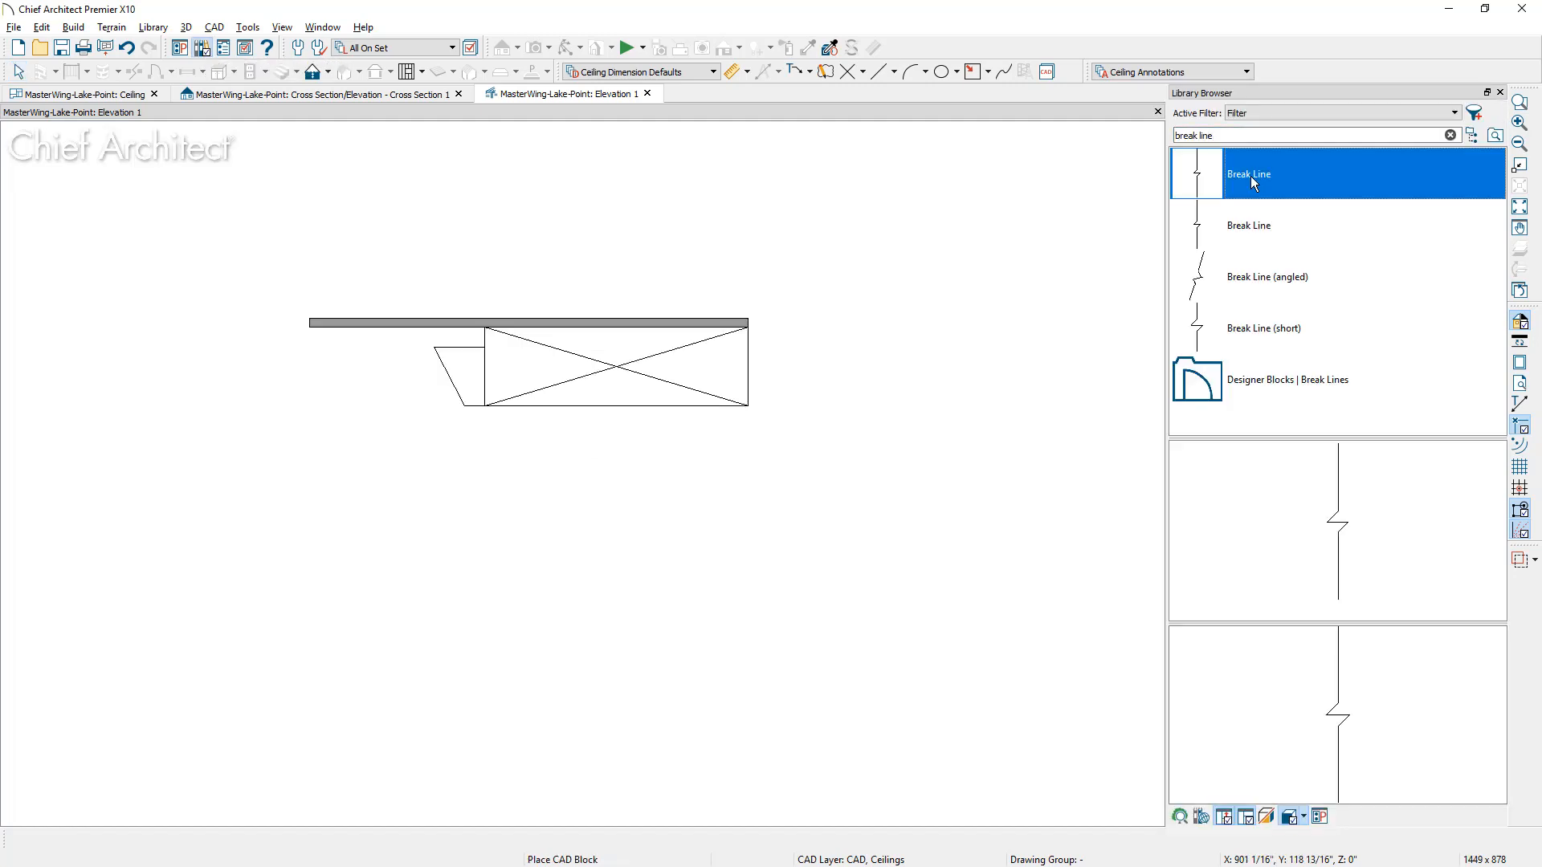
left_click(311, 333)
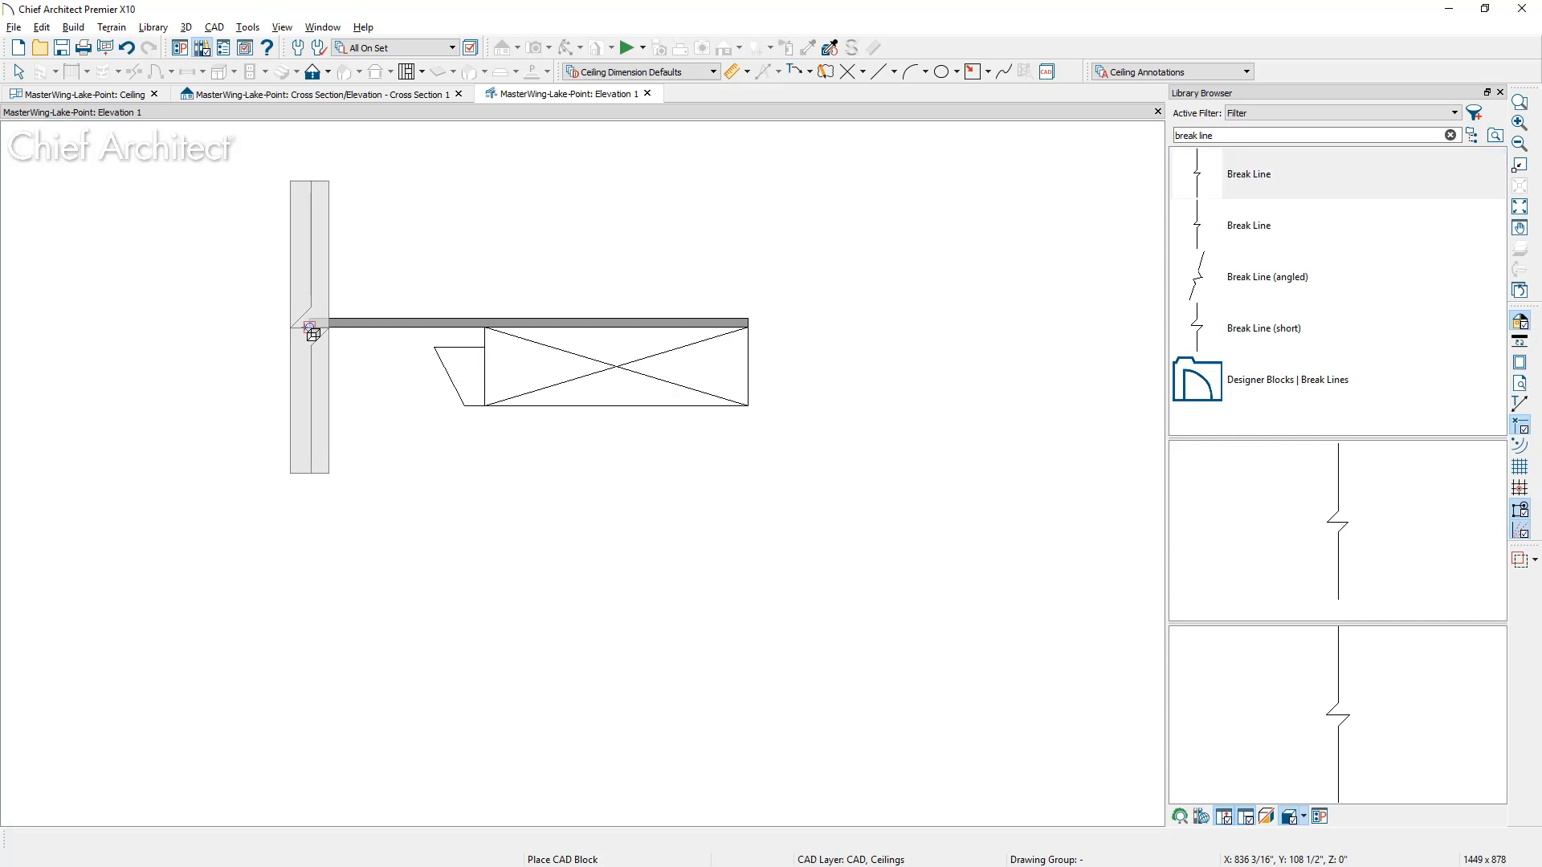
key("space")
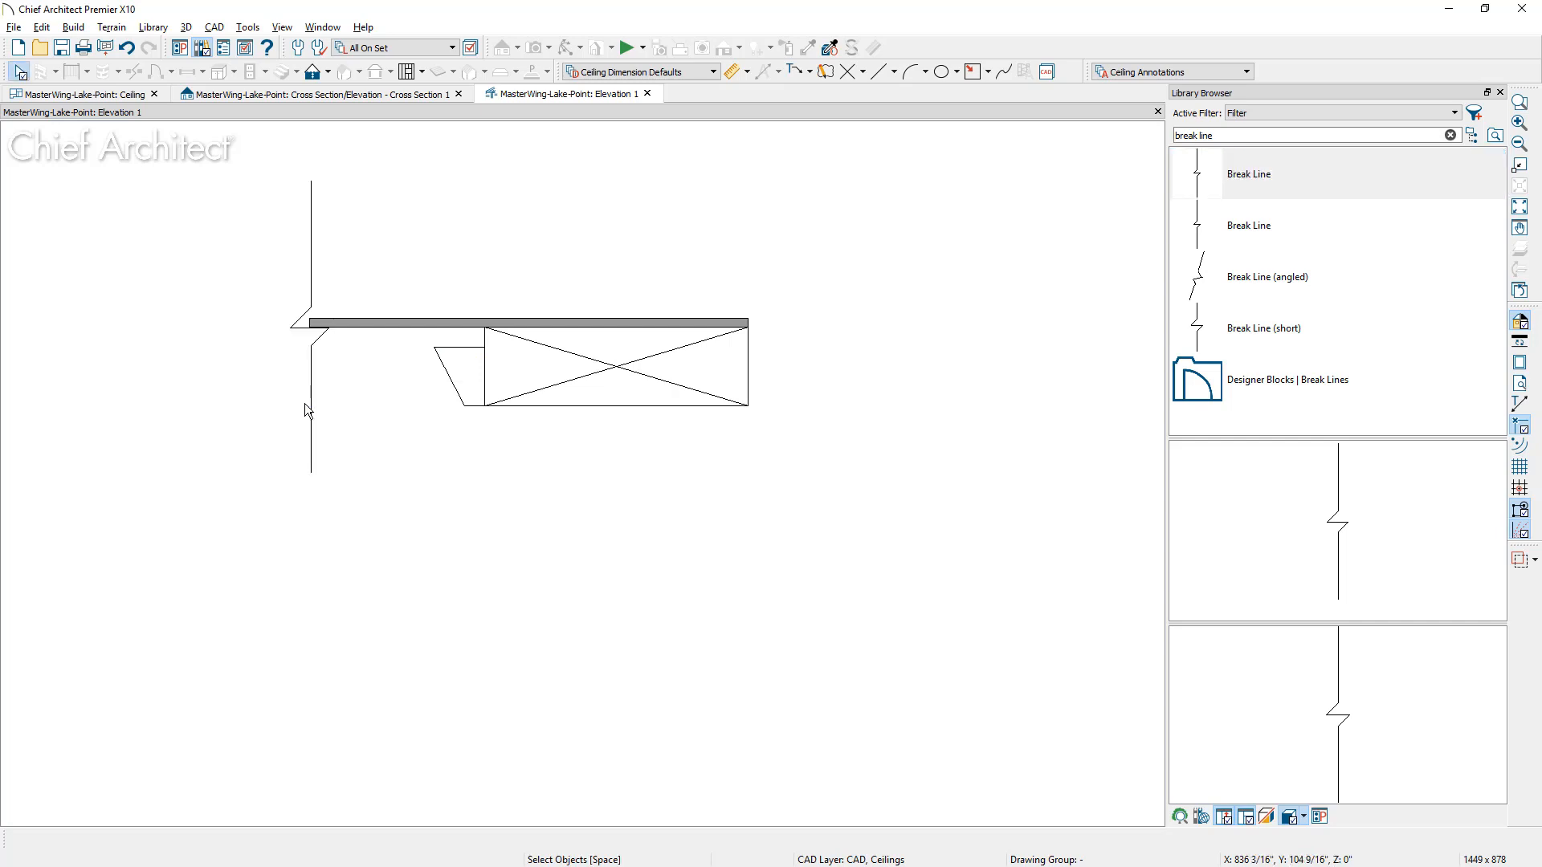
left_click(305, 403)
left_click_drag(327, 475, 306, 322)
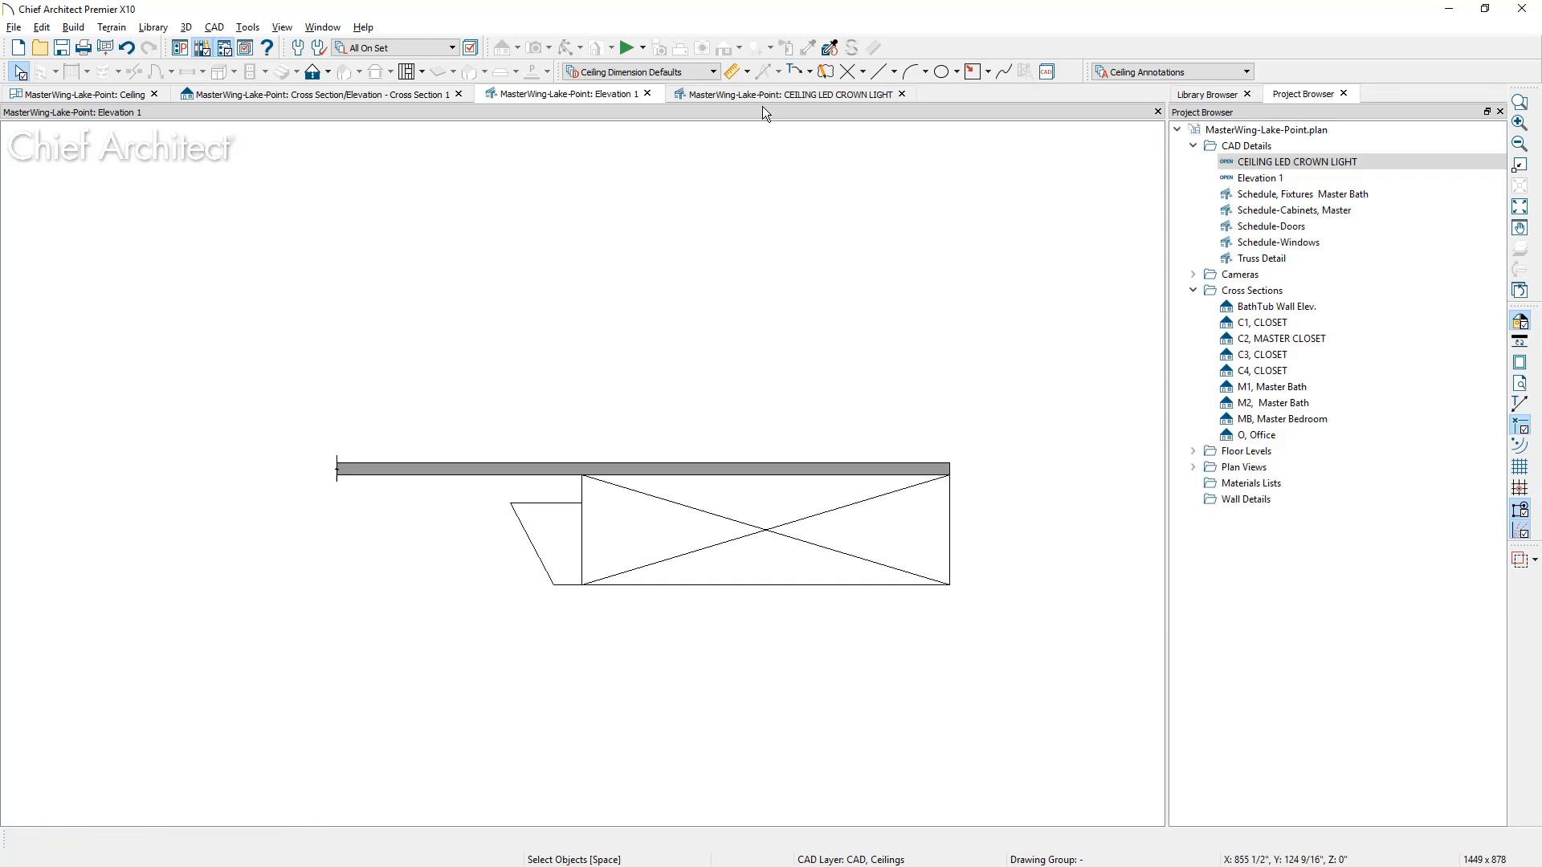
Add a leader line pointing to the top of the crown molding with the text "LED STRIP LIGHT".
left_click(797, 71)
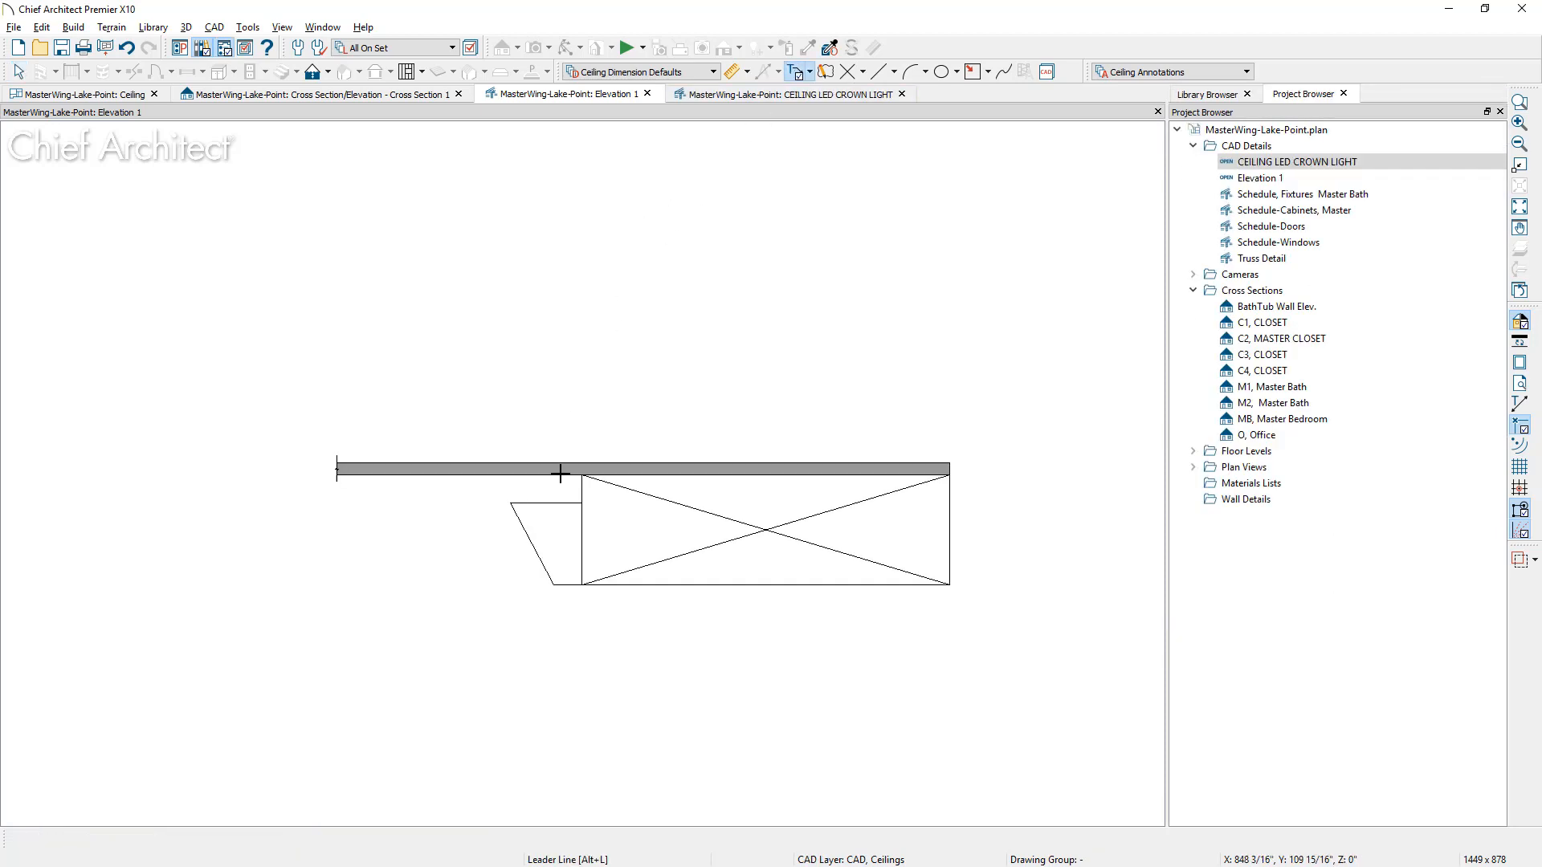
left_click(547, 503)
left_click(464, 370)
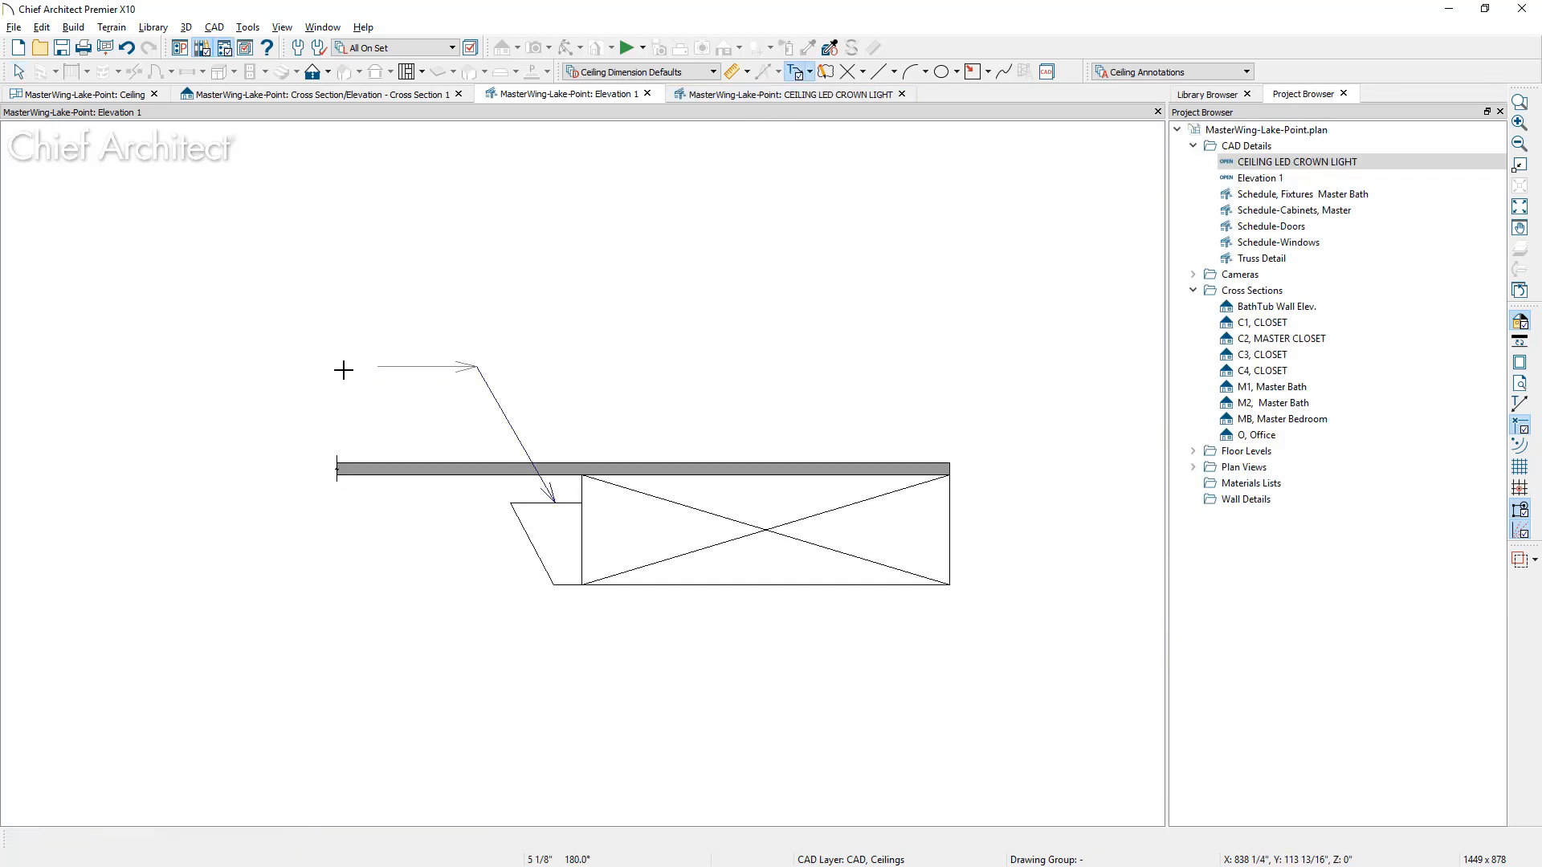
double_click(338, 368)
type("LED STRIP LIGHT")
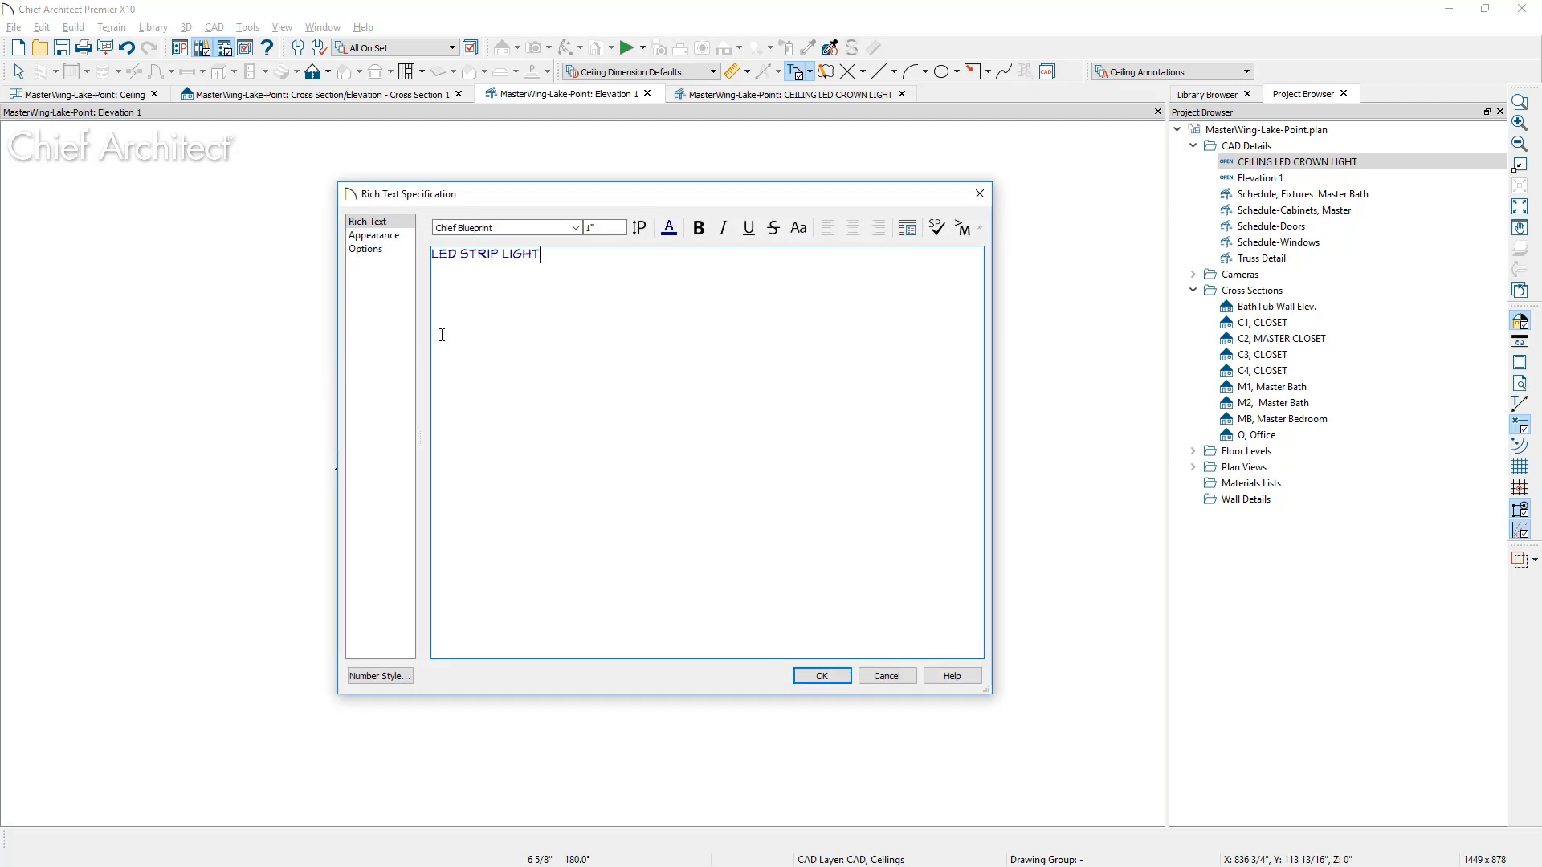
left_click(817, 678)
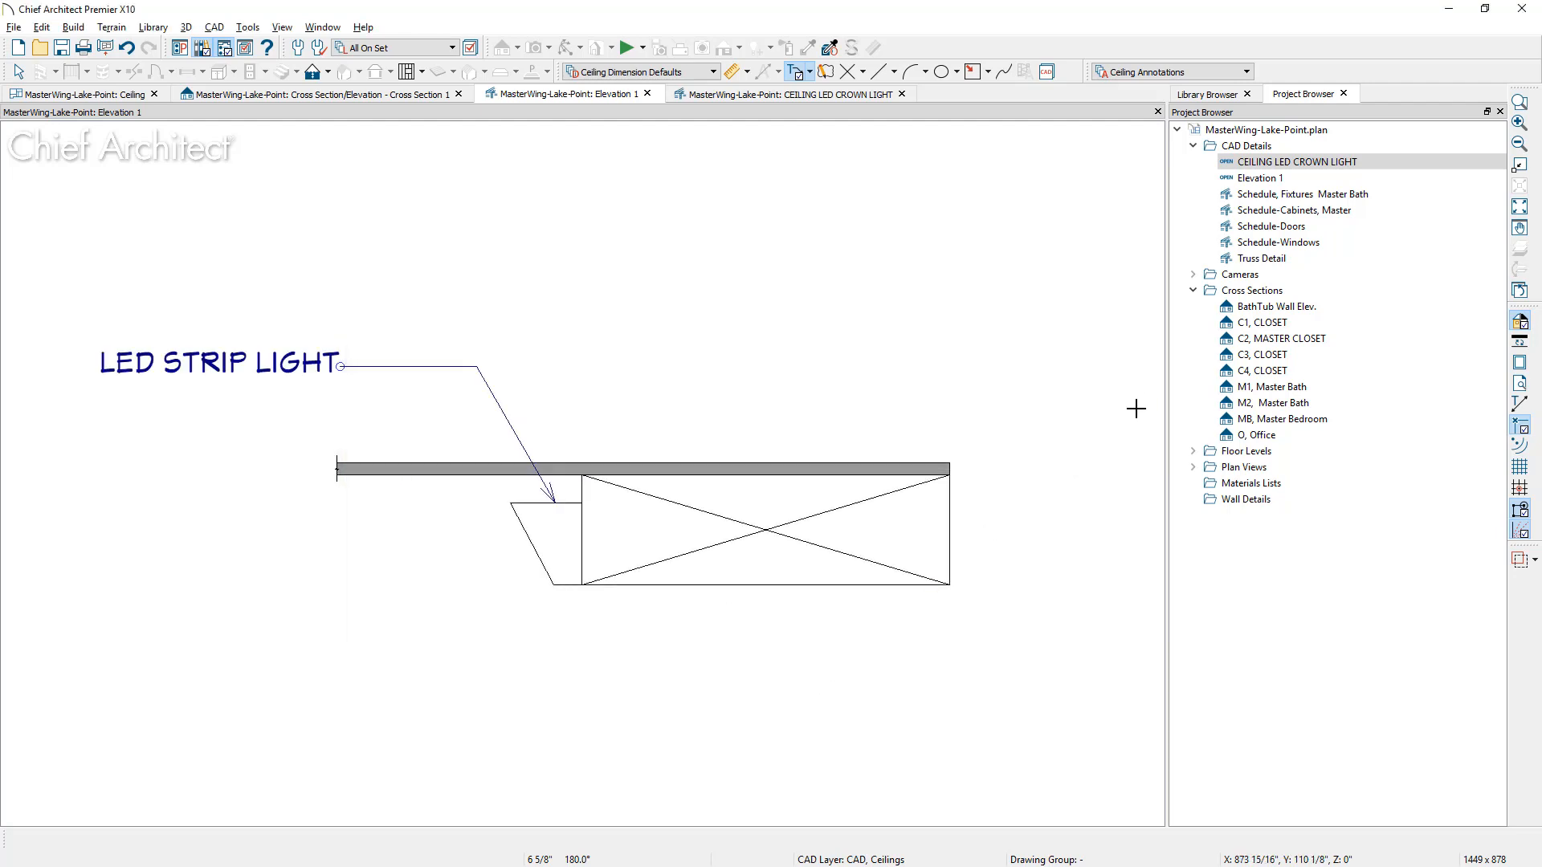
Open the CEILING LED CROWN LIGHT CAD detail to view the fully annotated version.
left_click(1304, 161)
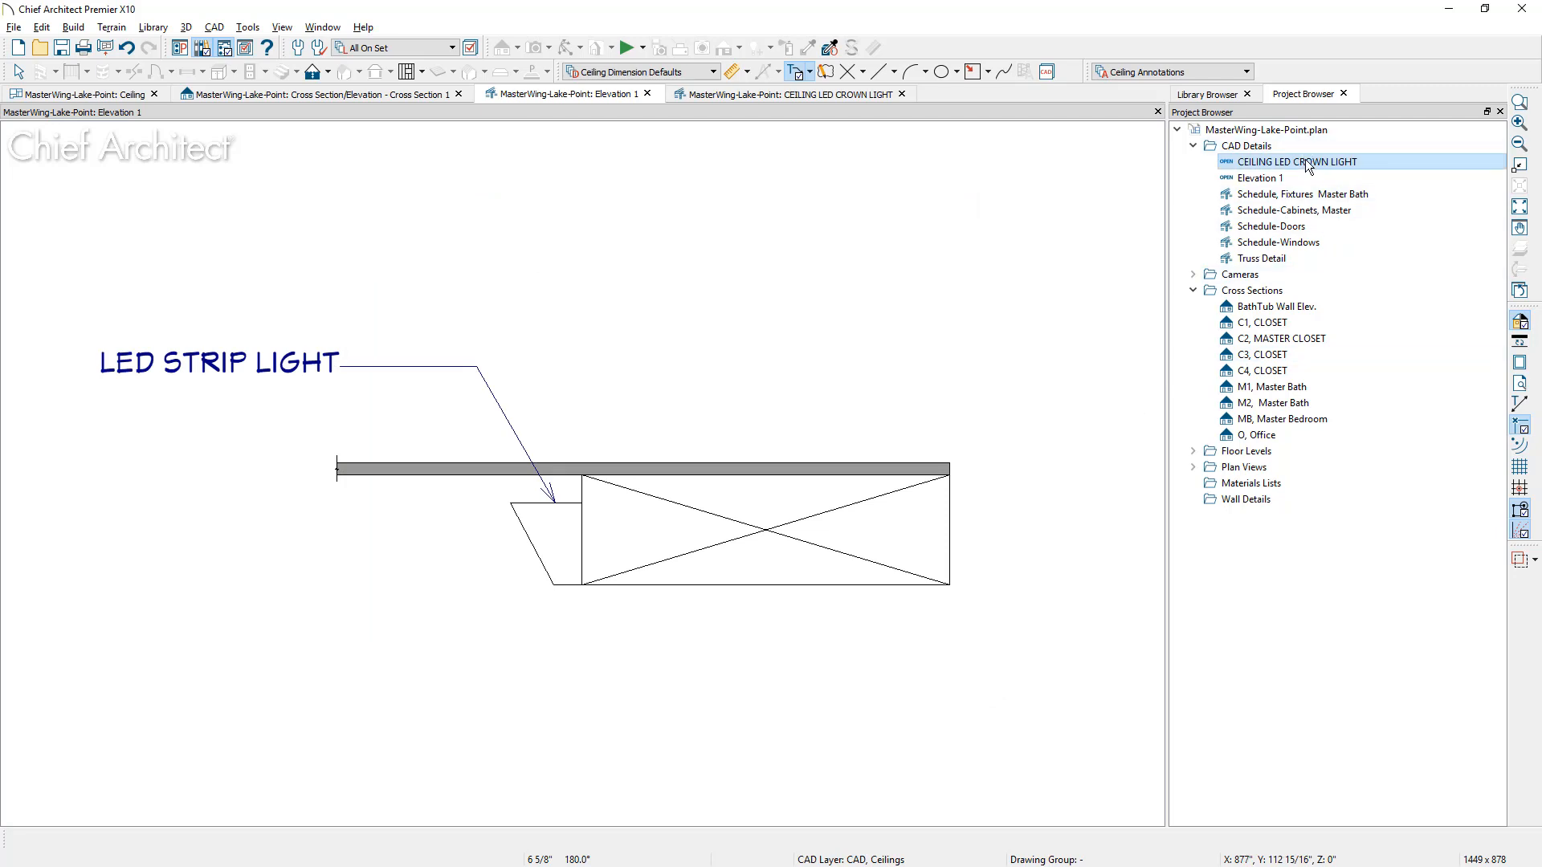
double_click(1304, 159)
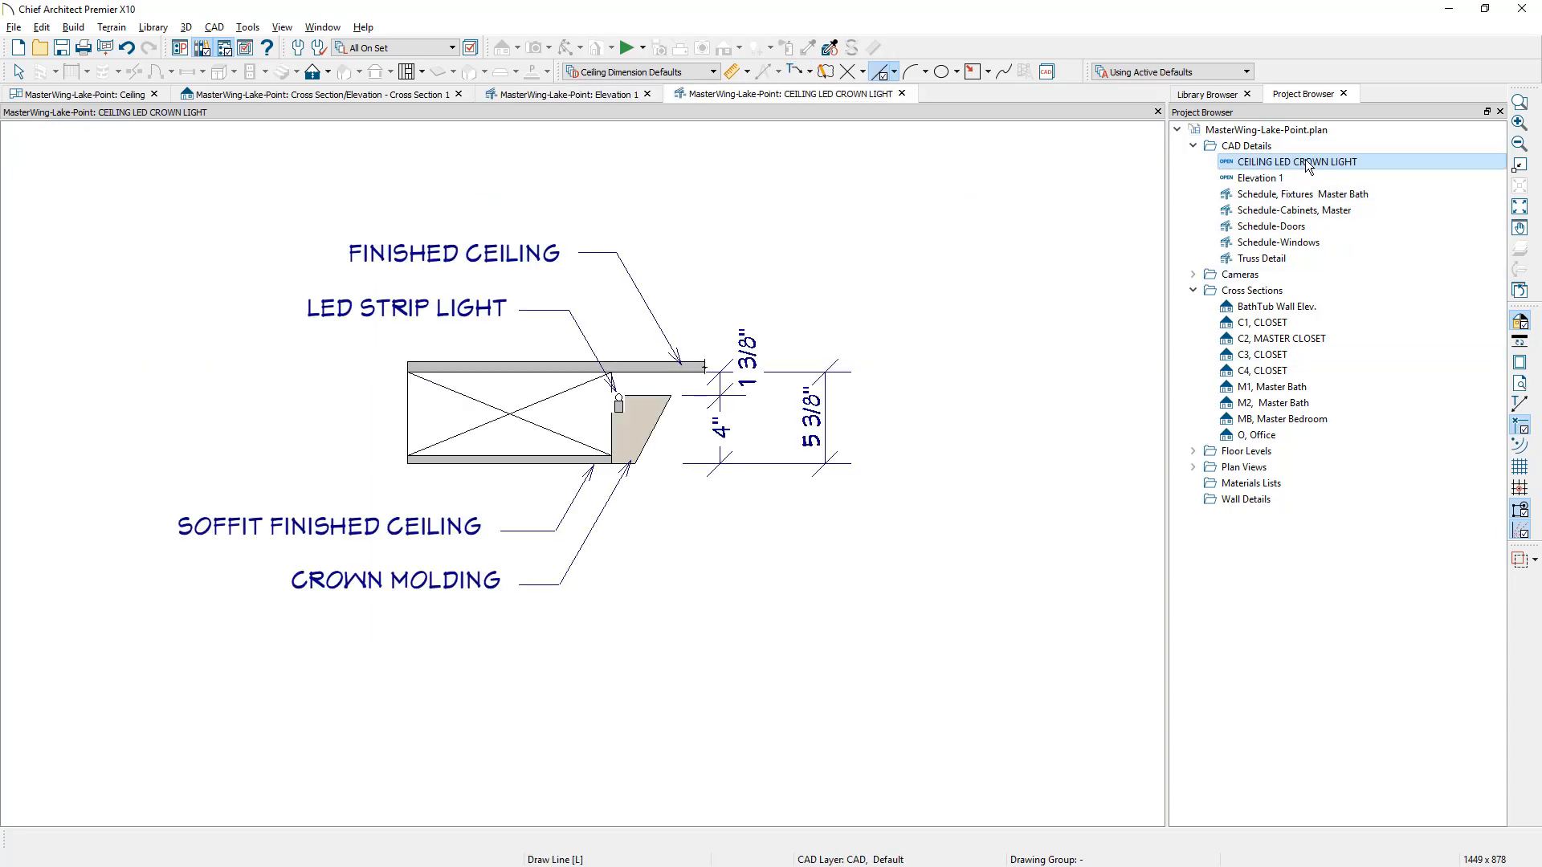